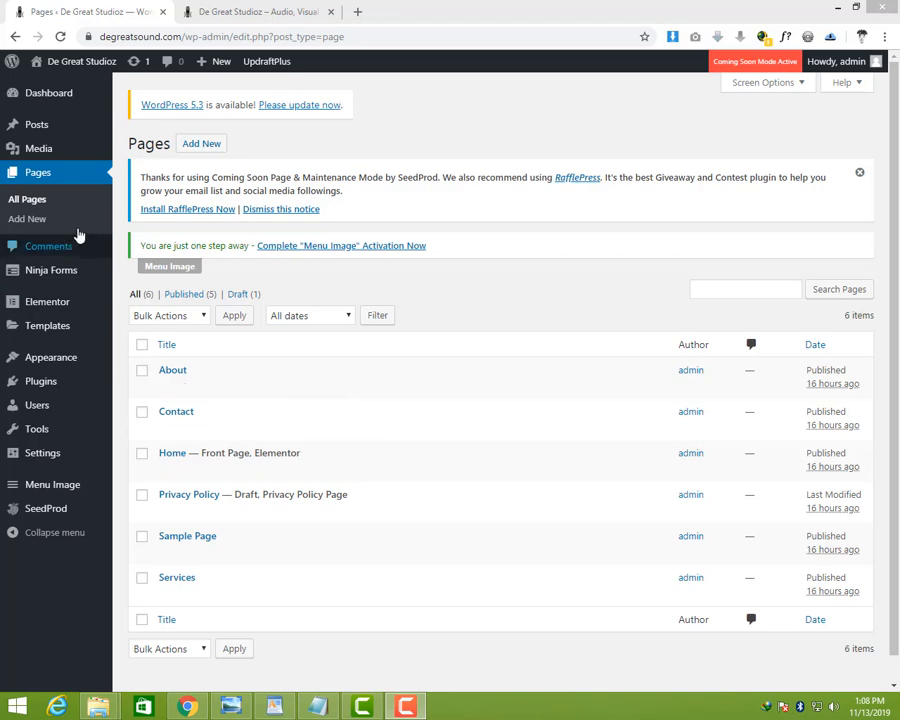
- Open the Home page for editing with Elementor in a new browser tab and switch to that tab
mouse_move(72, 108)
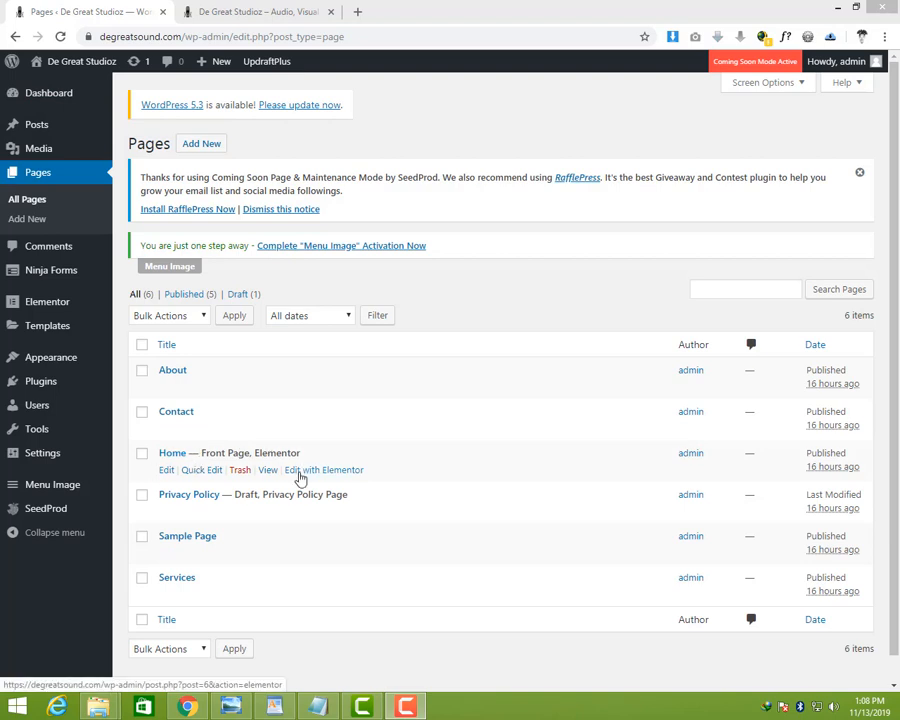
right_click(302, 478)
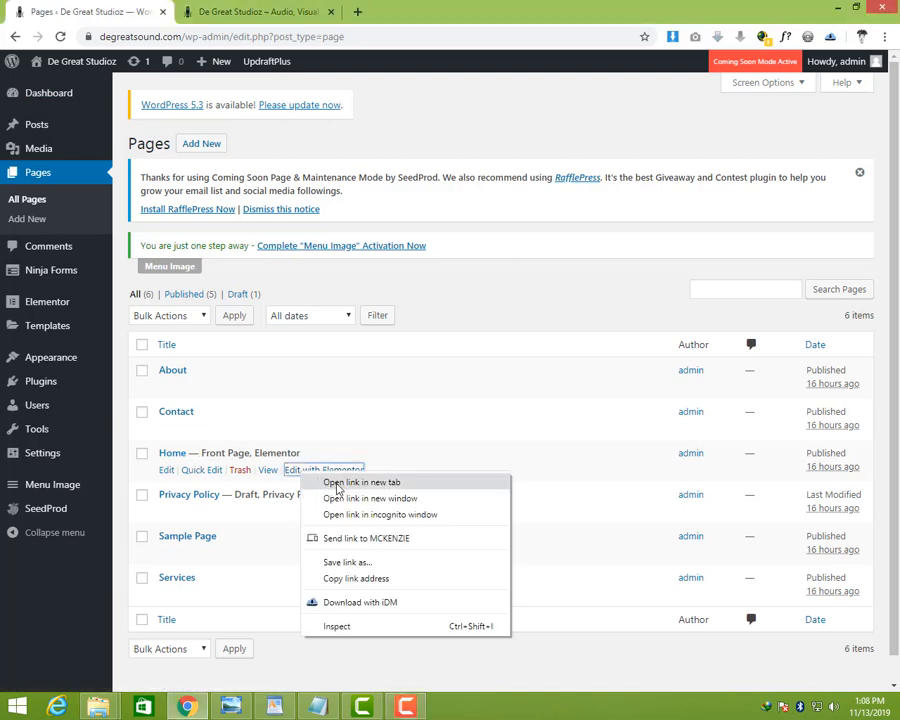
left_click(322, 483)
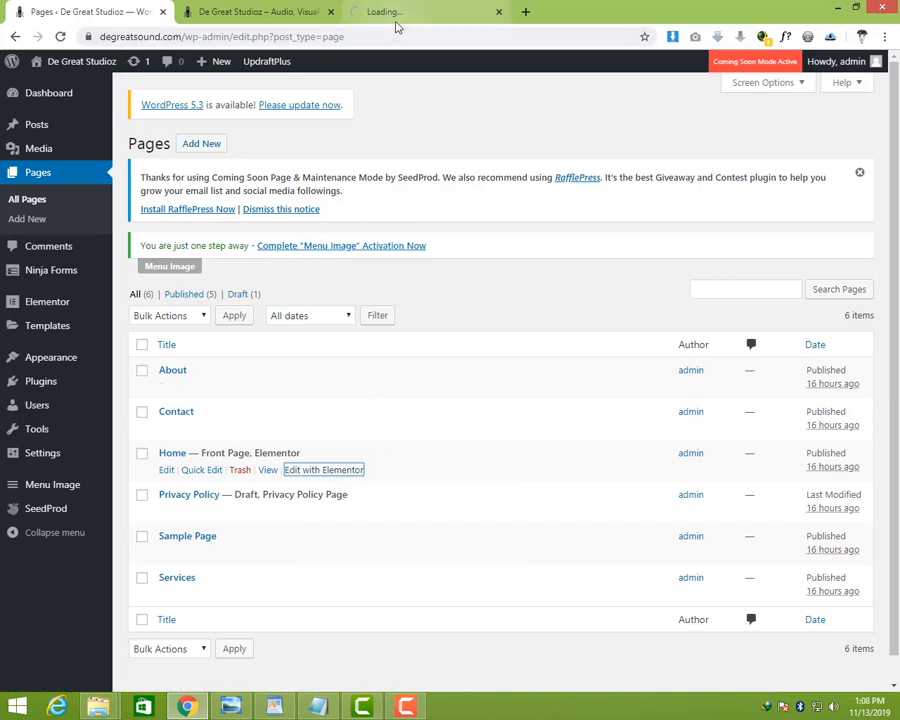
left_click(400, 13)
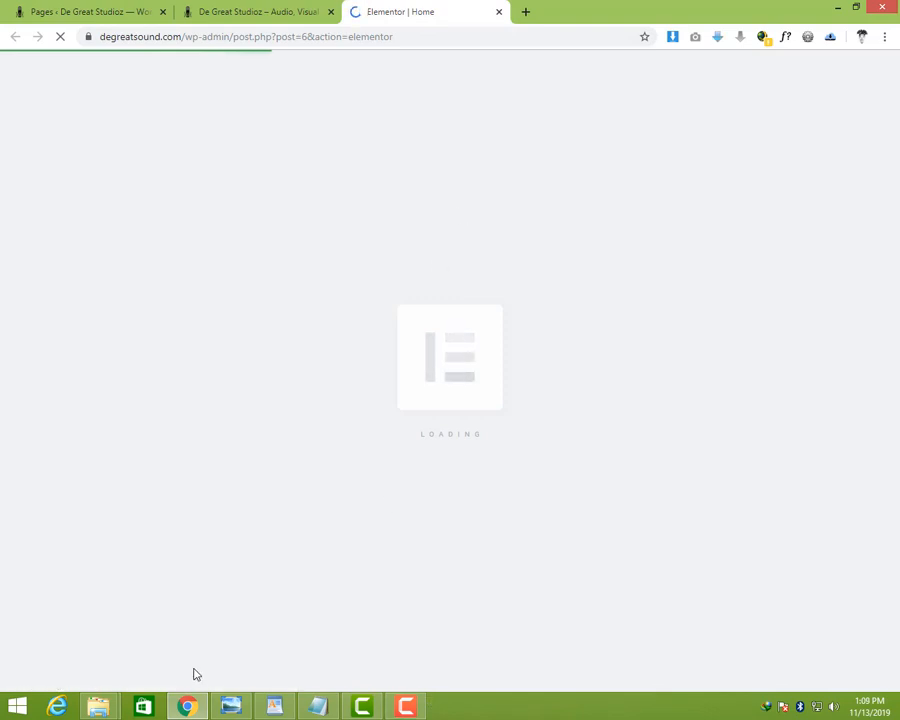
- Review the full home page mockup in Windows Photo Viewer from header to footer, and return to the Elementor editor in Chrome
left_click(231, 706)
left_click_drag(484, 126, 472, 468)
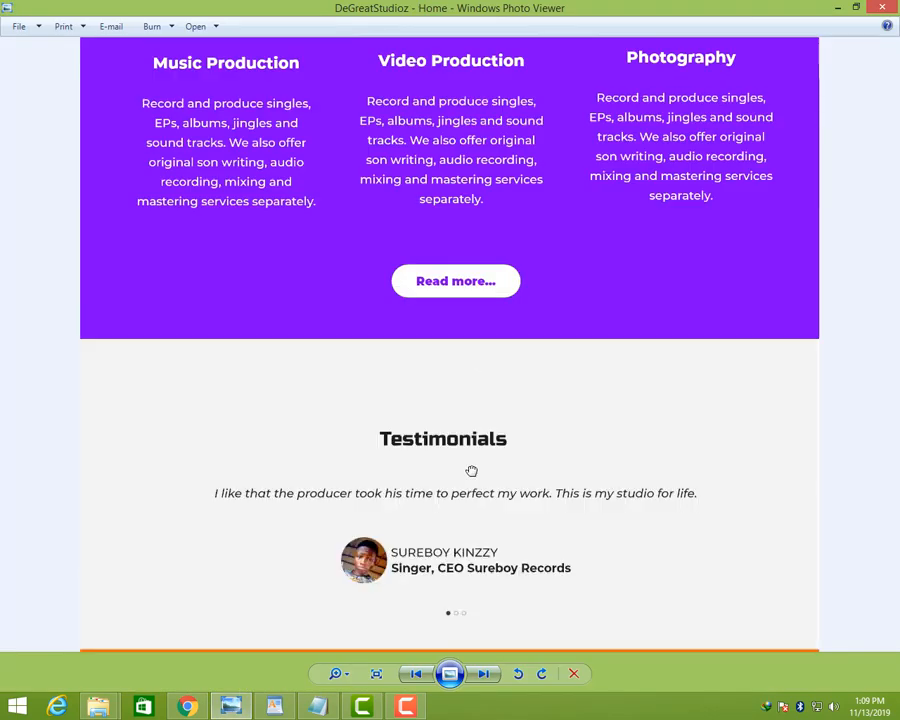
left_click_drag(532, 201, 500, 532)
left_click_drag(456, 62, 453, 378)
left_click_drag(494, 262, 492, 281)
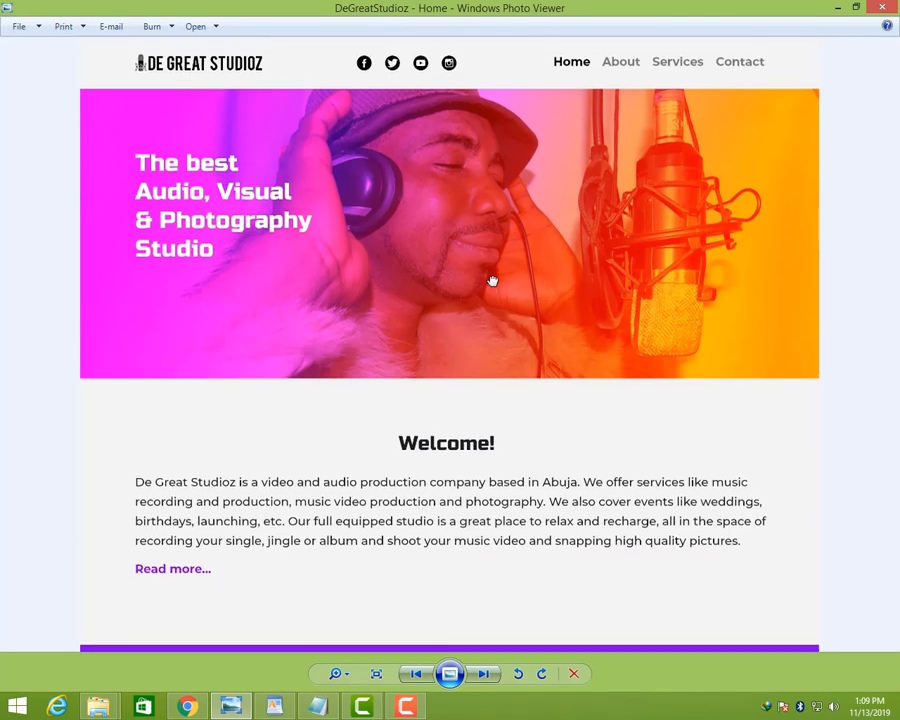
left_click_drag(486, 357, 484, 149)
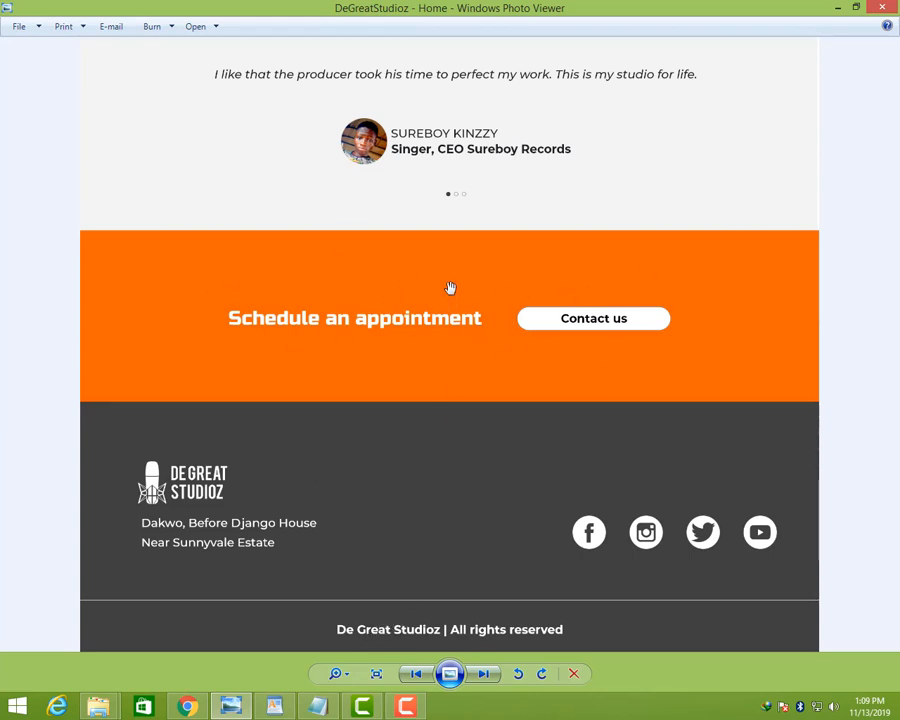
scroll(446, 286, "up", 4)
scroll(440, 232, "down", 4)
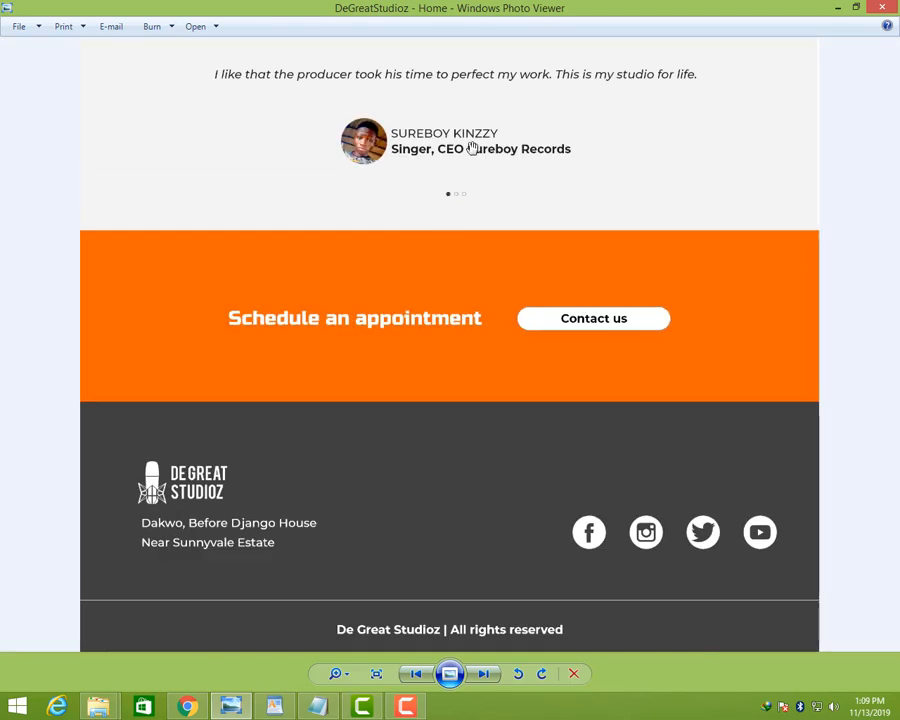
left_click_drag(470, 147, 530, 583)
left_click_drag(462, 204, 480, 550)
left_click_drag(470, 333, 474, 645)
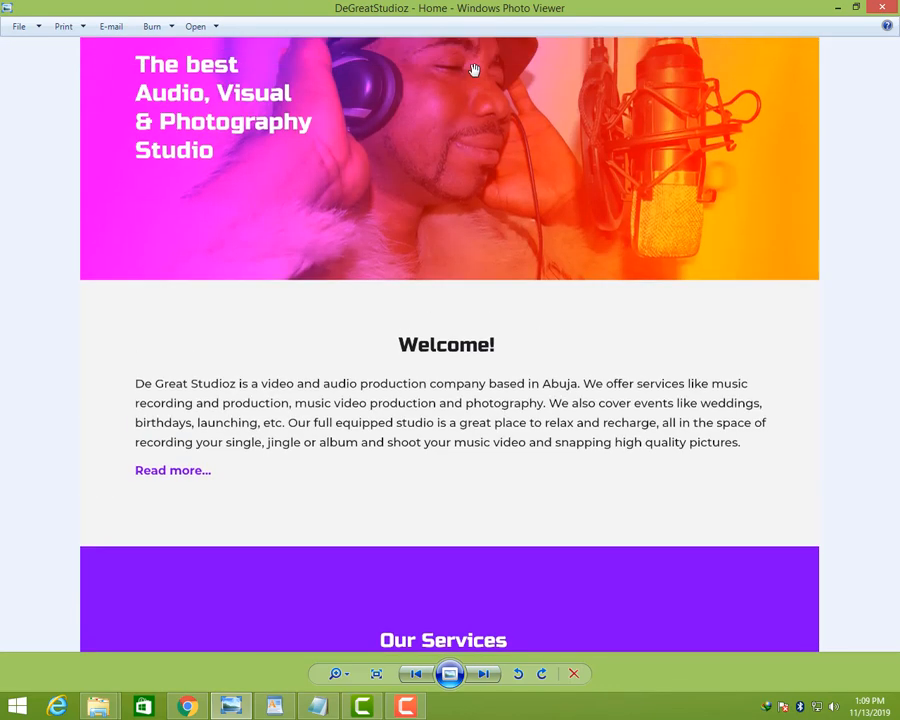
left_click_drag(474, 70, 476, 168)
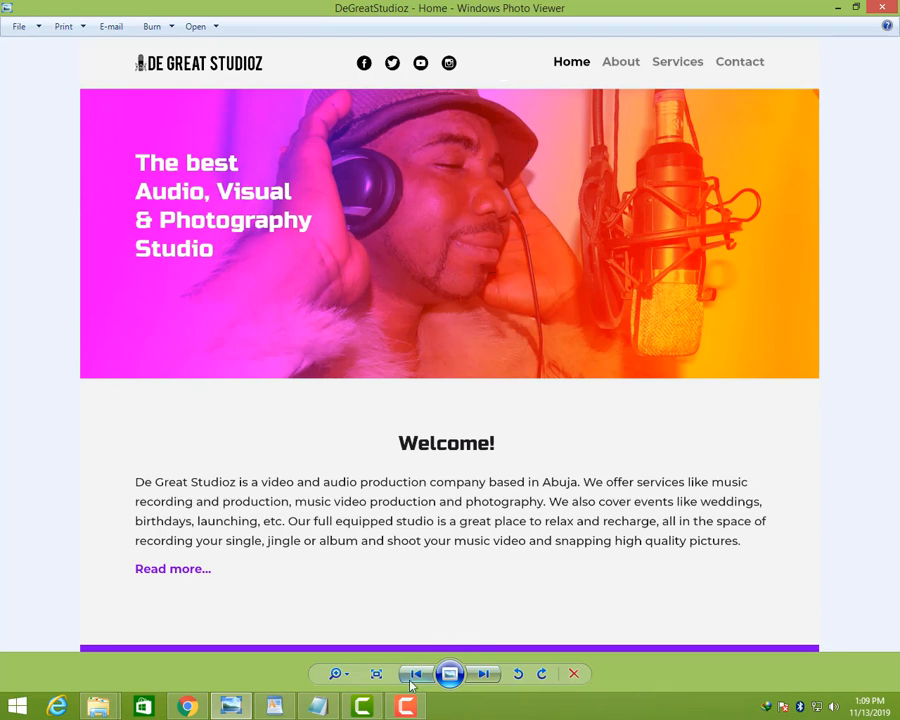
left_click(186, 707)
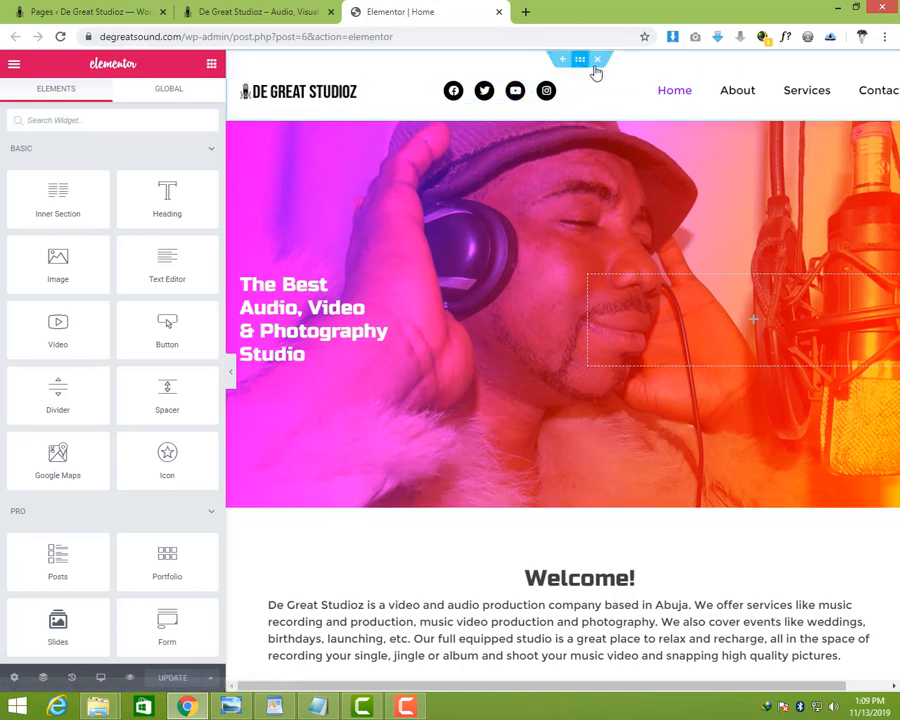
right_click(581, 62)
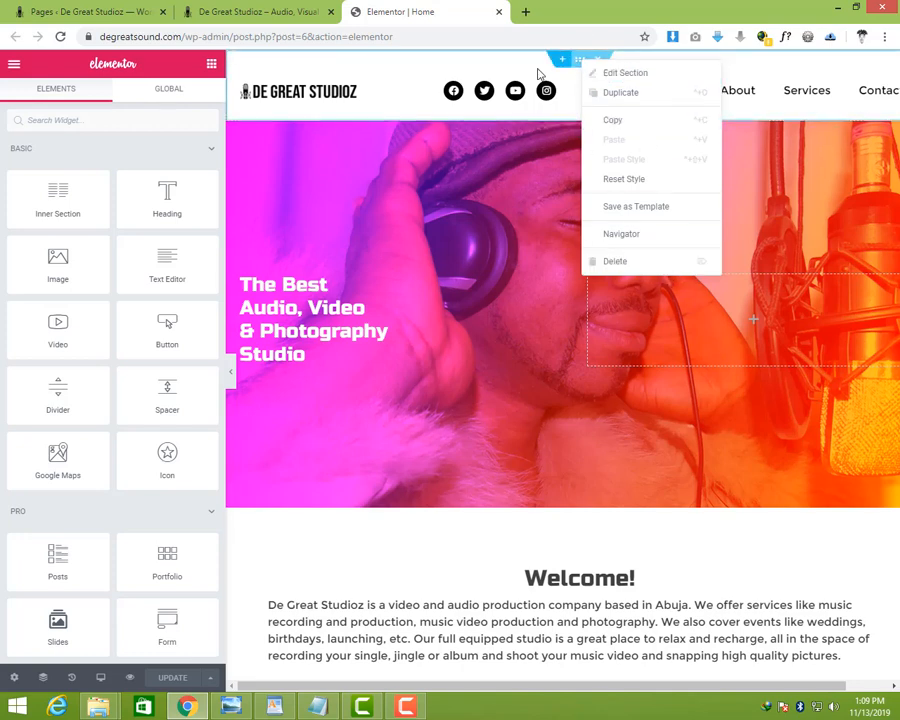
right_click(492, 64)
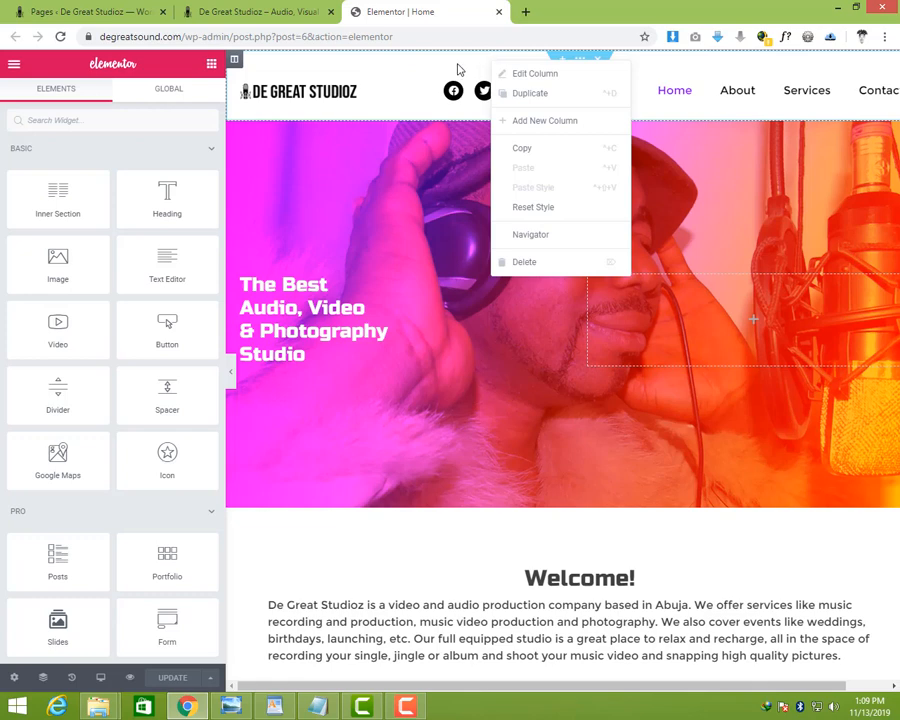
right_click(456, 63)
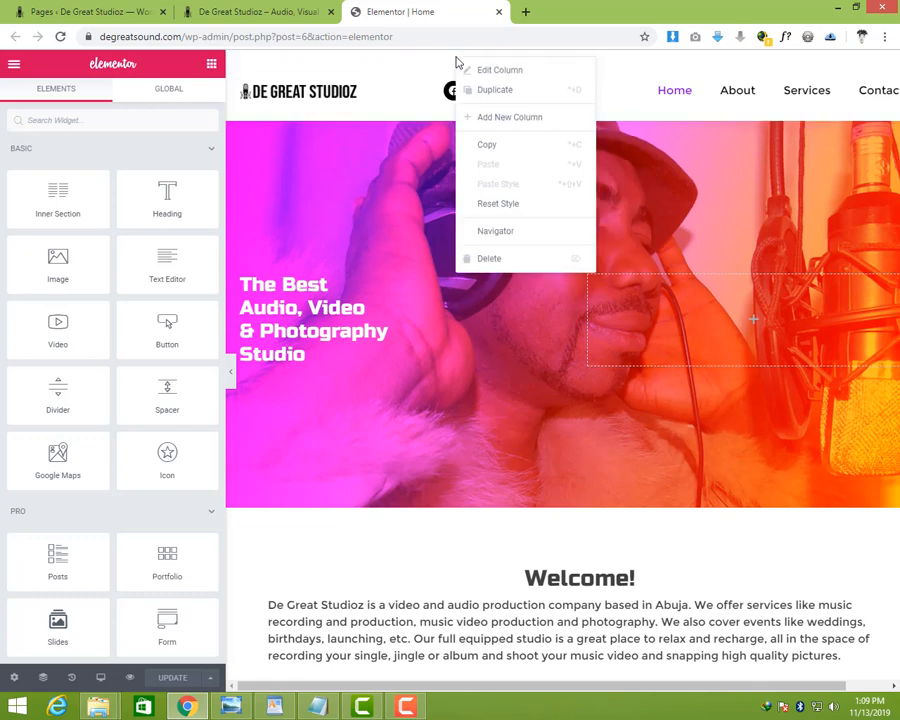
right_click(628, 70)
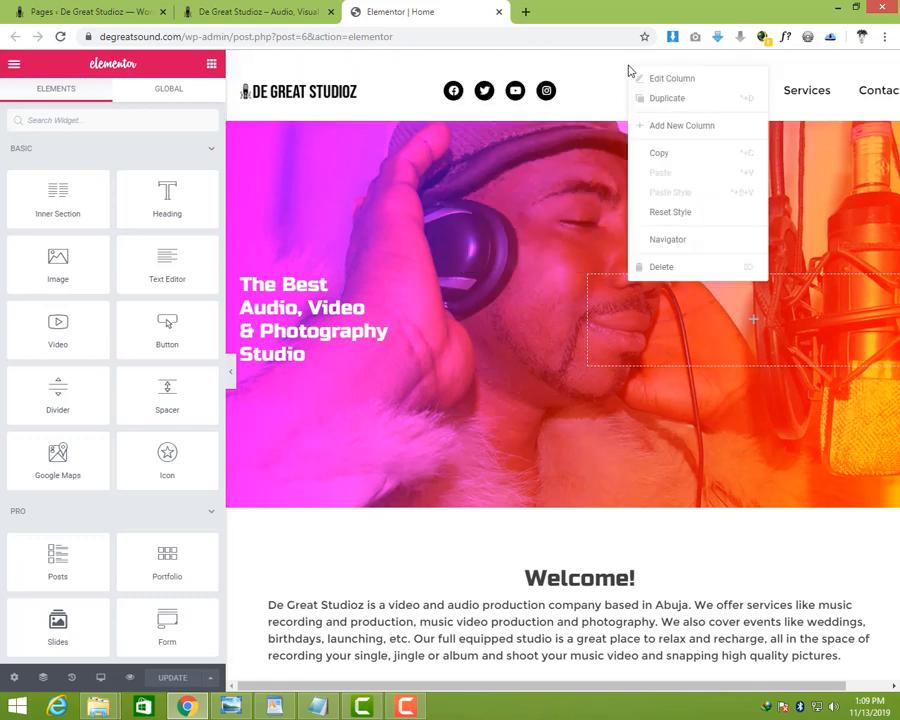
right_click(580, 63)
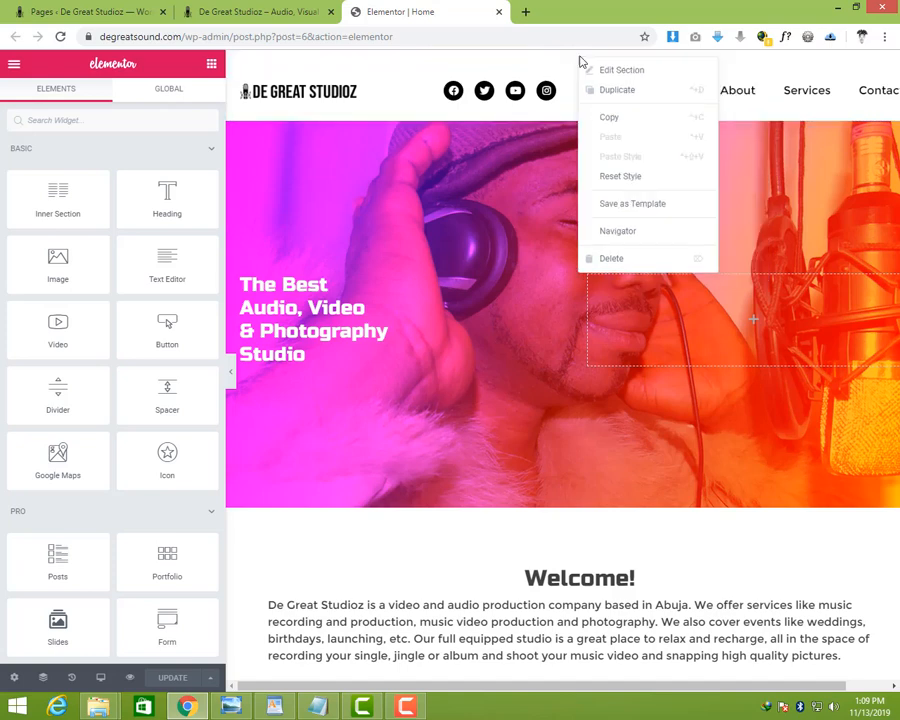
right_click(488, 67)
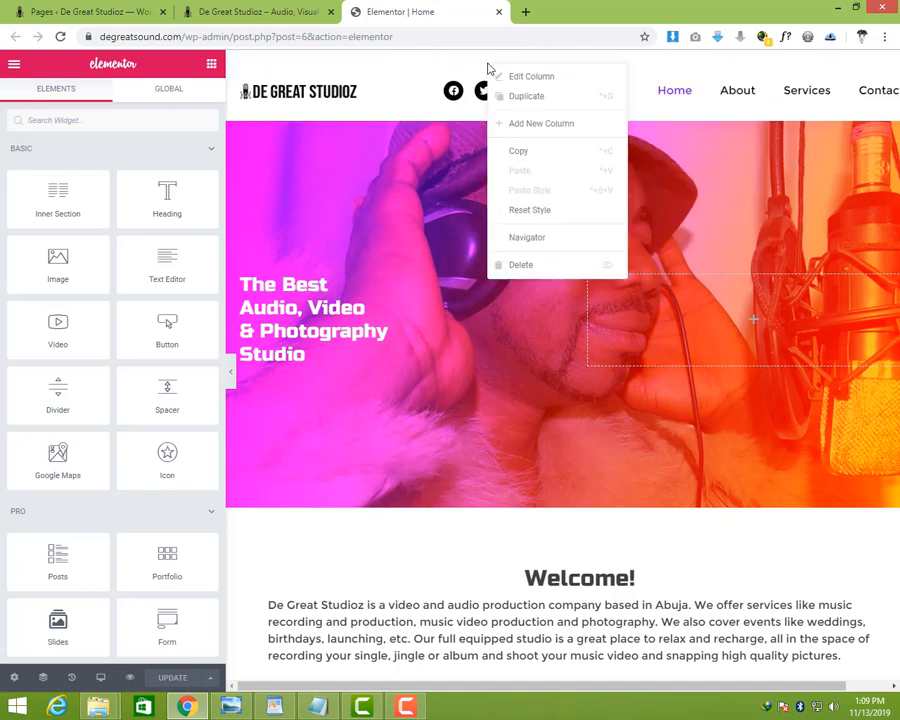
- Open the header section's settings, and save that section to the library as a template named "Header"
right_click(585, 62)
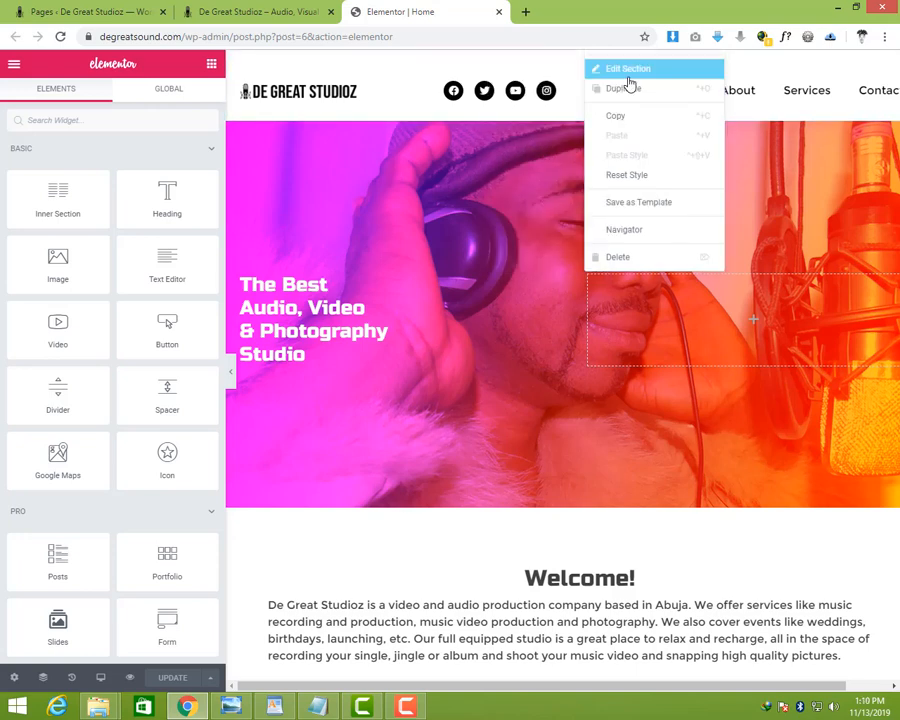
left_click(629, 70)
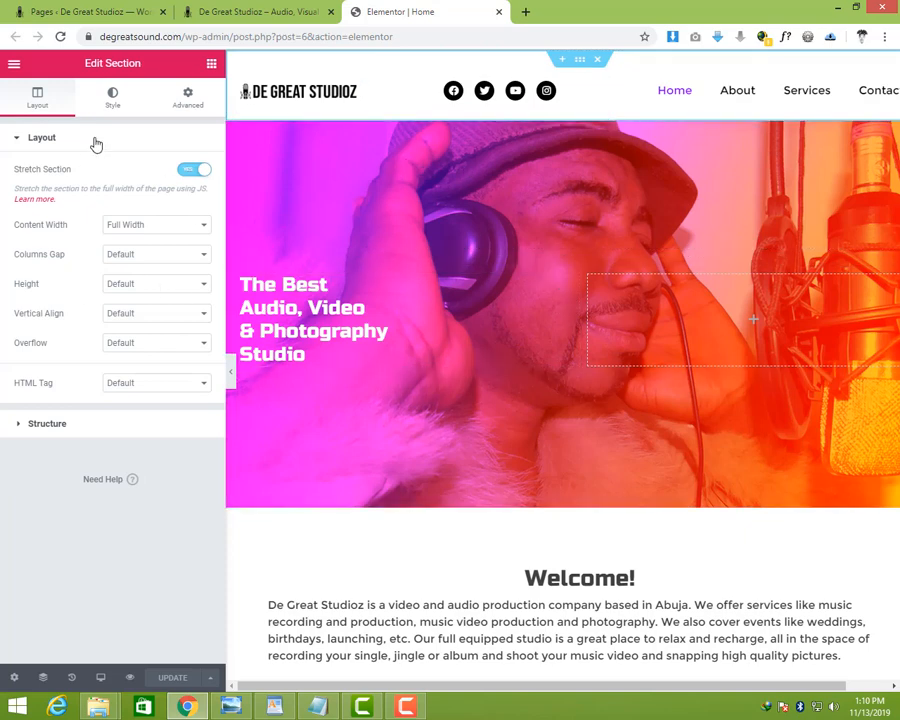
right_click(580, 64)
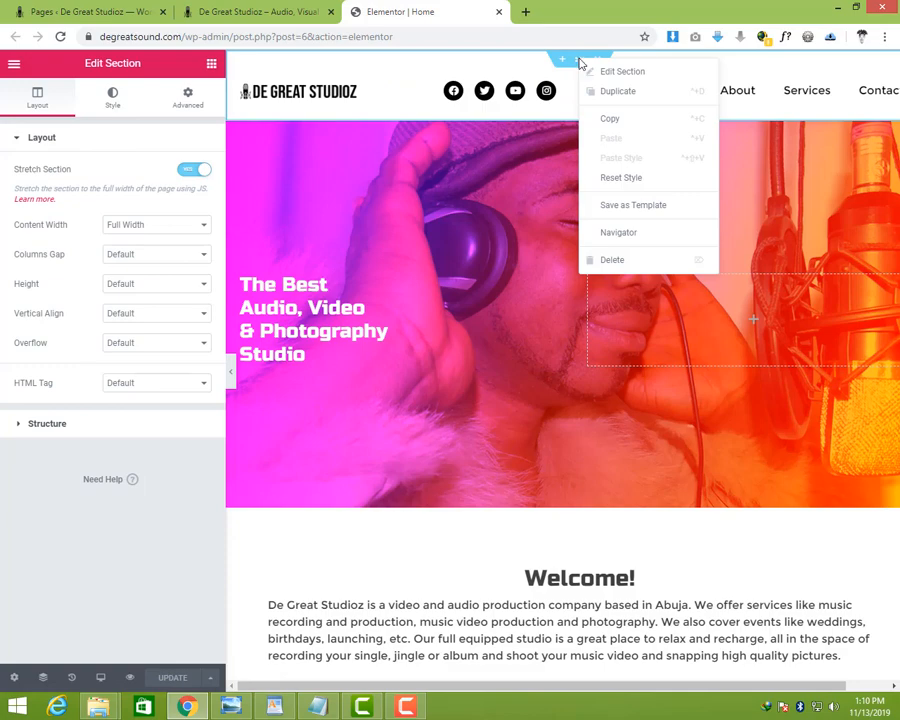
left_click(654, 207)
left_click(369, 345)
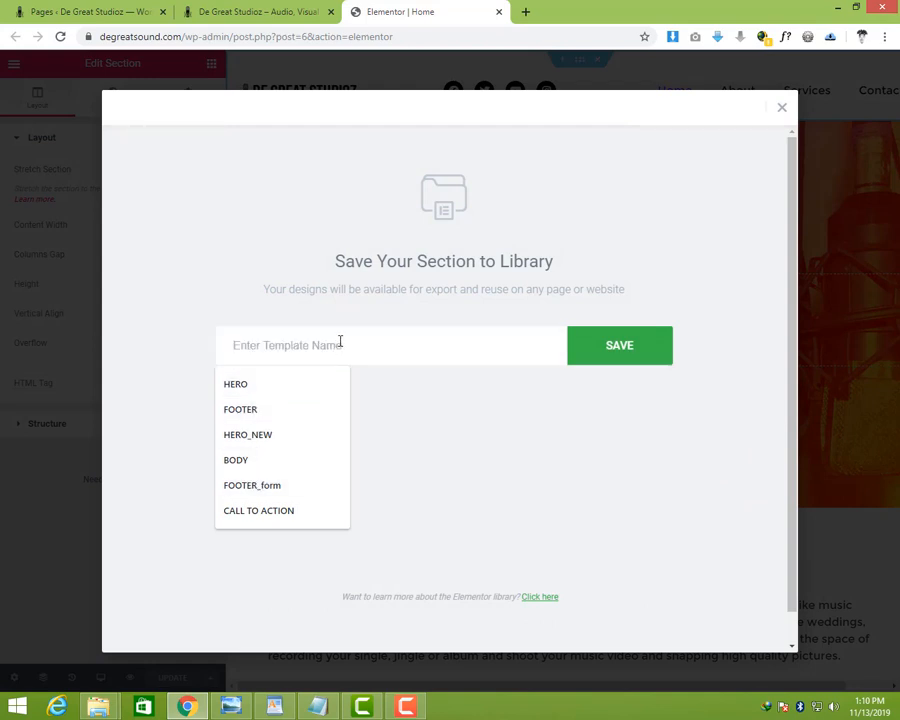
type("Header")
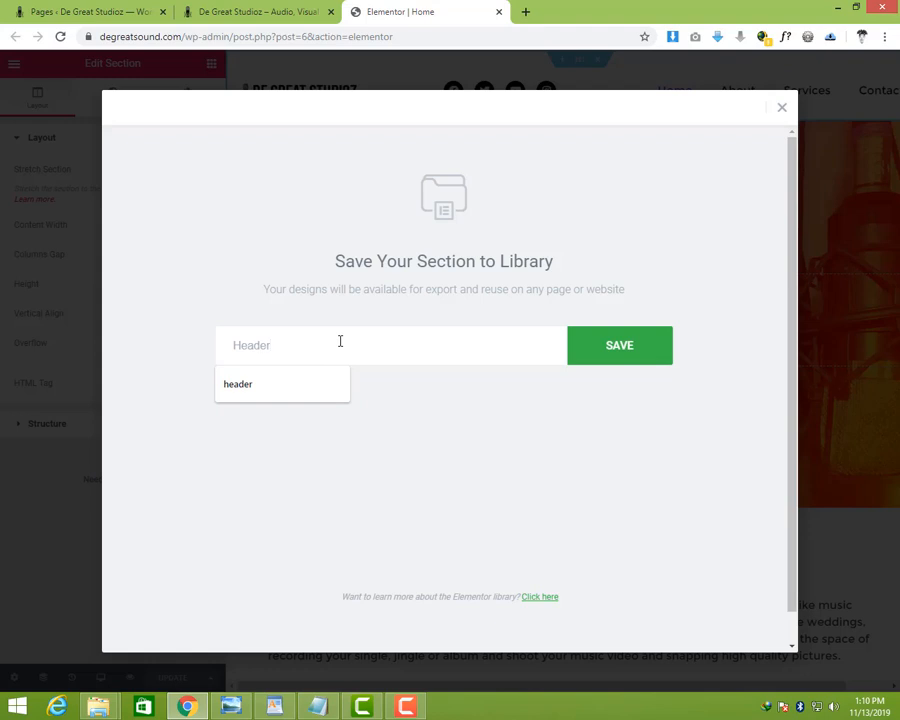
left_click(628, 347)
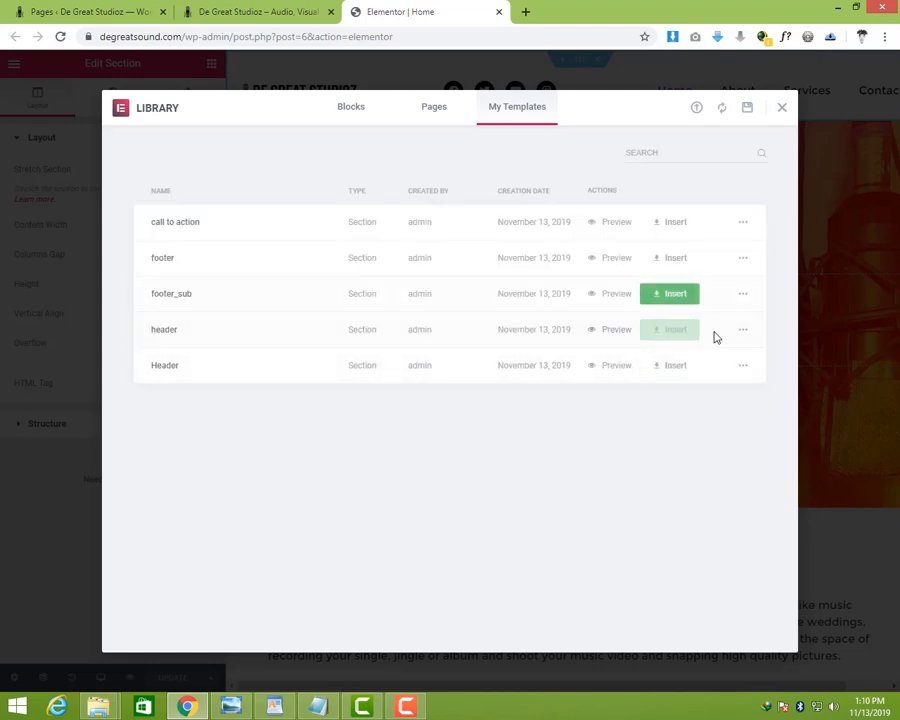
- Delete the "footer_sub" and "call to action" templates from the library
left_click(738, 296)
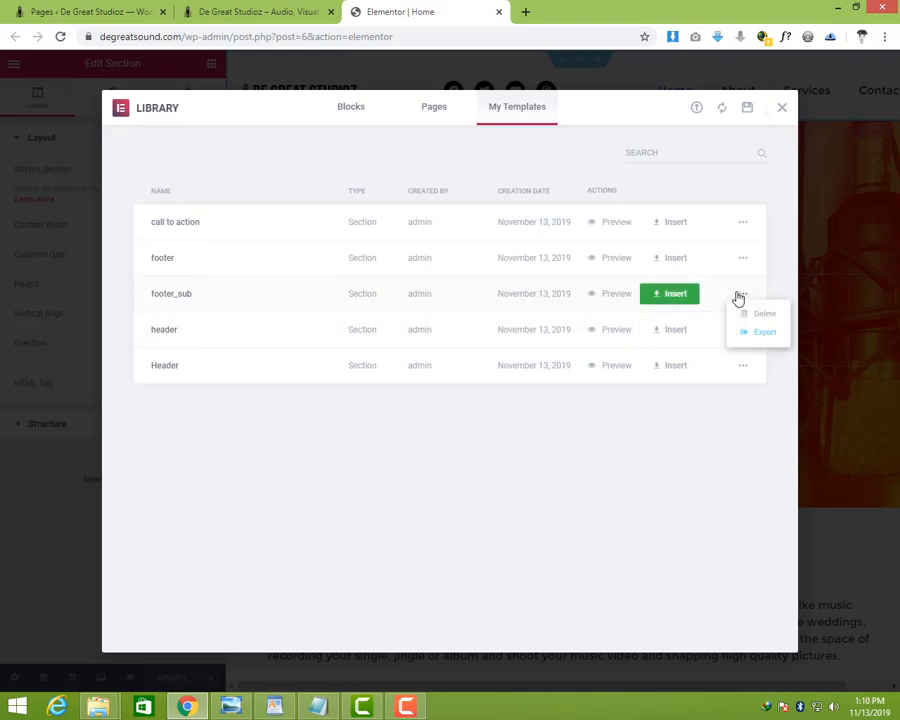
left_click(765, 316)
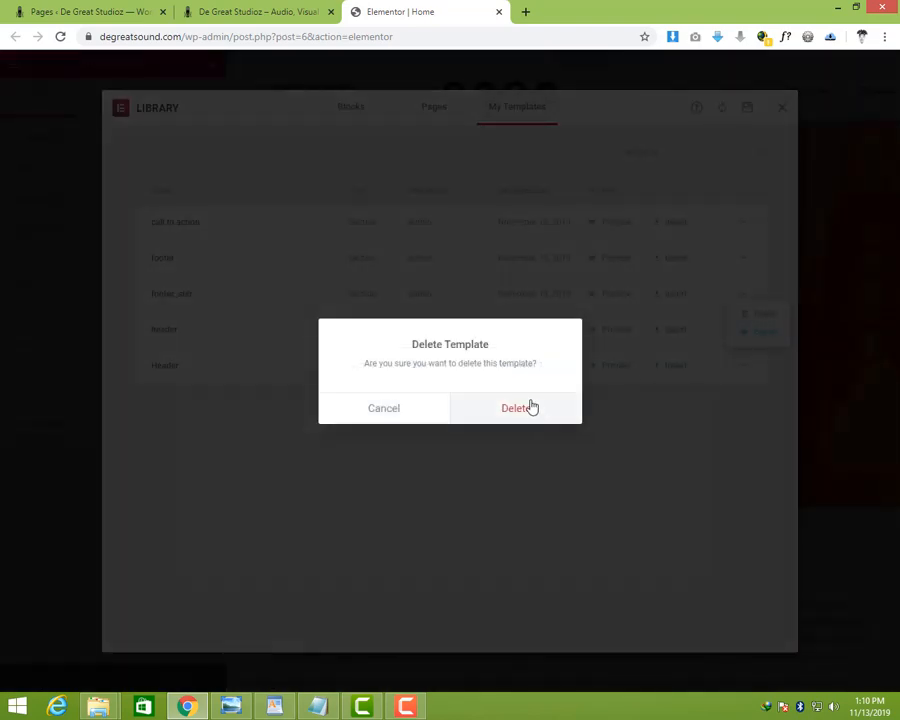
left_click(528, 407)
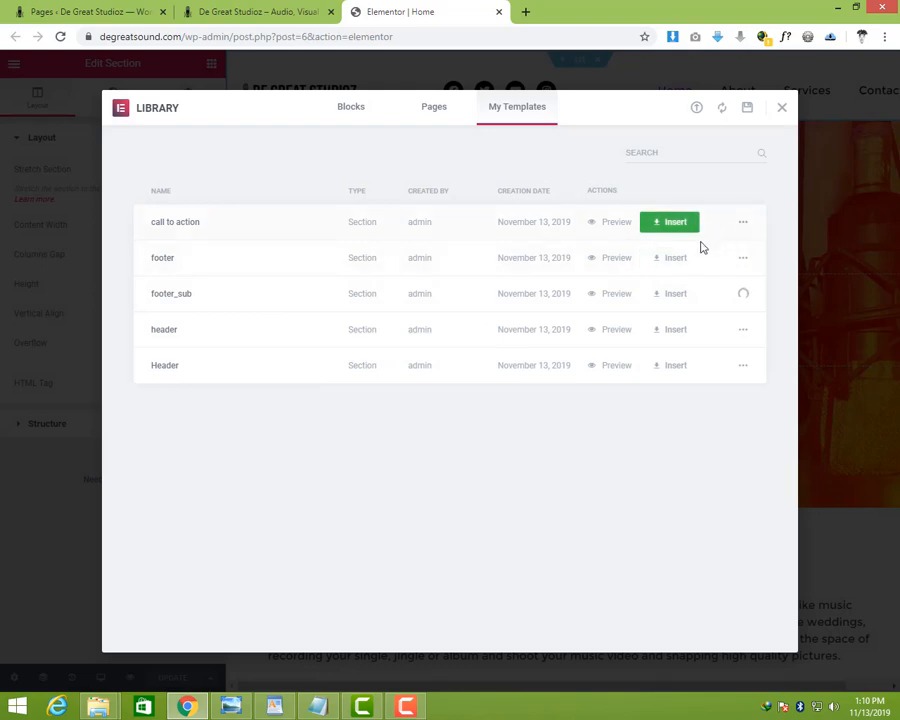
left_click(745, 227)
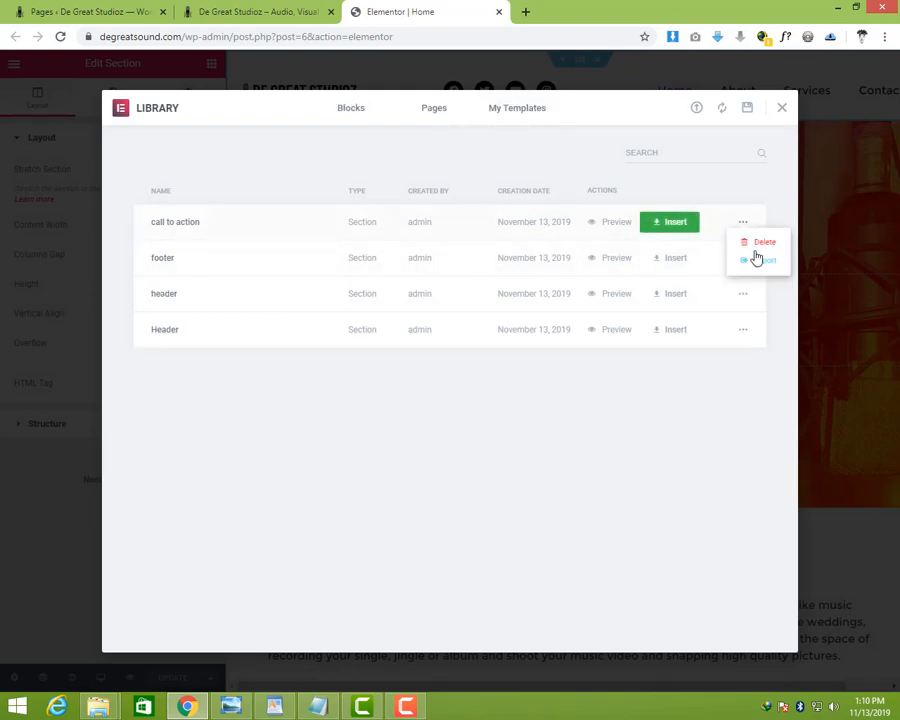
left_click(765, 244)
left_click(510, 409)
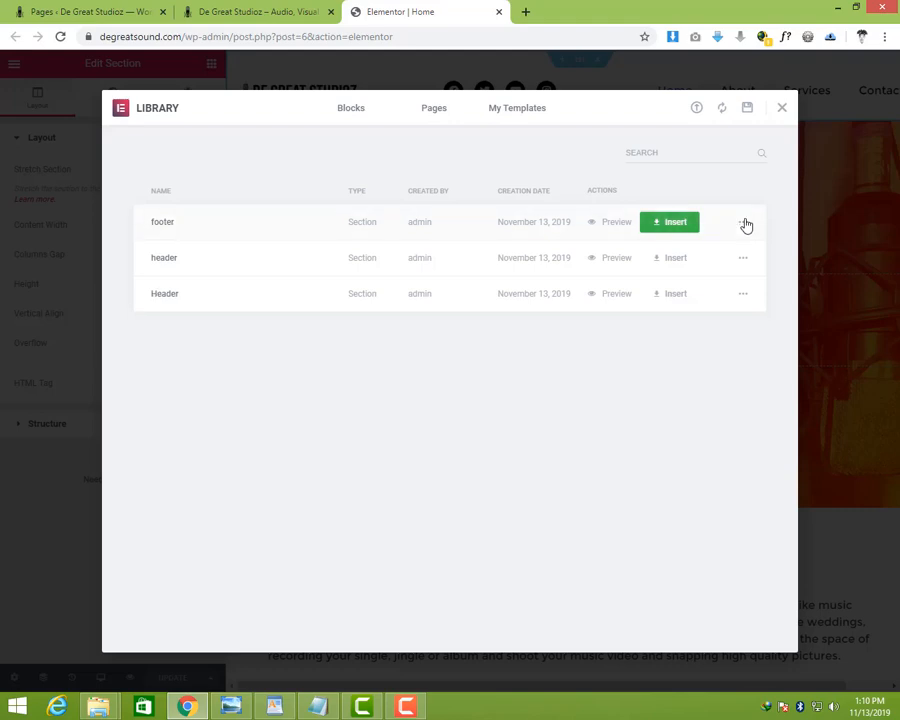
- Delete the "footer" and lowercase "header" templates, and close the template library
left_click(745, 223)
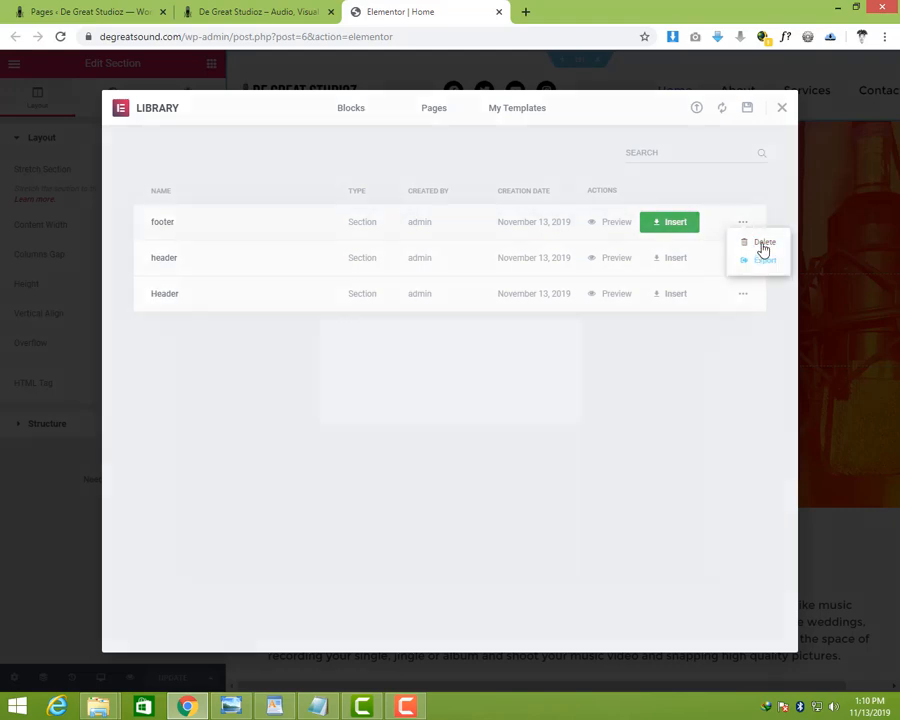
left_click(764, 245)
left_click(515, 409)
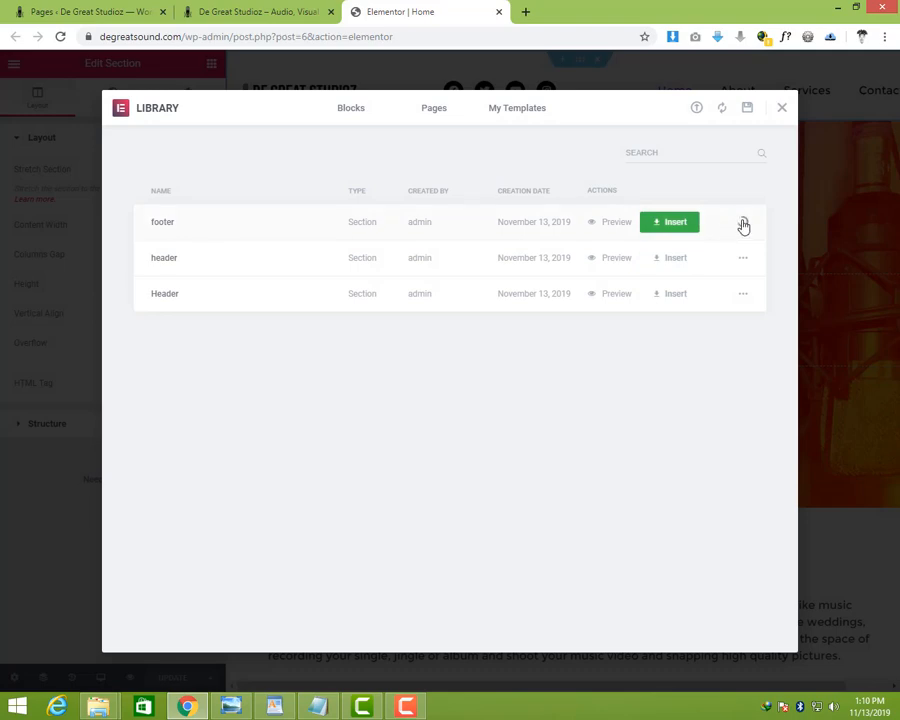
left_click(743, 224)
left_click(746, 243)
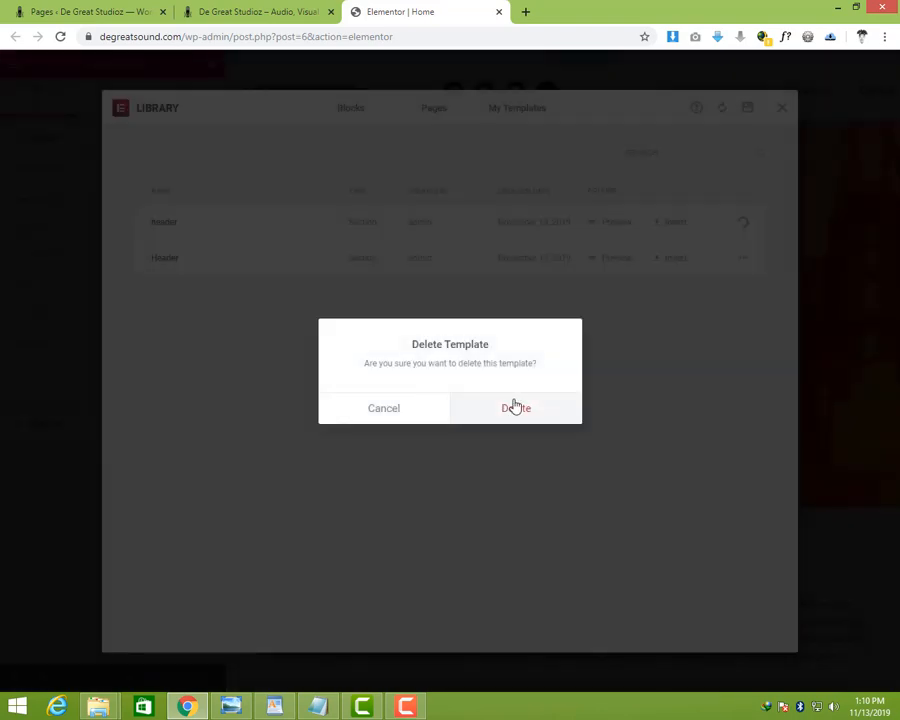
left_click(513, 407)
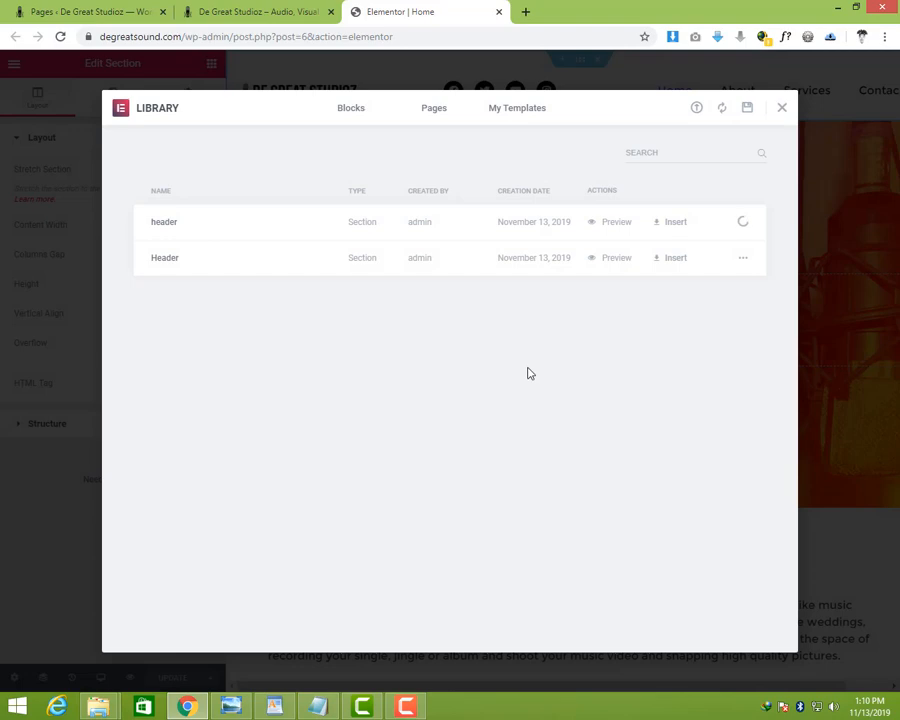
left_click(783, 108)
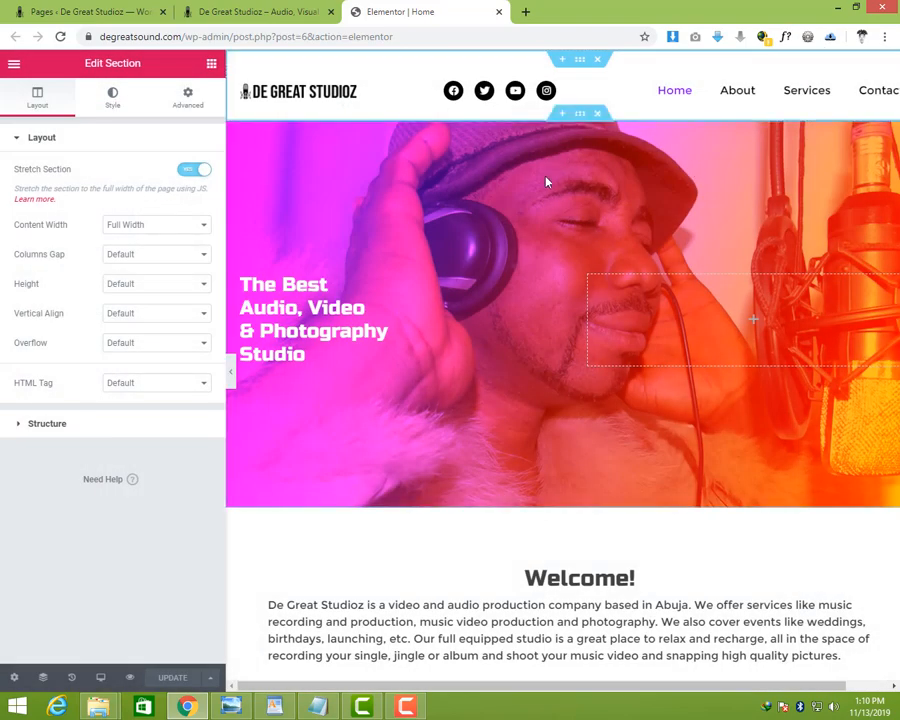
- Save the headphones hero section to the library as a template named "Hero", and close the template library
right_click(579, 118)
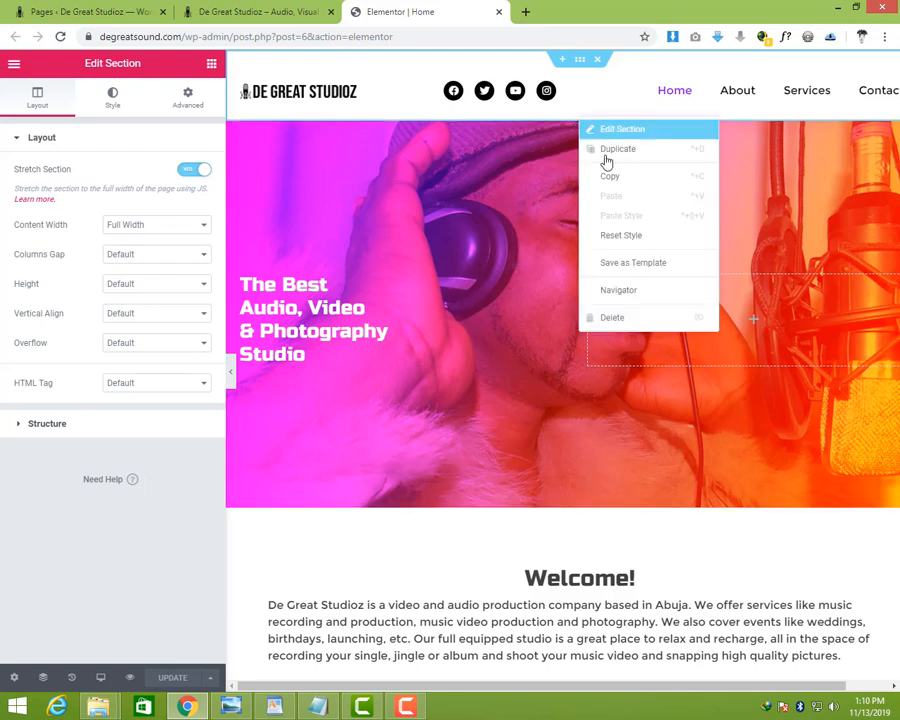
left_click(643, 266)
left_click(364, 359)
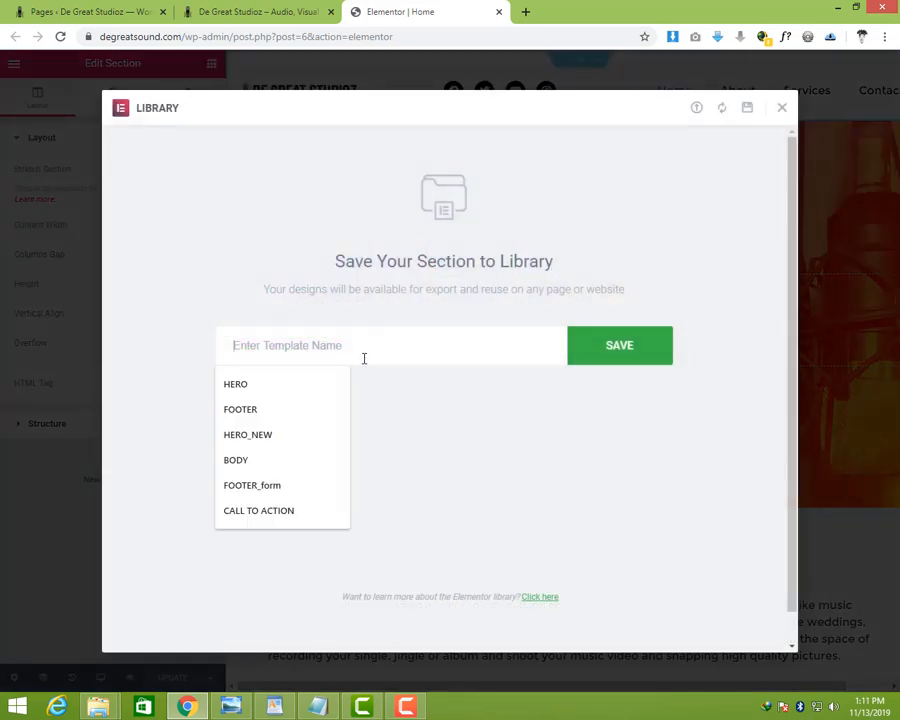
type("Hero")
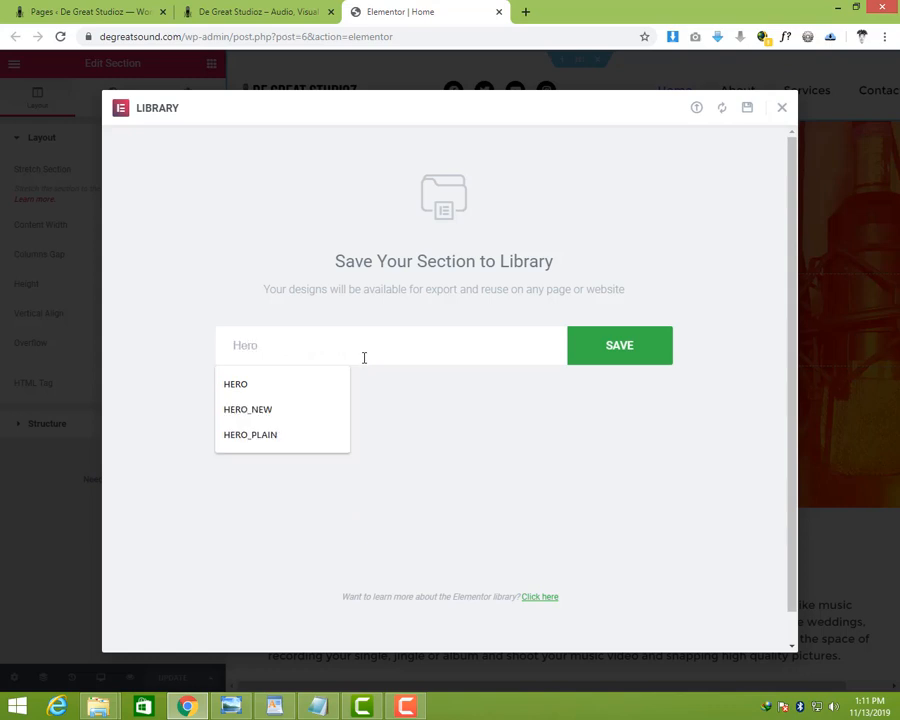
type("_")
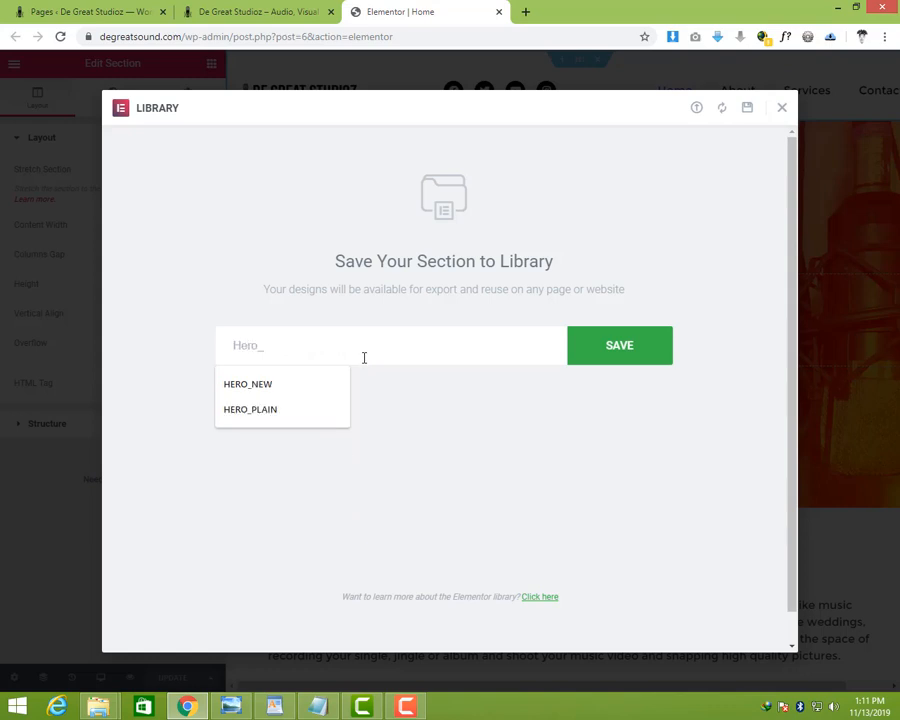
key("BackSpace")
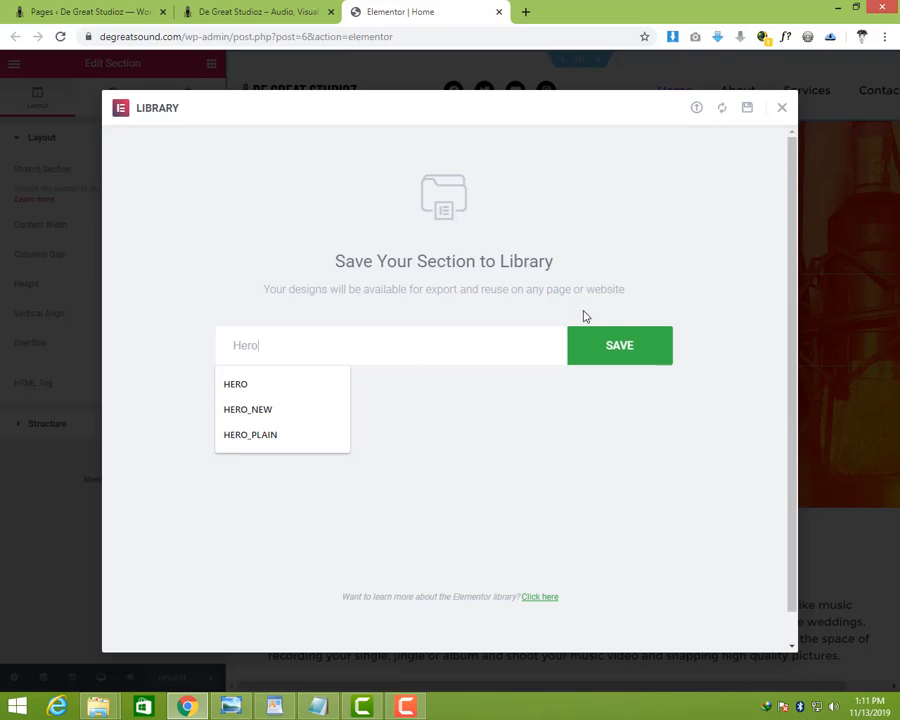
left_click(597, 347)
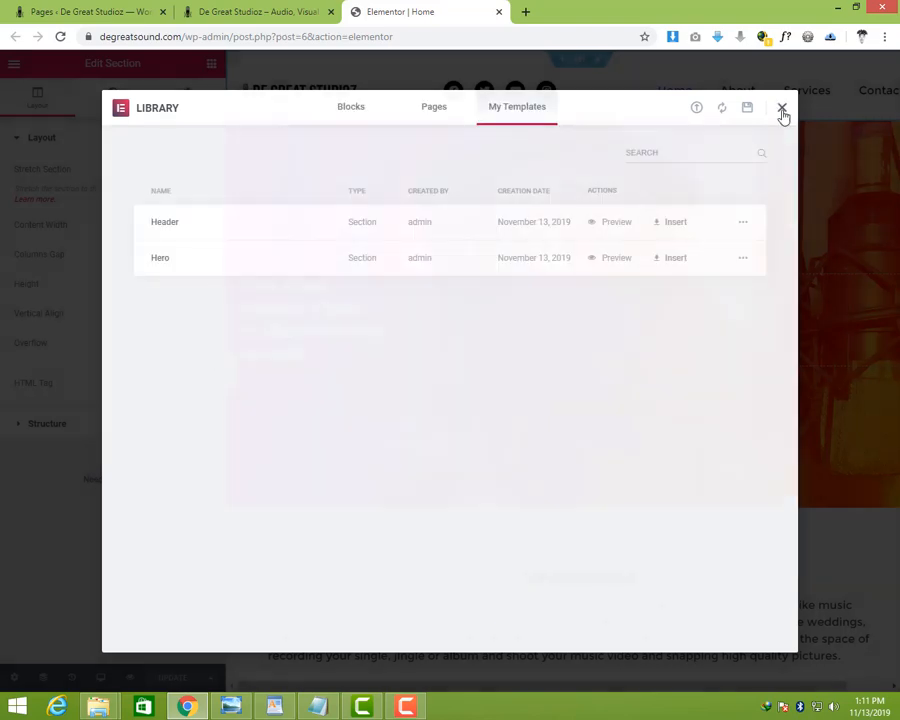
left_click(782, 108)
- Save the orange "Schedule an appointment" section to the library as a template named "Call to Action", and close the template library
scroll(480, 356, "down", 3)
scroll(479, 352, "down", 8)
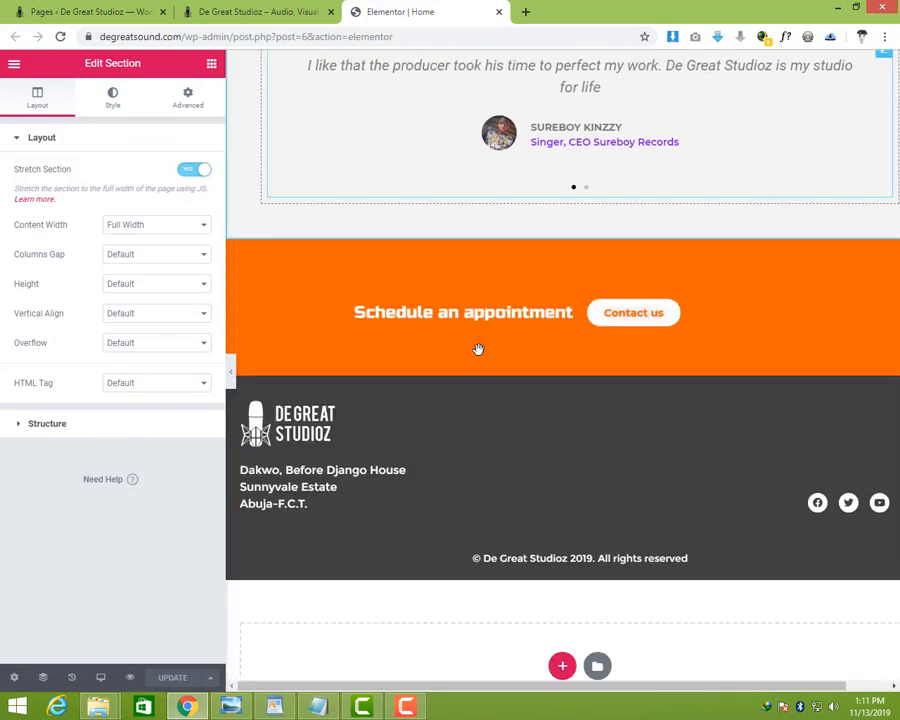
mouse_move(626, 253)
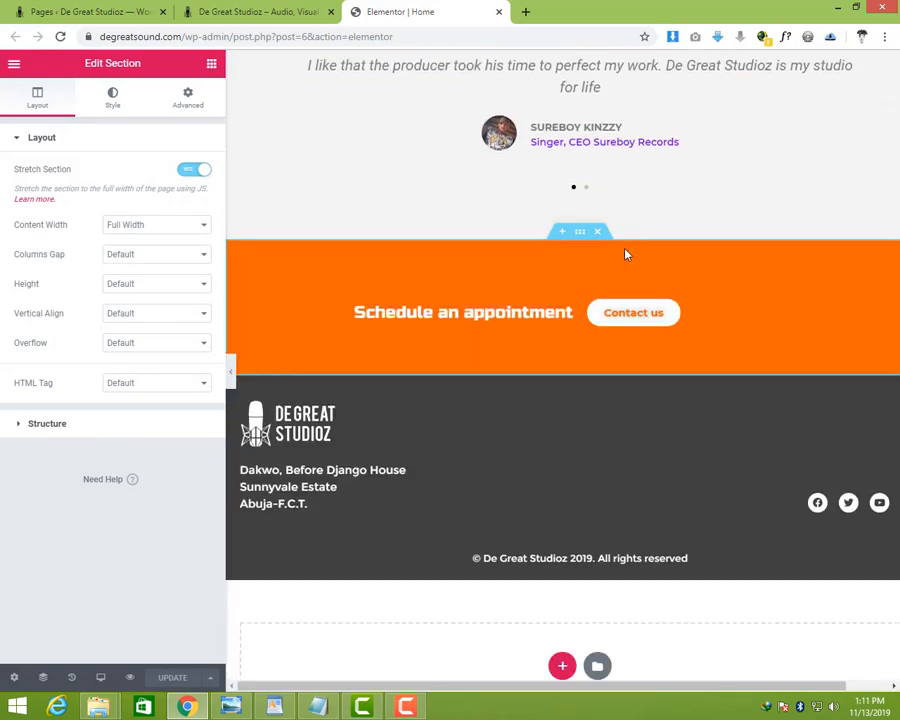
right_click(581, 234)
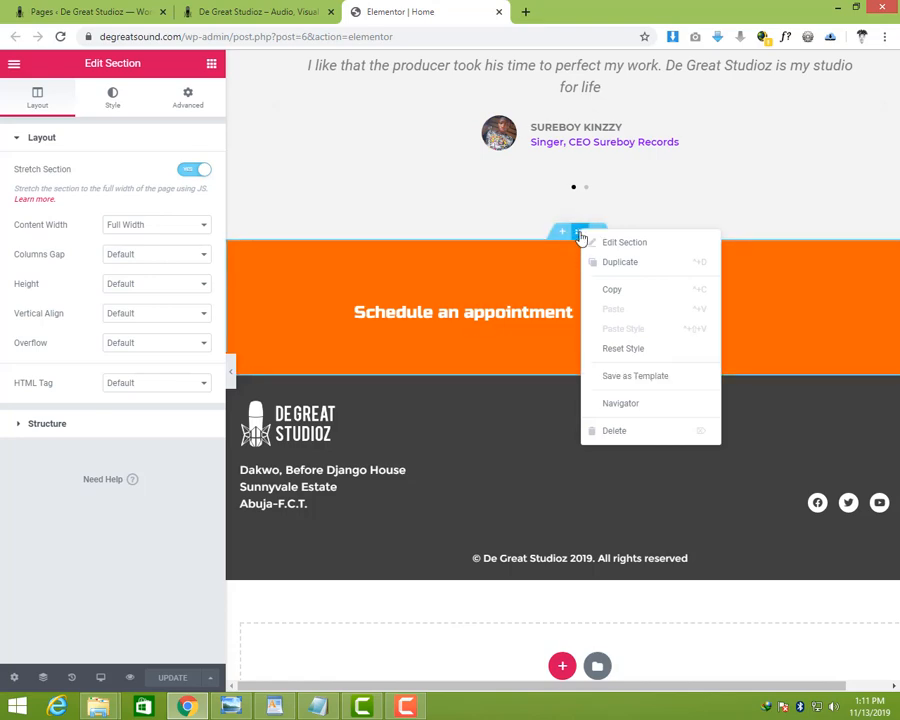
left_click(663, 377)
left_click(366, 347)
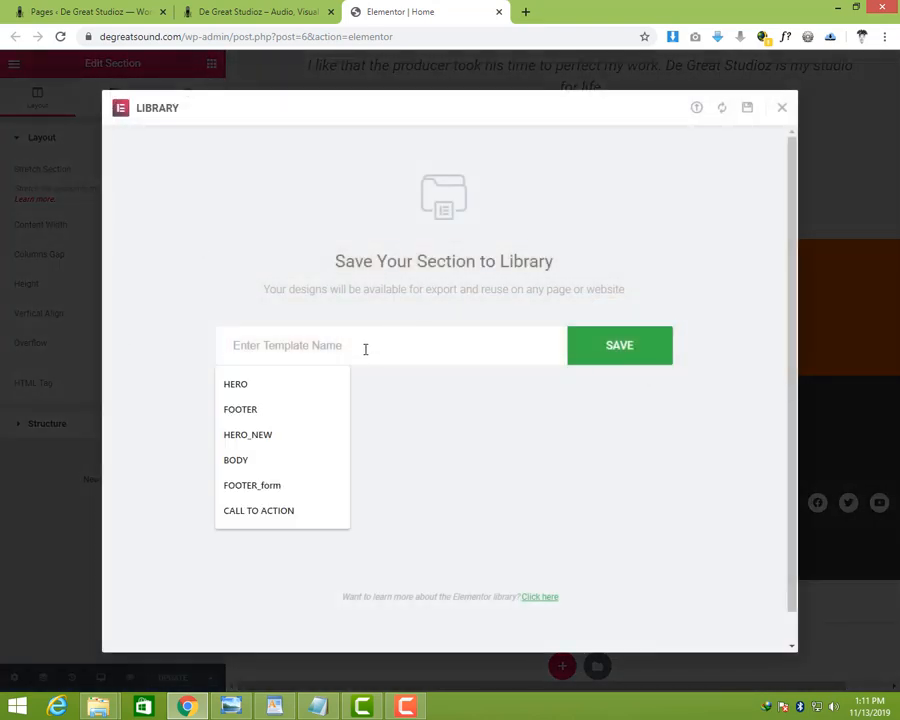
type("Call to")
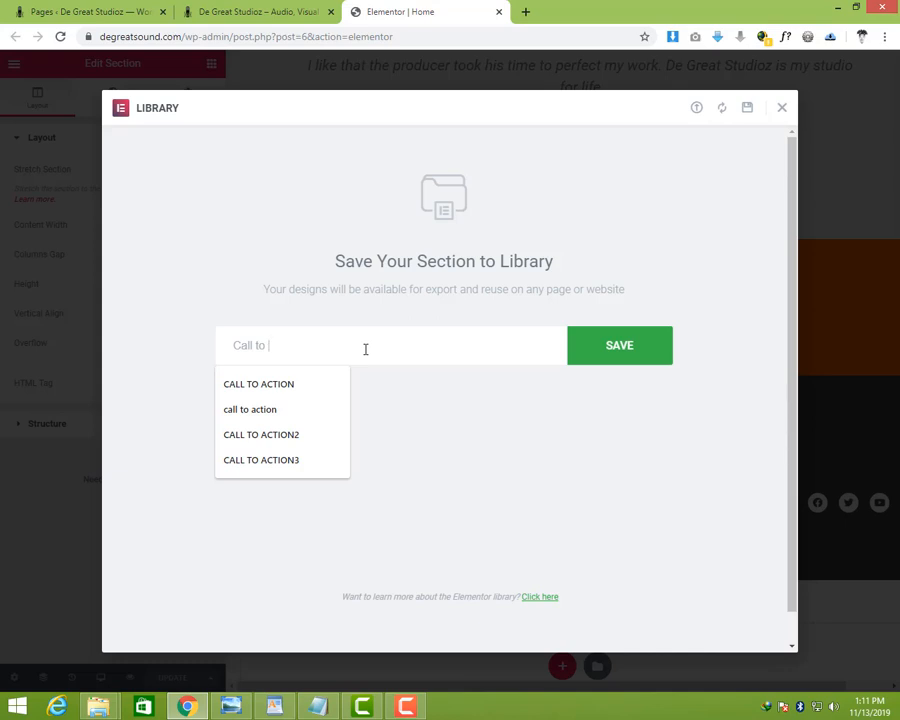
type(" Action")
key("Return")
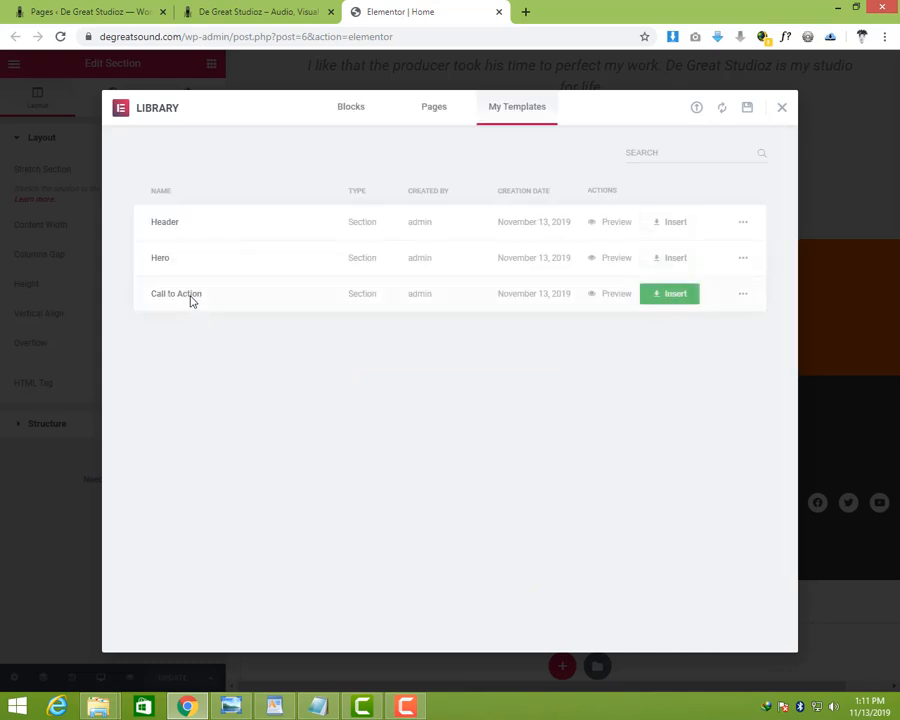
left_click(781, 108)
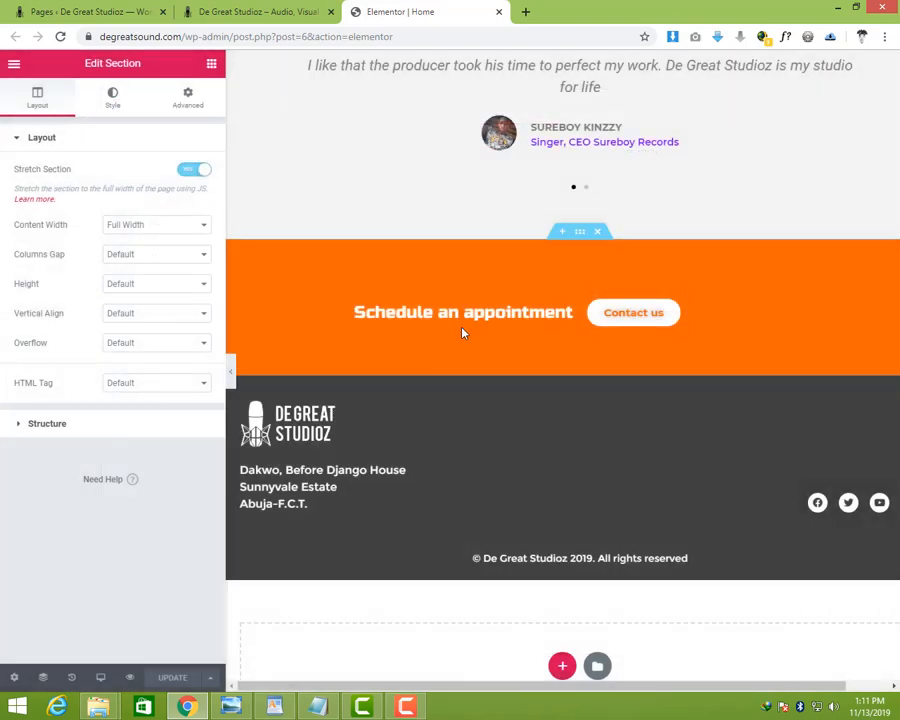
- Save the dark section with the logo, address and social icons as a template named "Footer_sub", and close the template library
scroll(652, 311, "down", 2)
right_click(588, 276)
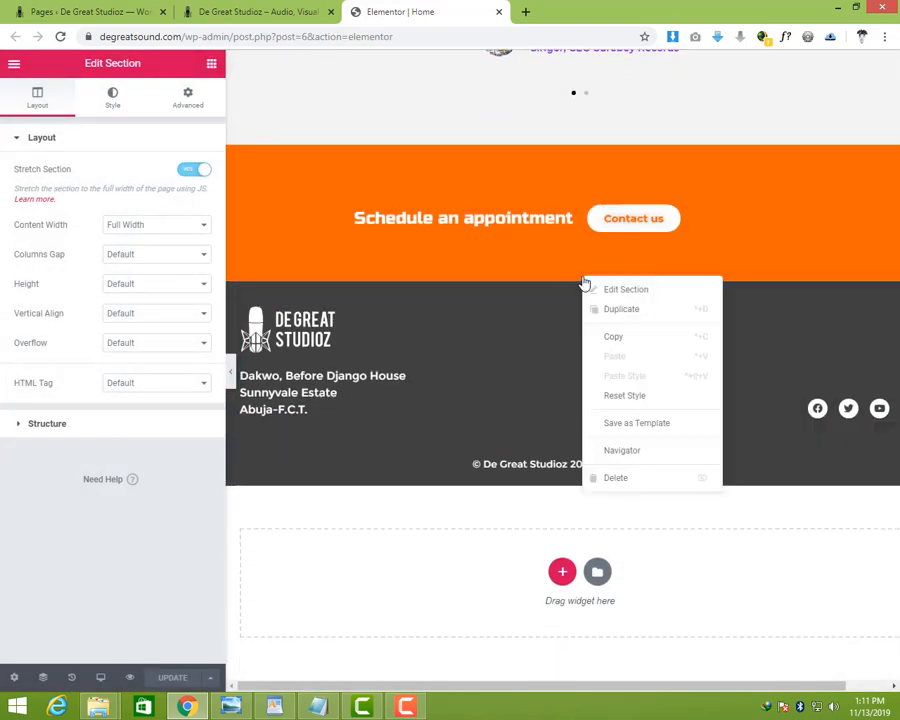
left_click(645, 423)
left_click(387, 343)
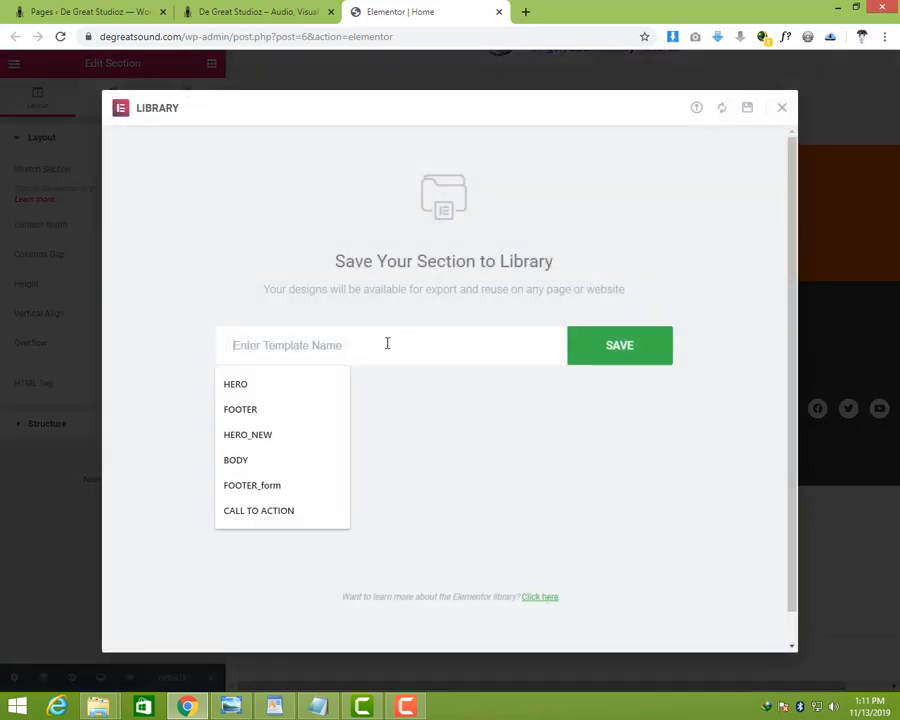
type("Foot")
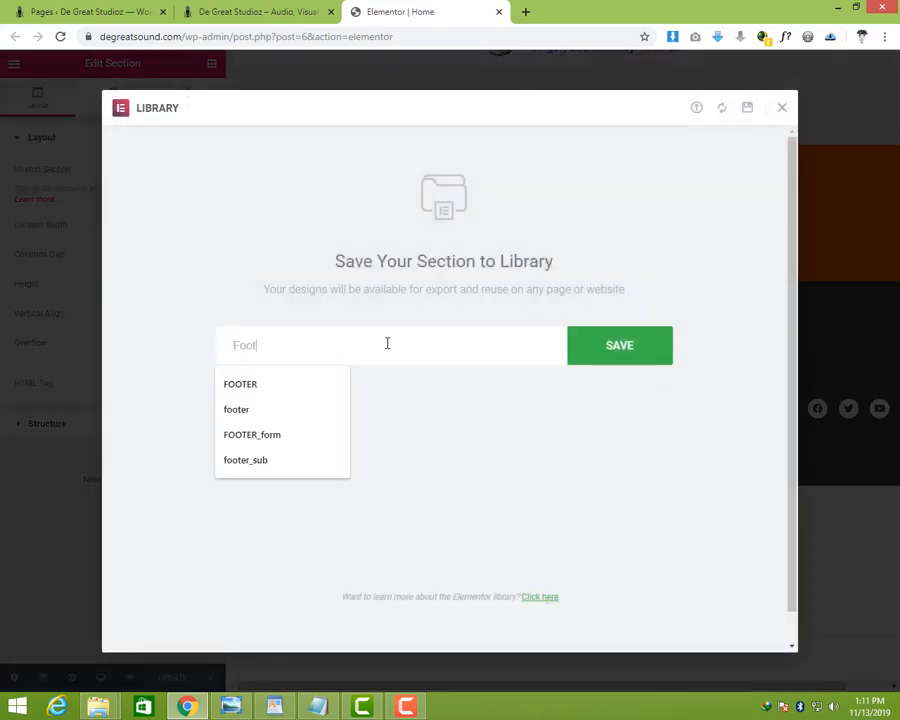
type("er_sub")
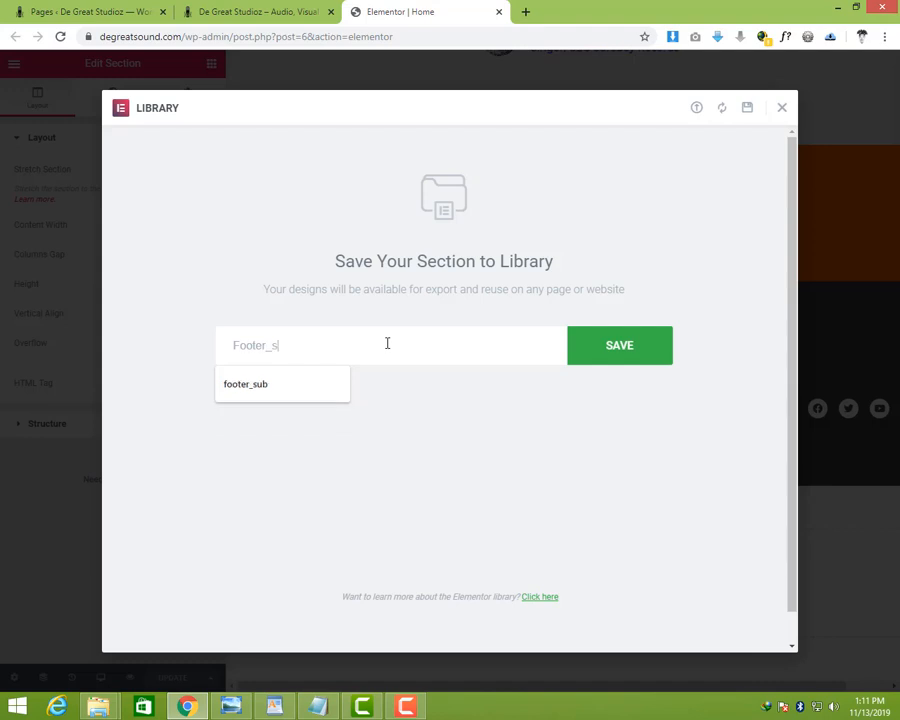
left_click(582, 356)
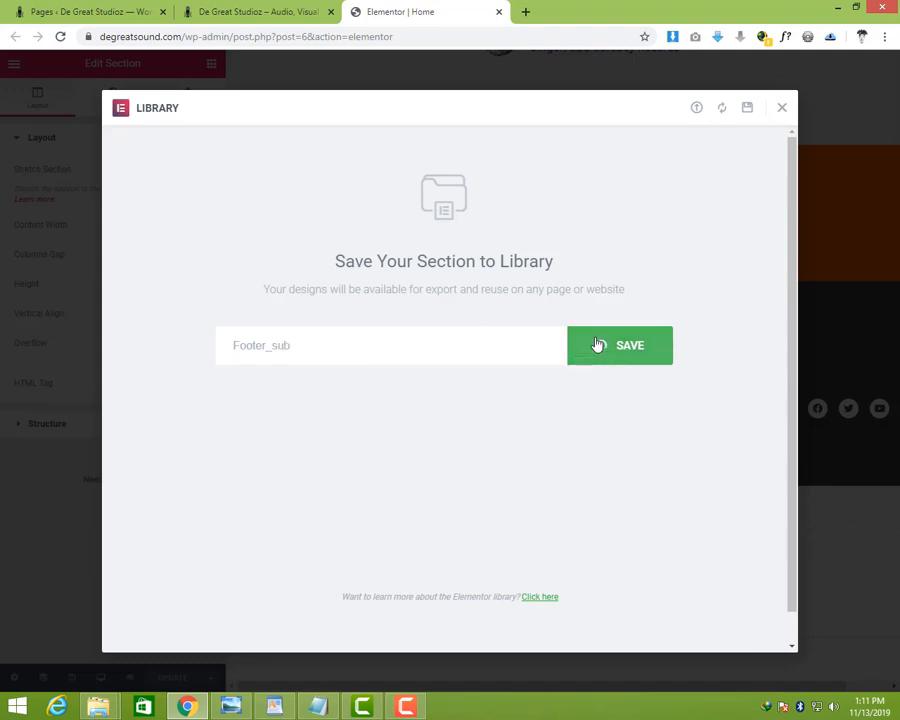
left_click(783, 109)
- Save the copyright section at the end of the page as a template named "Footer", and close the template library
right_click(580, 426)
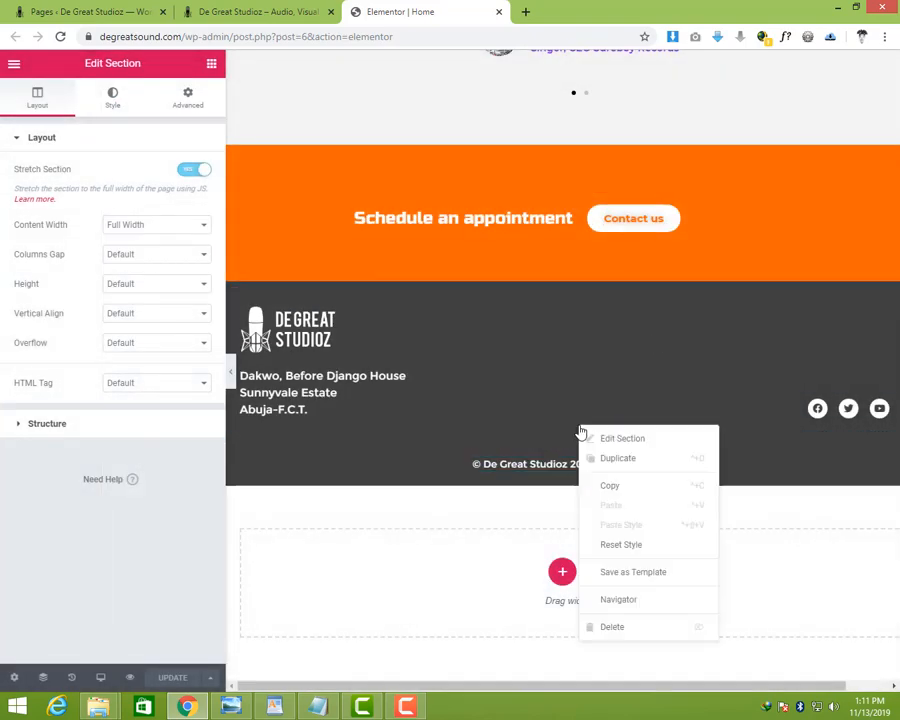
left_click(627, 577)
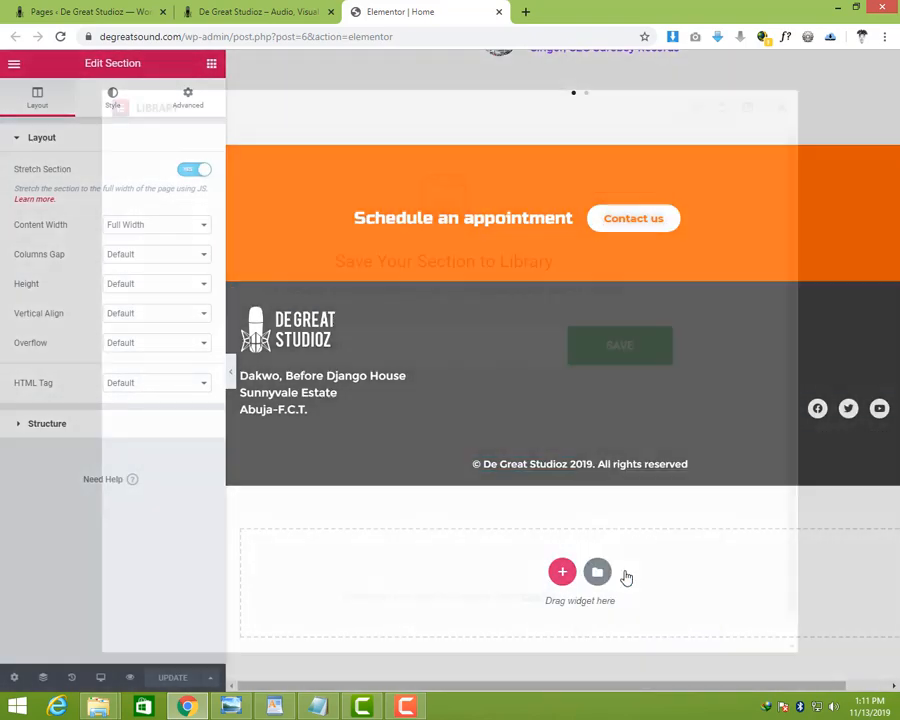
left_click(378, 340)
type("Footer")
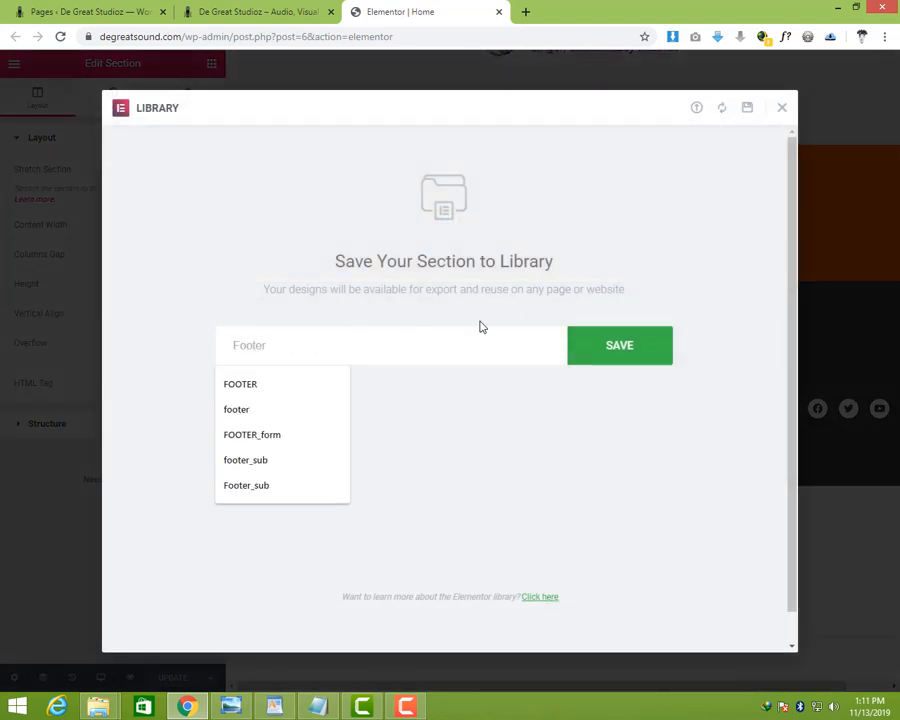
left_click(597, 345)
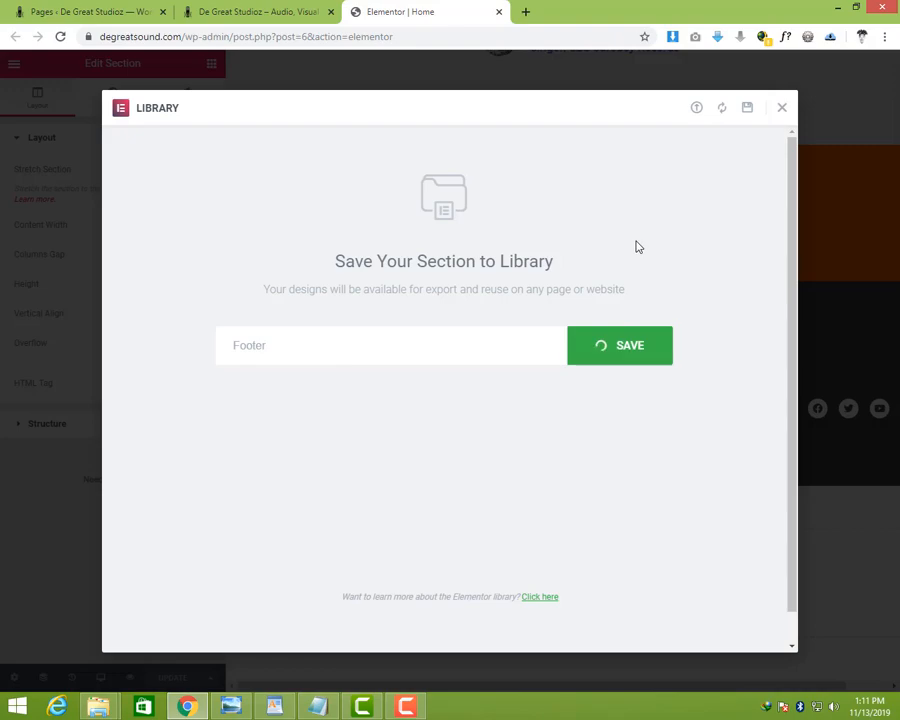
left_click(783, 110)
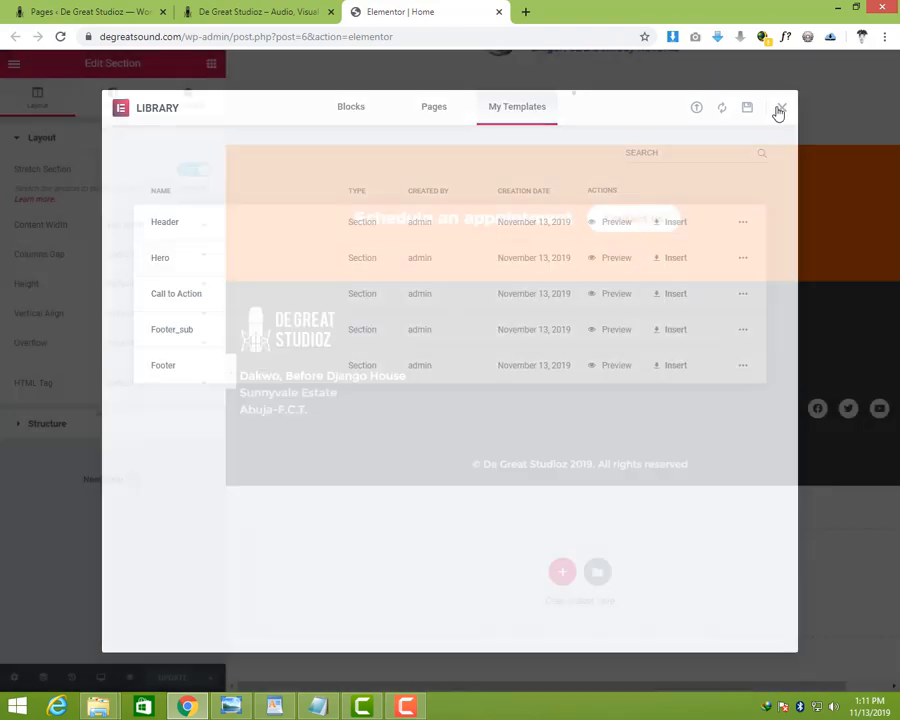
- Close the Home page's Elementor editor, and open the About page for editing from the WordPress pages list in a new browser tab
scroll(512, 276, "up", 5)
scroll(511, 276, "up", 8)
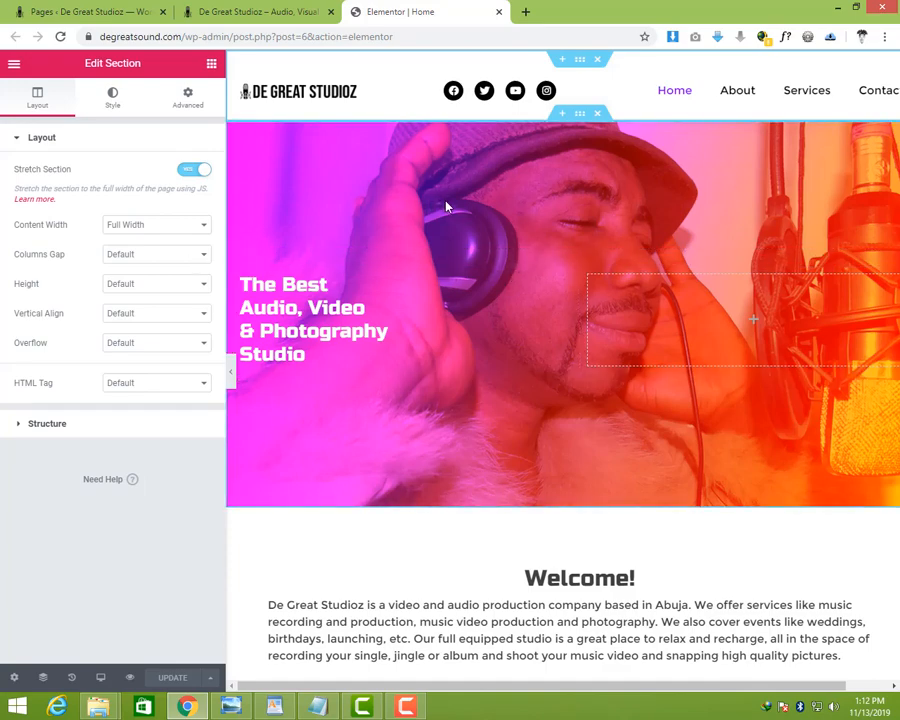
scroll(440, 204, "down", 10)
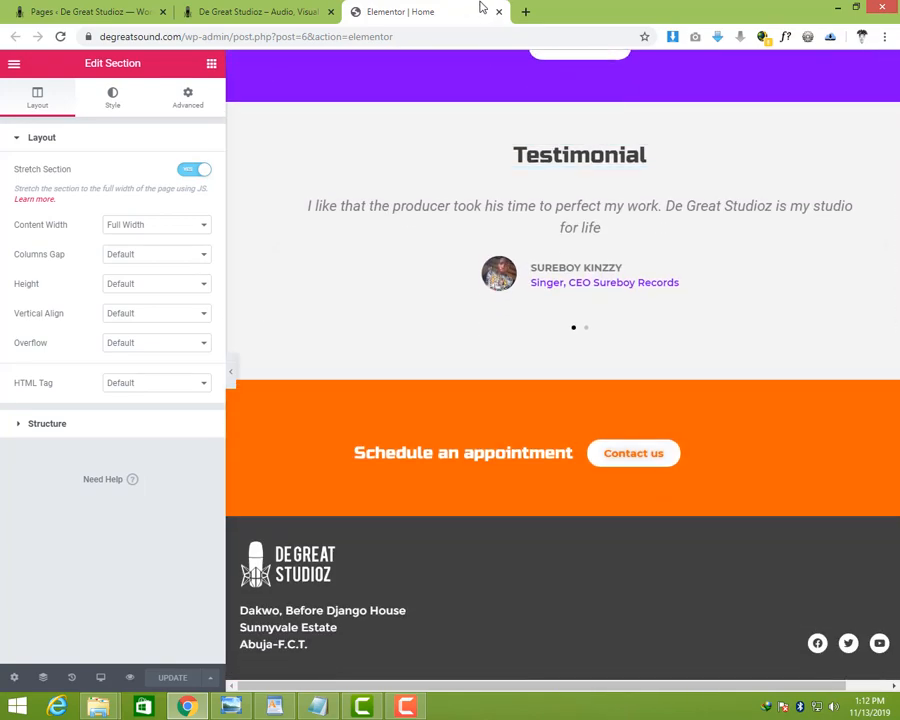
left_click(499, 12)
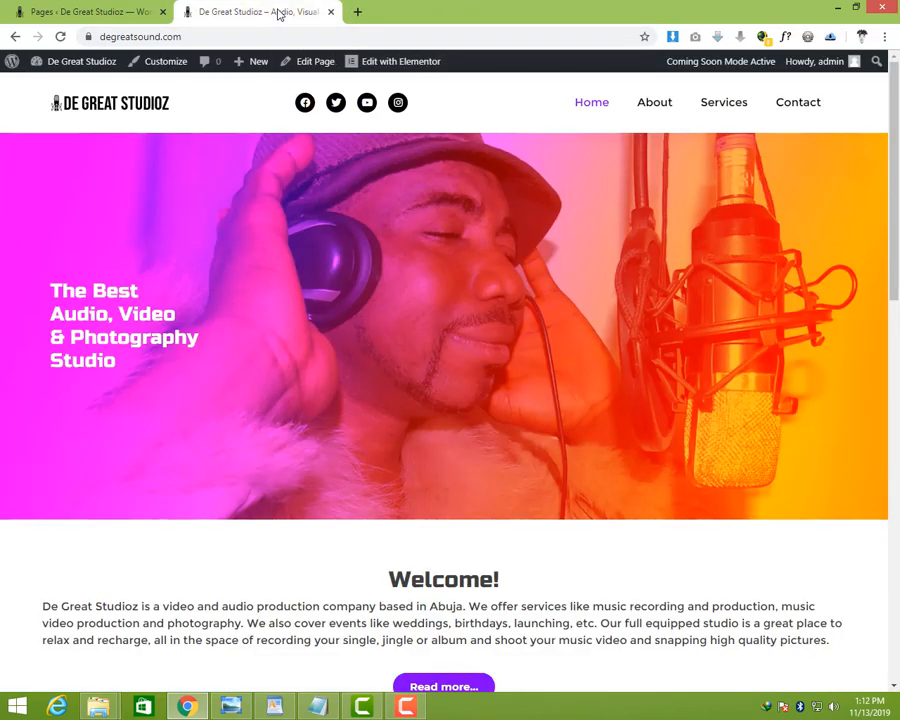
left_click(133, 8)
scroll(225, 406, "down", 1)
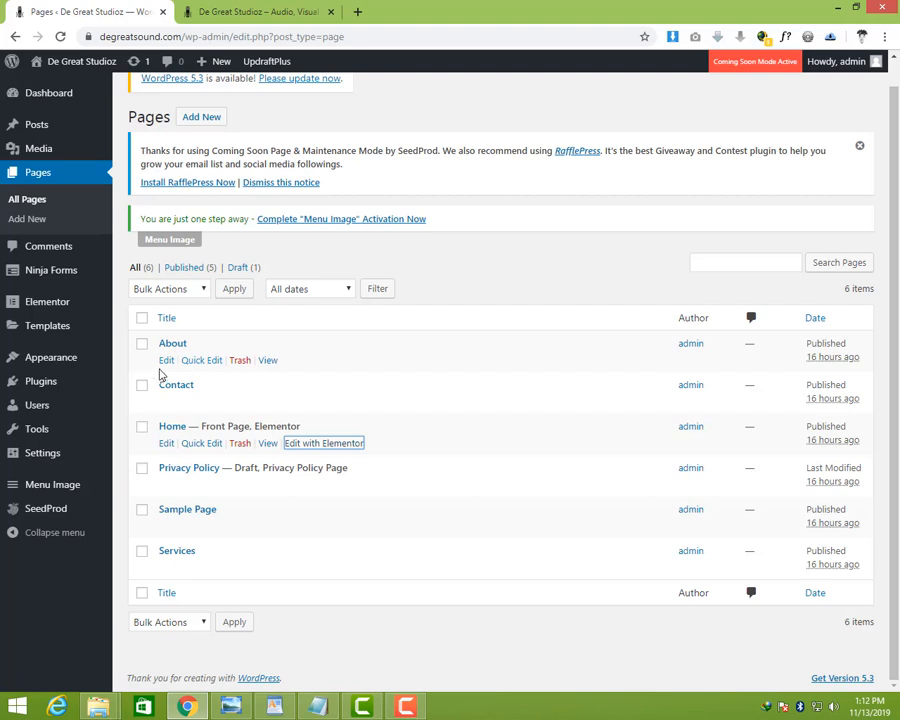
right_click(169, 362)
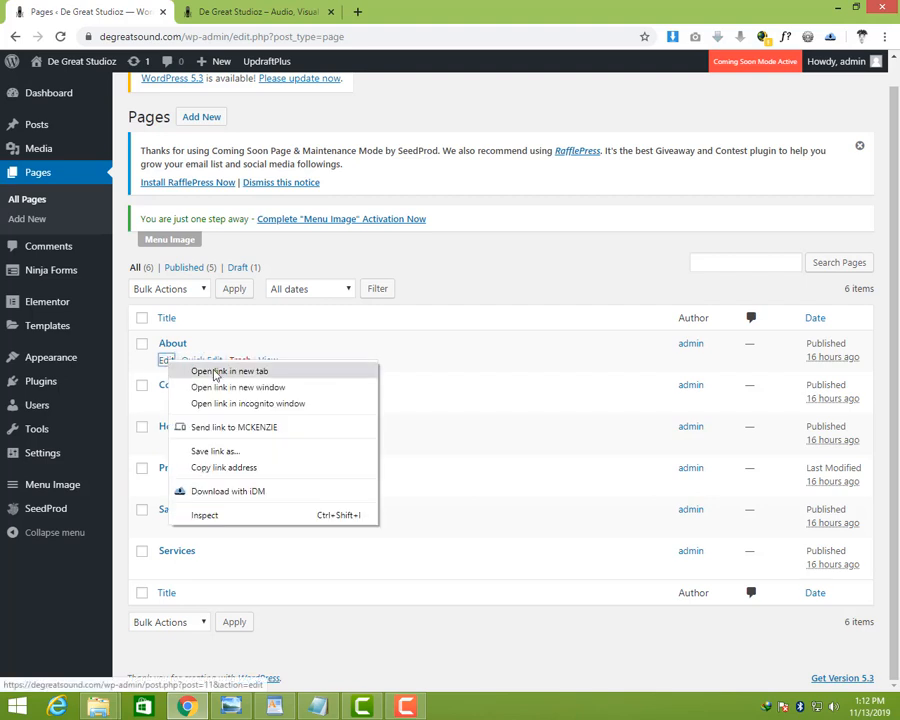
left_click(205, 368)
left_click(366, 8)
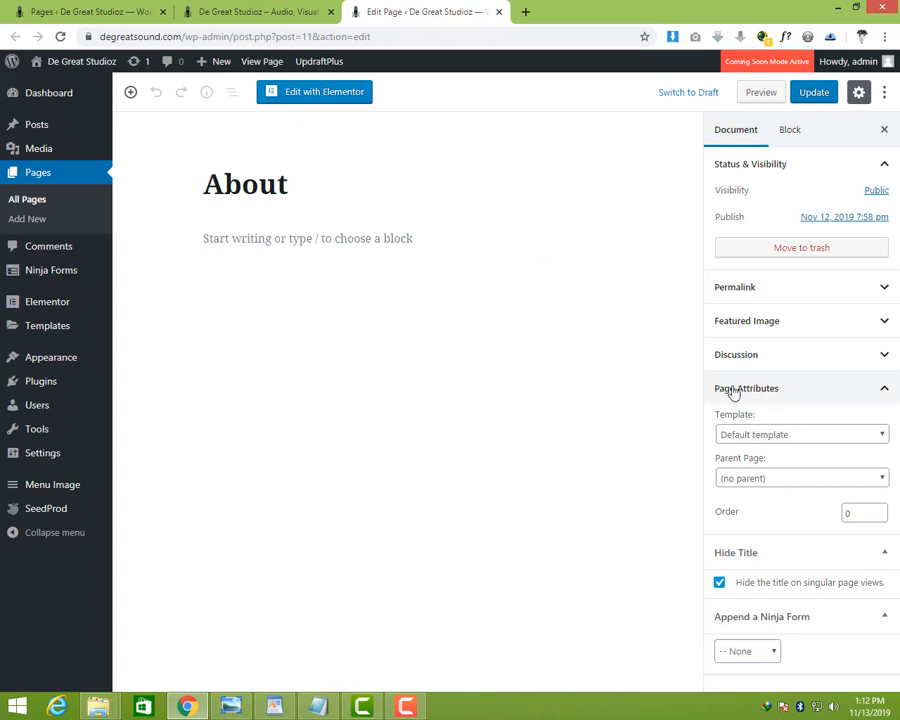
- Set the About page's template to Elementor Canvas in its page attributes
left_click(838, 392)
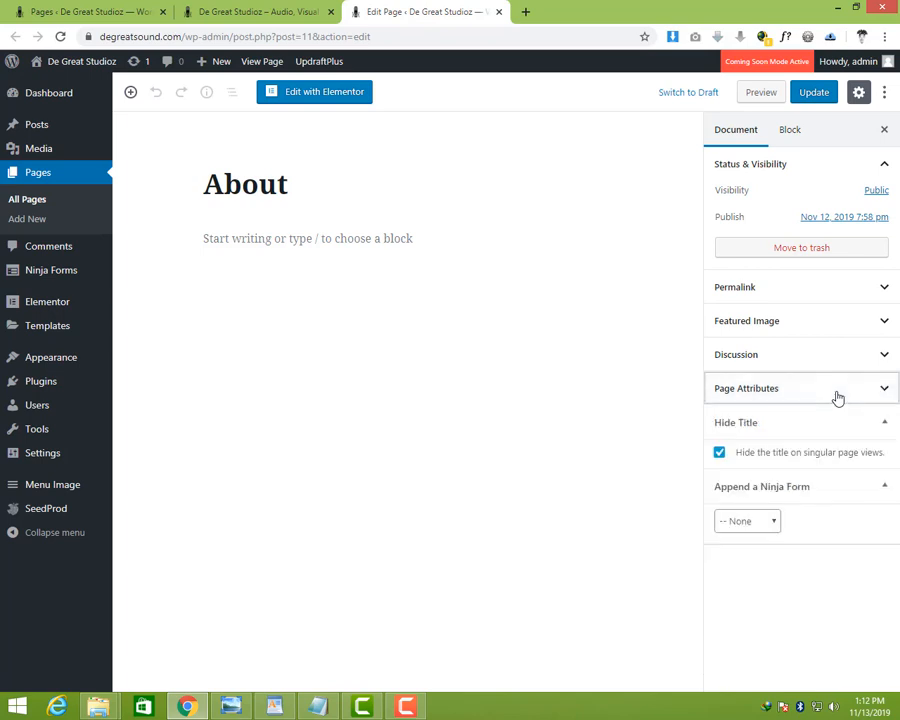
left_click(838, 398)
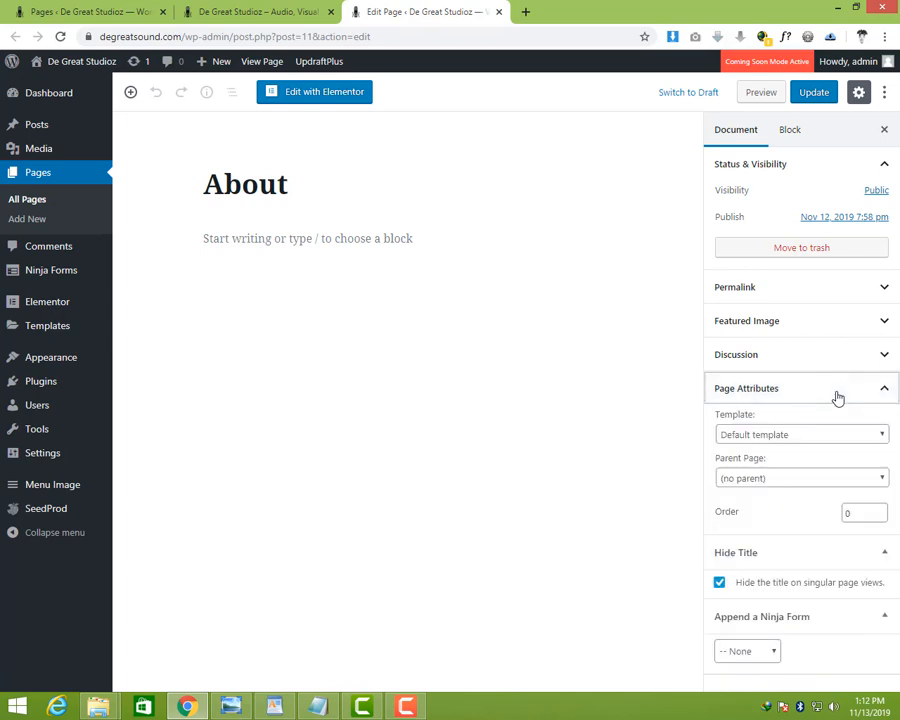
left_click(838, 398)
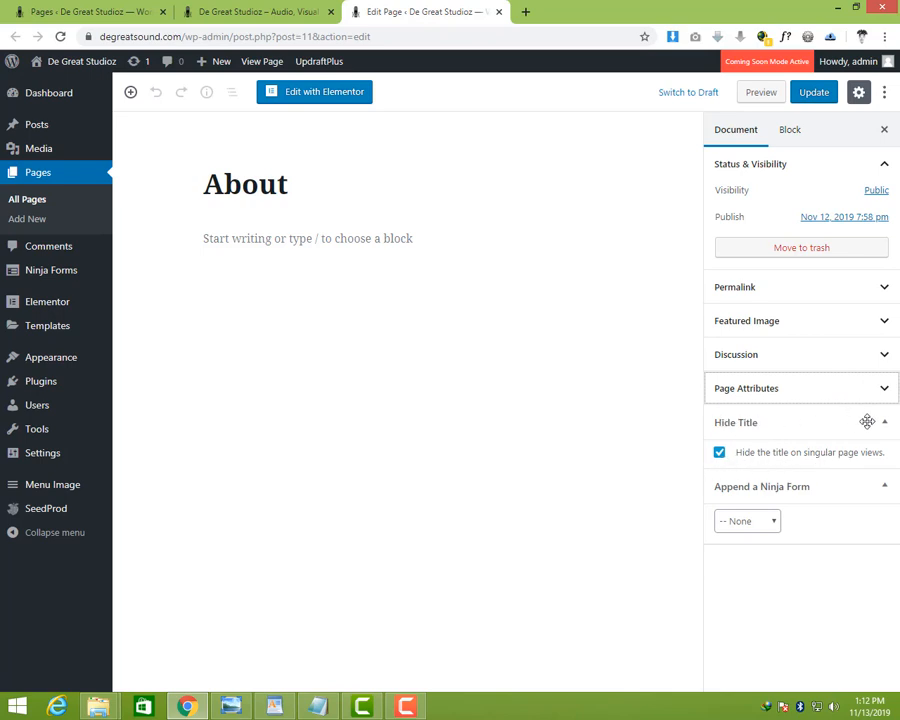
left_click(762, 396)
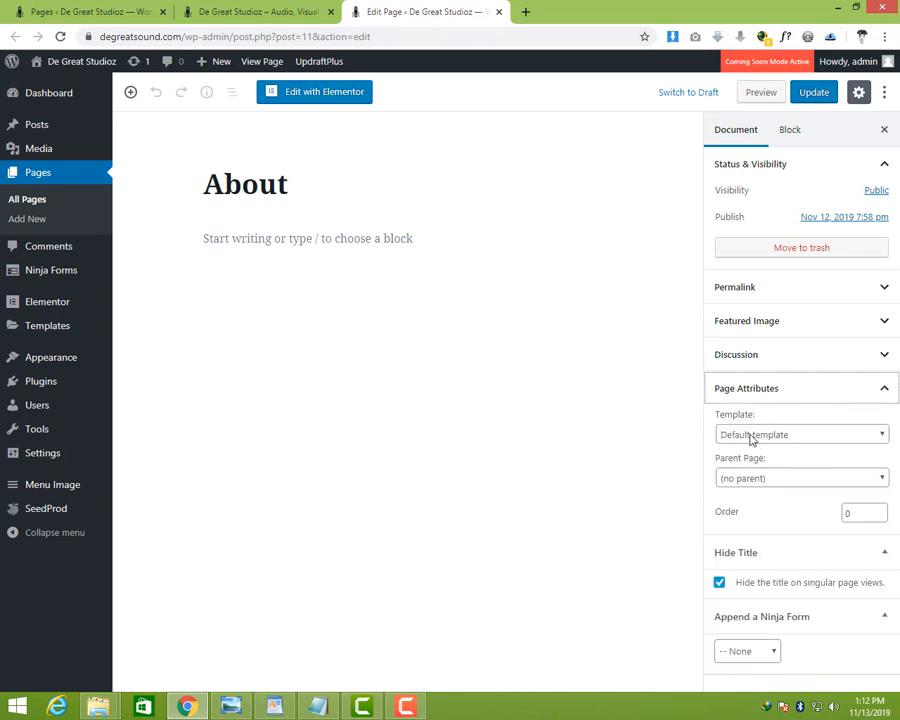
left_click(752, 436)
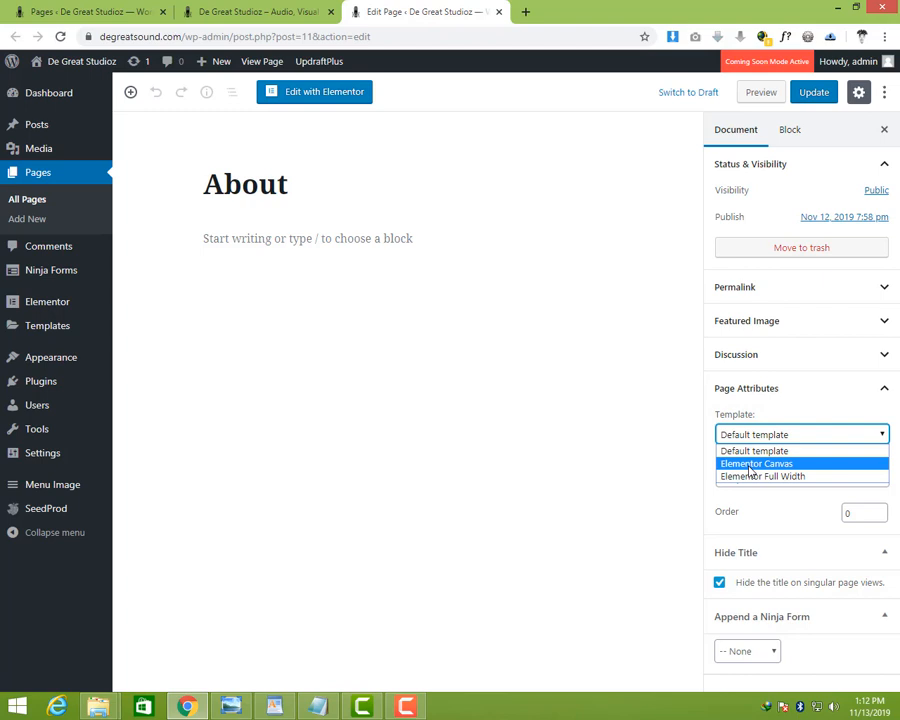
left_click(750, 465)
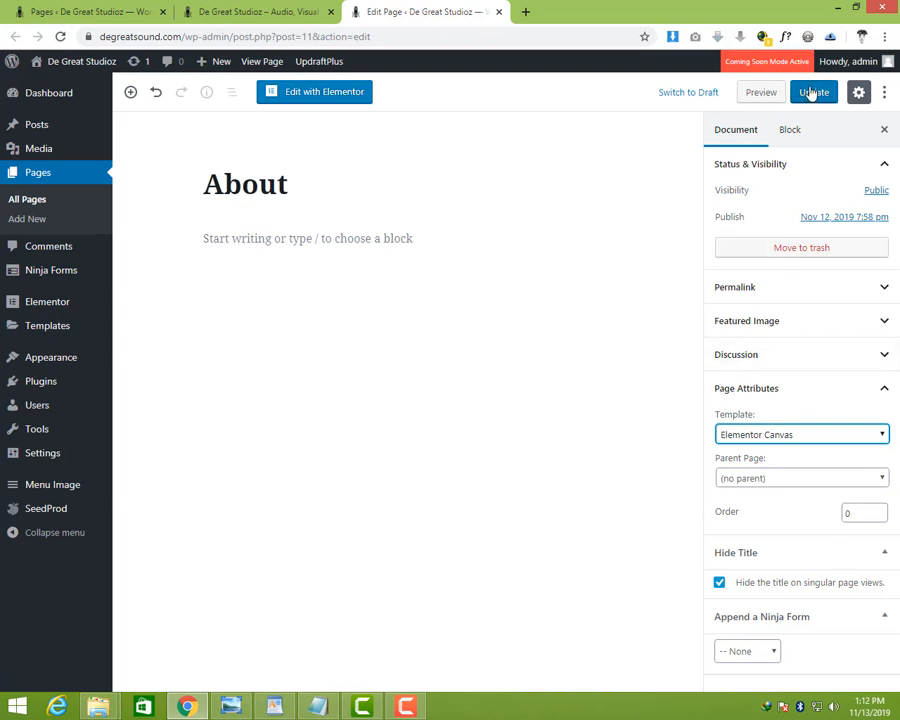
- Update the About page and open it in the Elementor editor
left_click(812, 92)
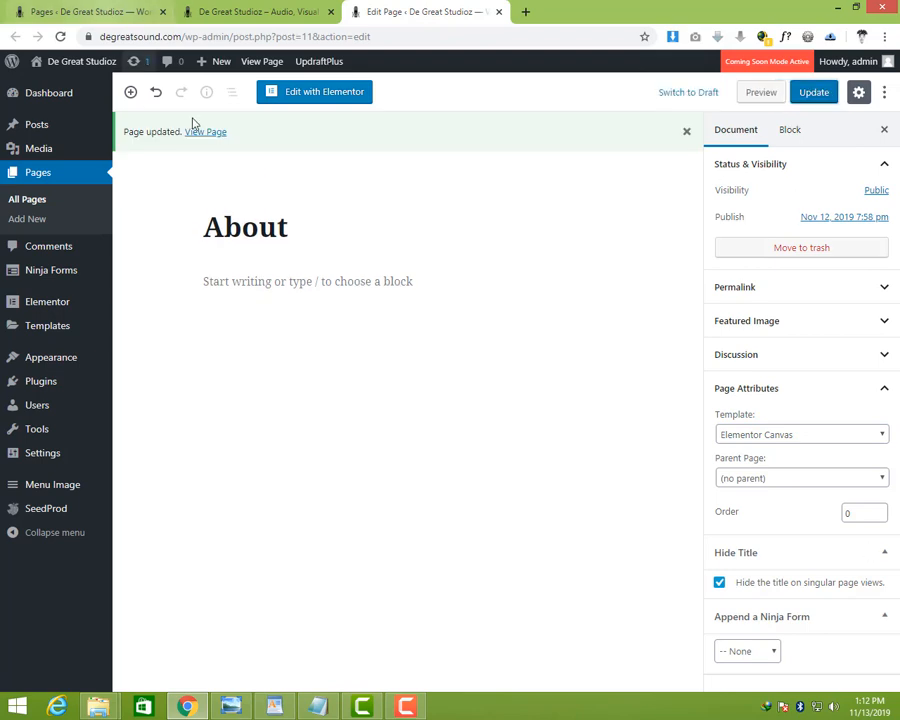
left_click(304, 97)
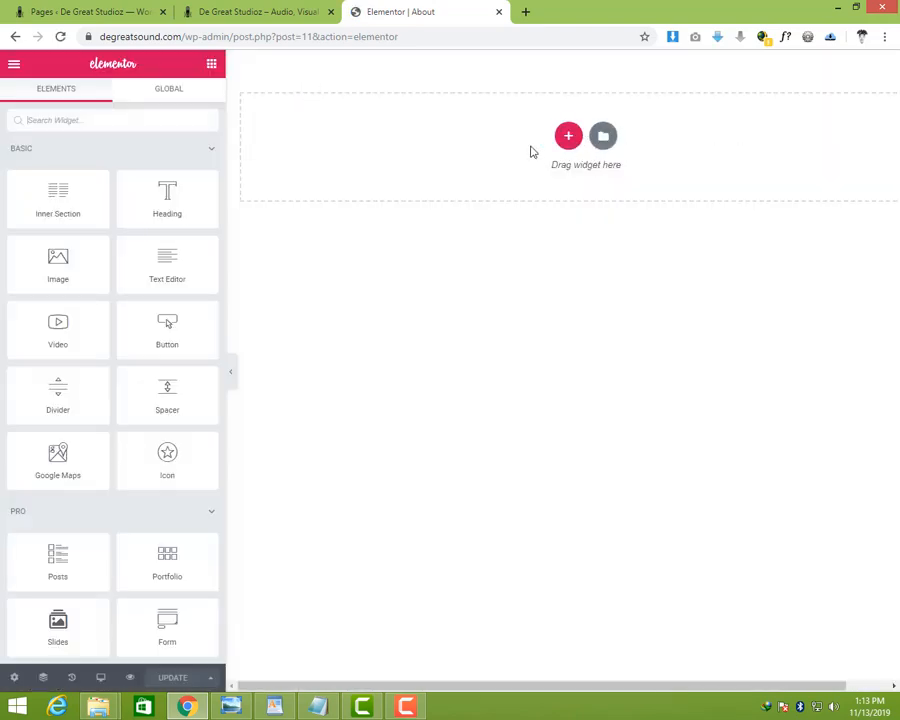
- Insert the saved "Header" template into the empty About page, importing its document settings
left_click(603, 136)
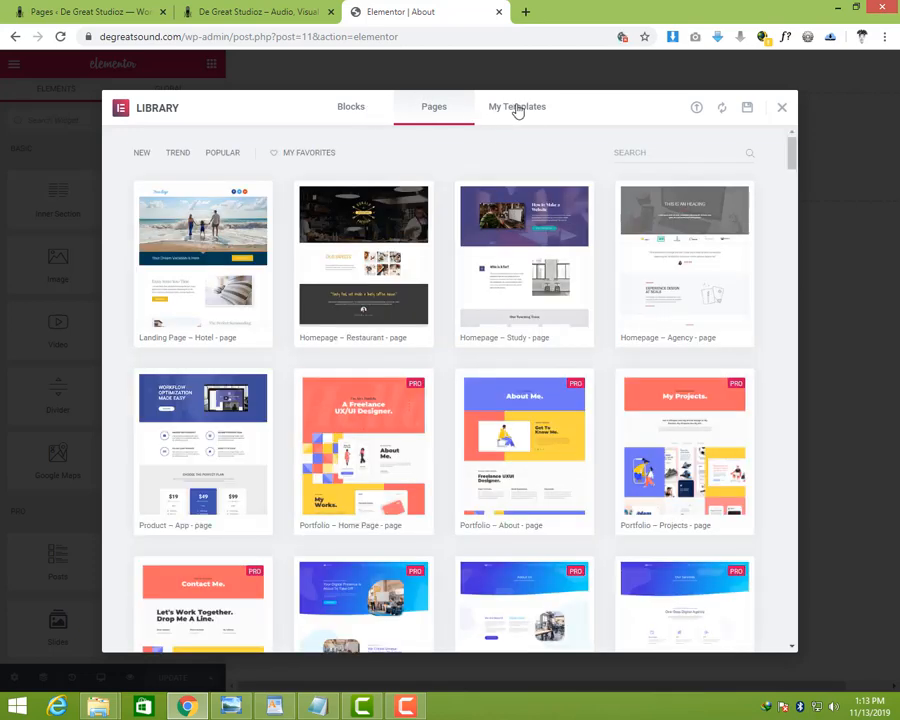
left_click(518, 111)
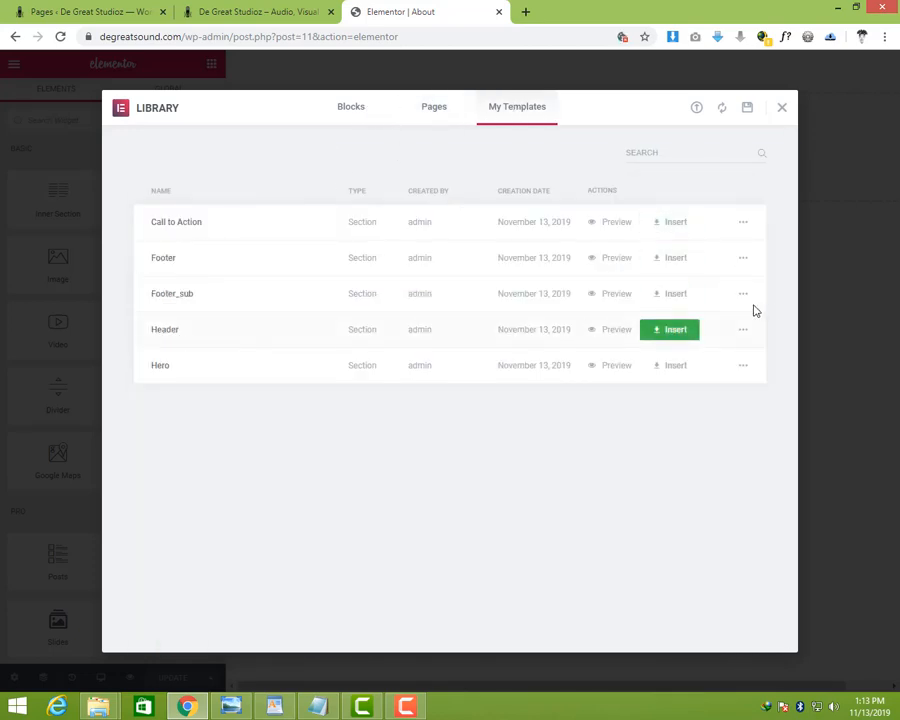
left_click(685, 333)
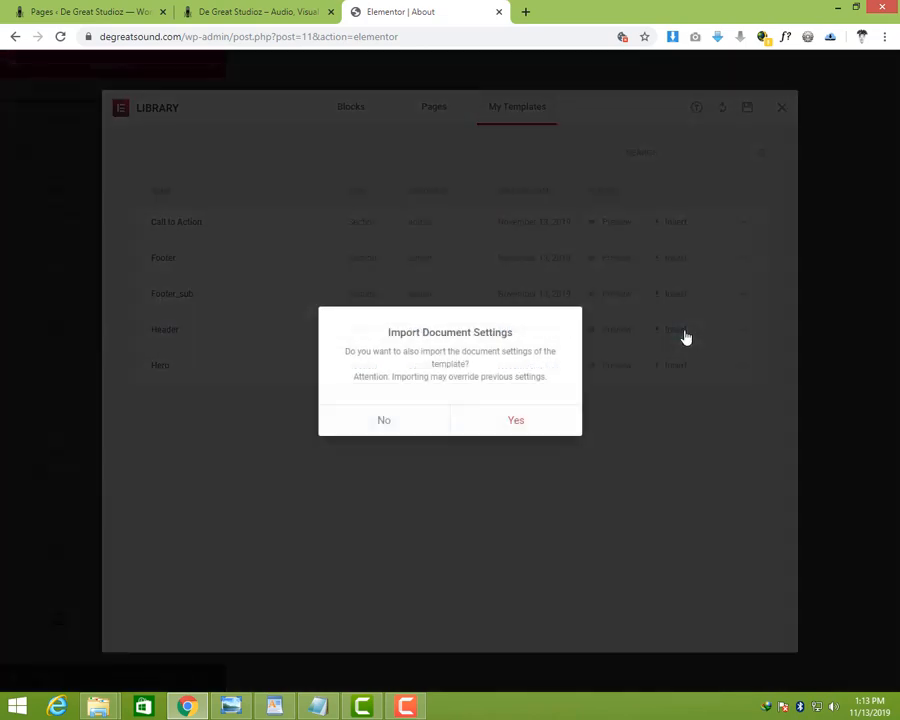
left_click(513, 424)
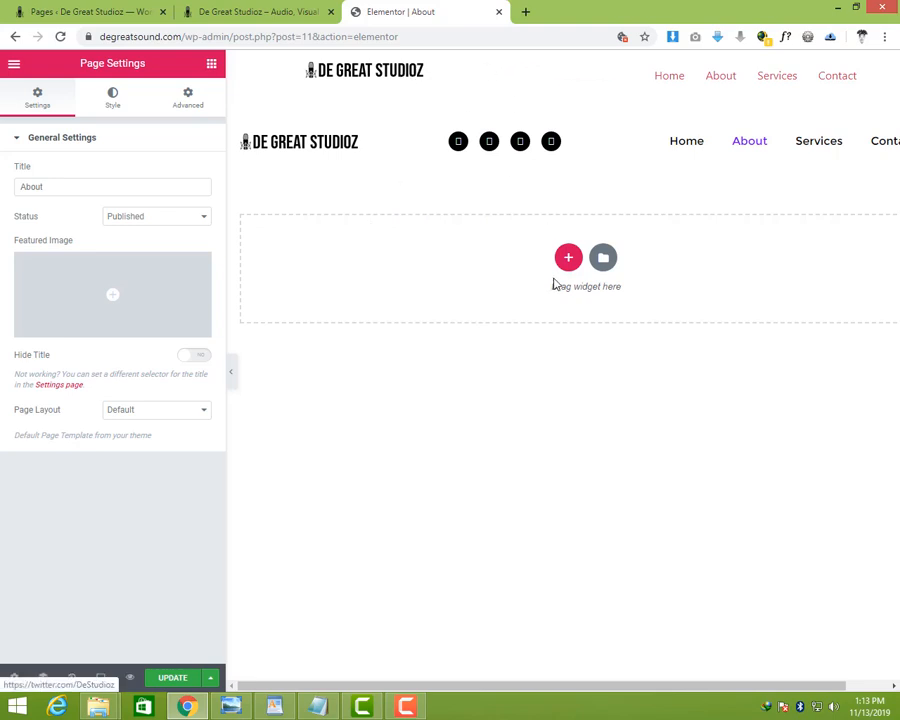
- Insert the saved "Call to Action" template below the header, importing its document settings
left_click(603, 260)
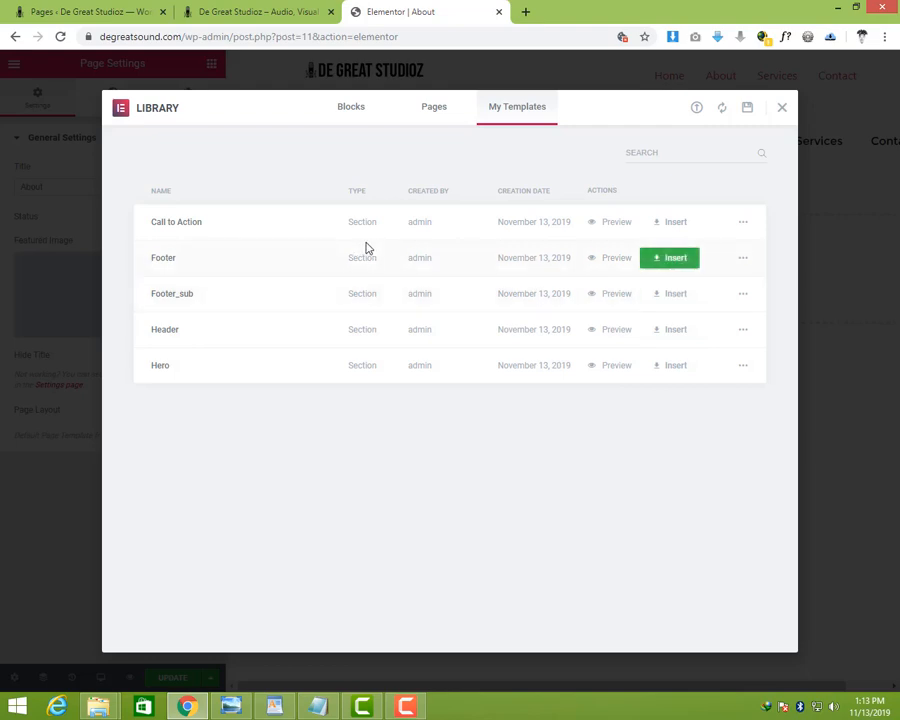
left_click(676, 224)
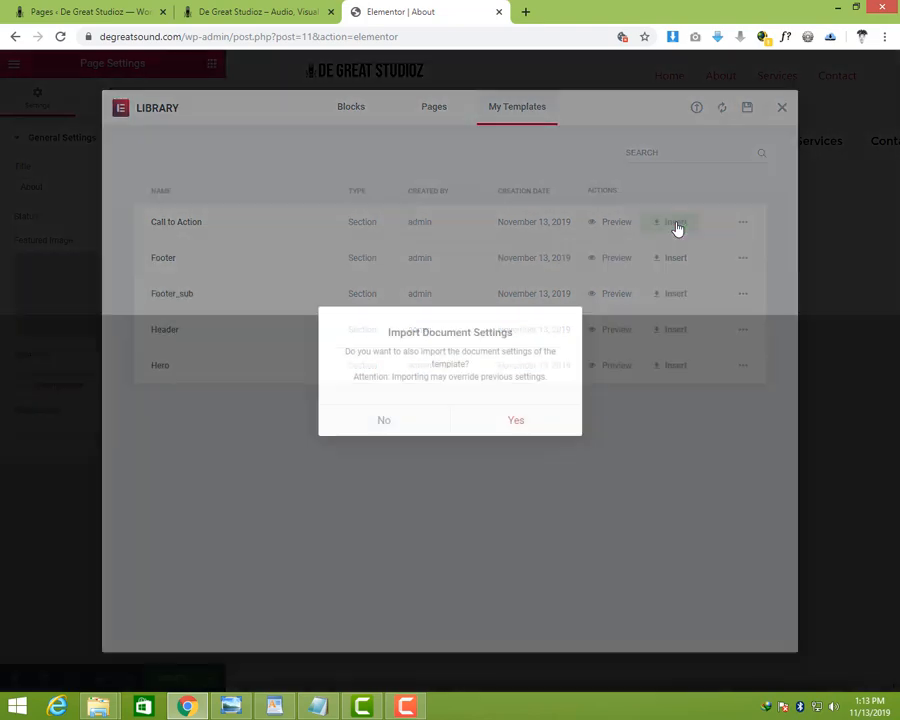
left_click(508, 418)
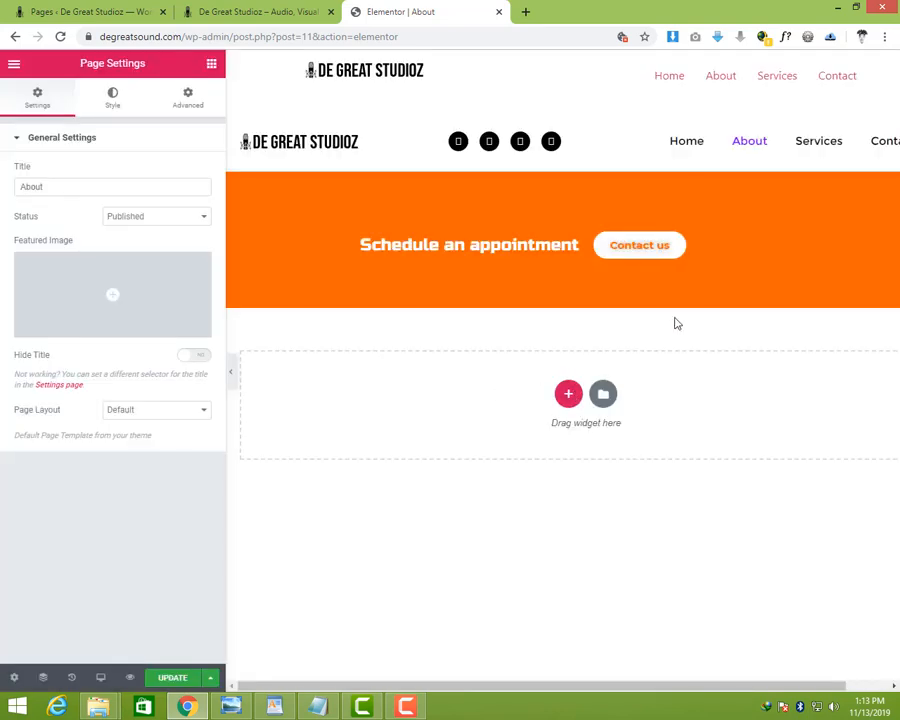
- Insert the saved "Footer" and "Footer_sub" templates below the call to action, importing the document settings of both
left_click(602, 394)
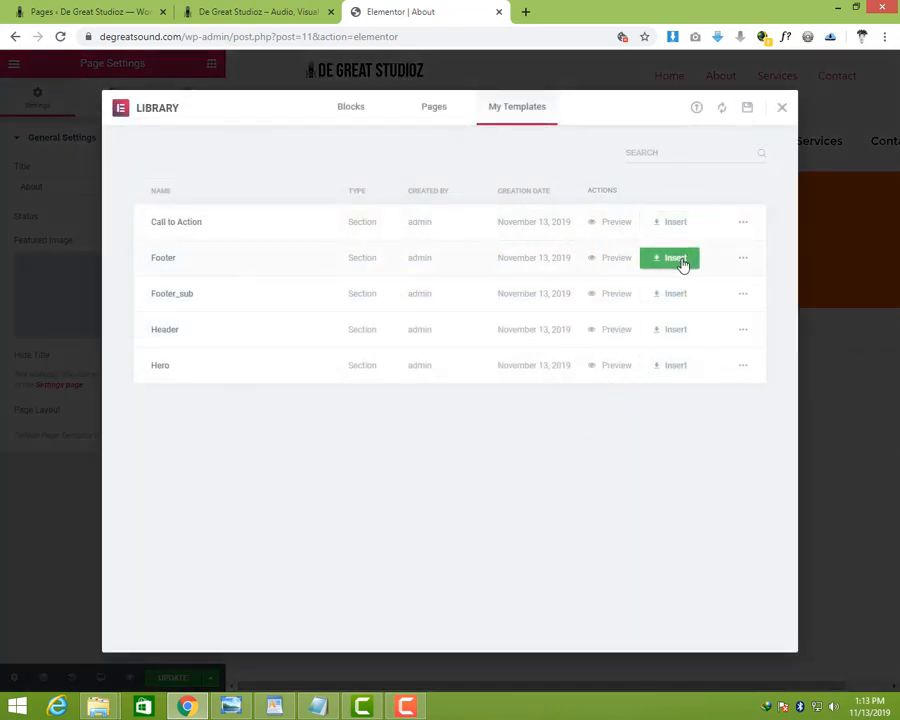
left_click(680, 263)
left_click(518, 414)
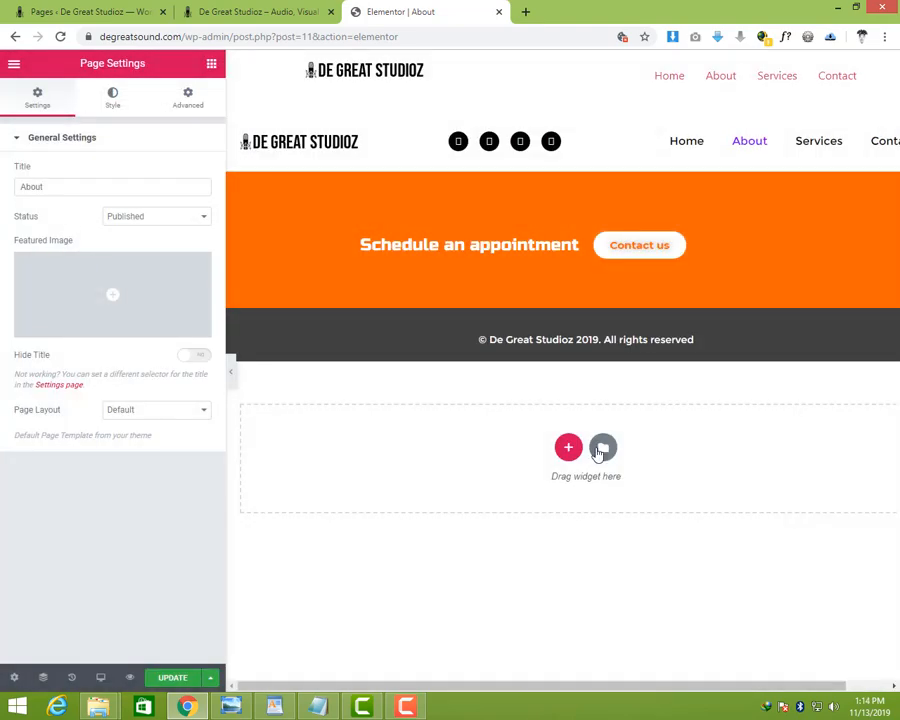
left_click(600, 450)
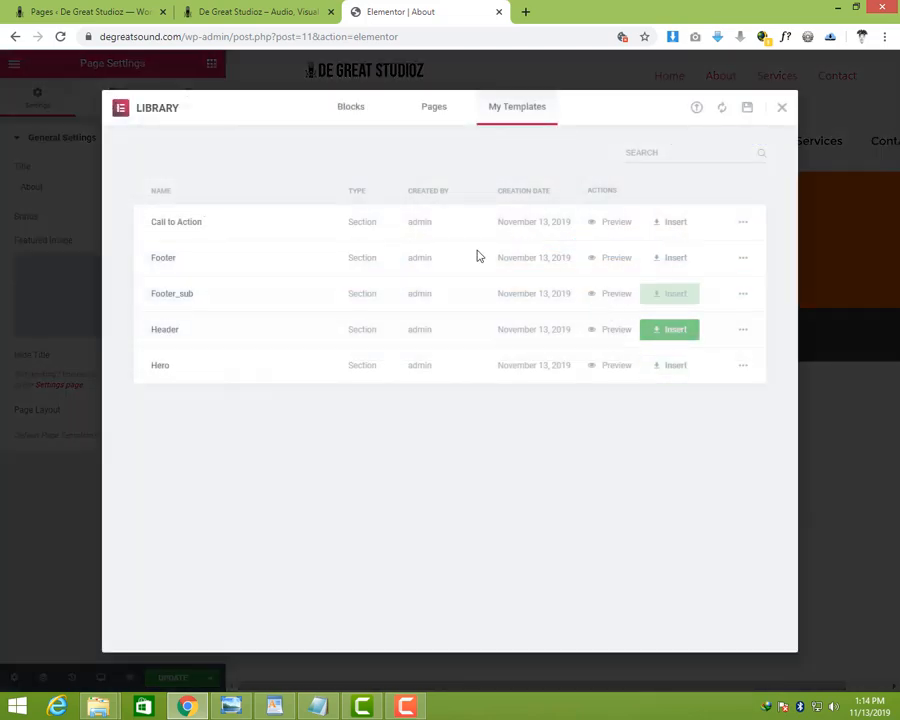
left_click(680, 296)
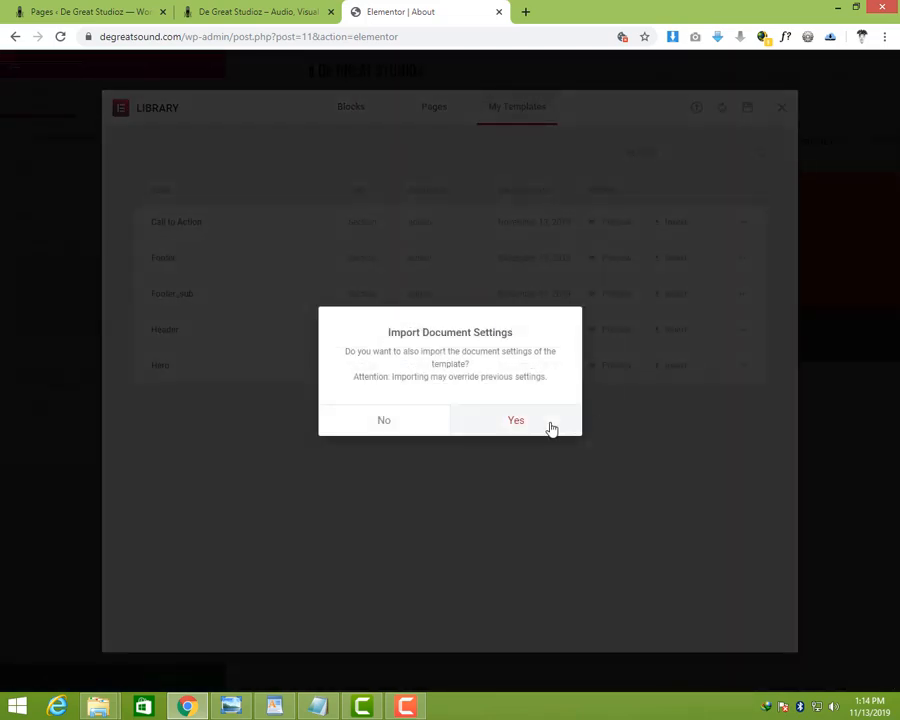
left_click(548, 424)
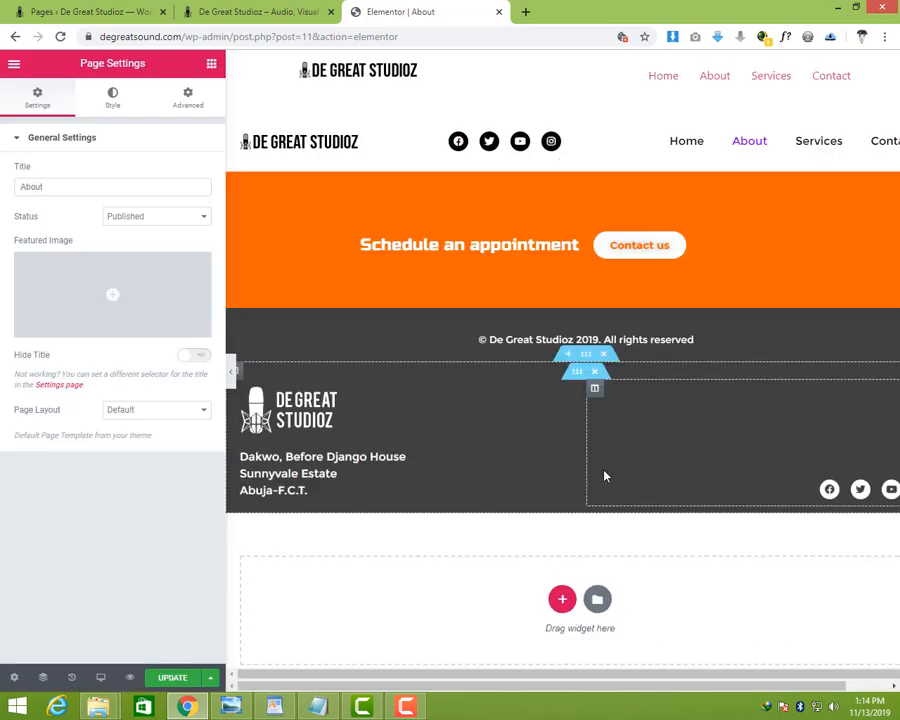
- Insert the saved "Hero" template with its document settings, and move its section up between the header and the call to action
left_click(597, 599)
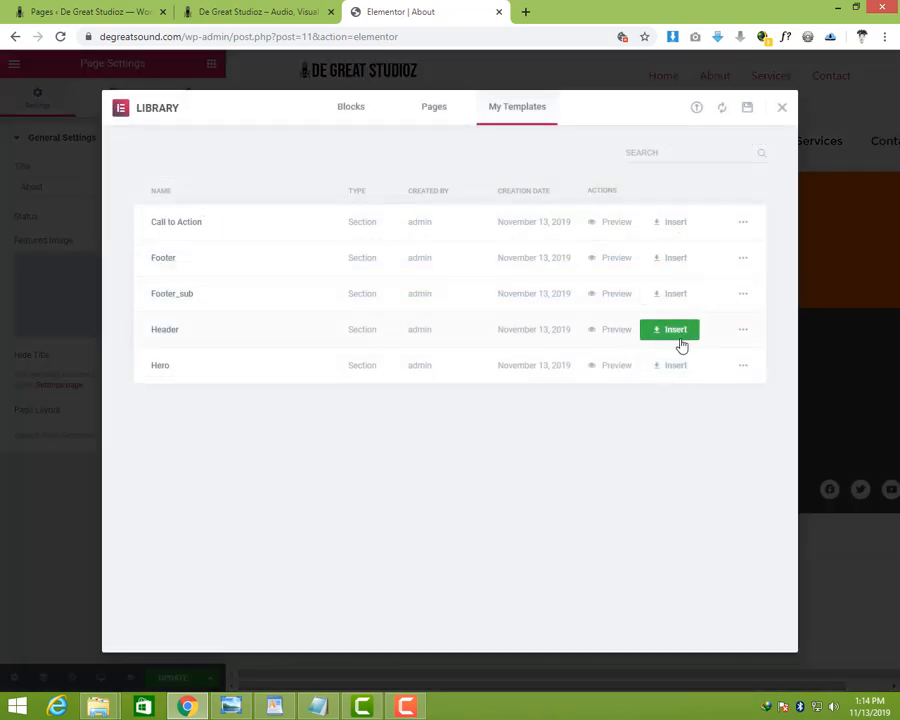
left_click(672, 365)
left_click(496, 417)
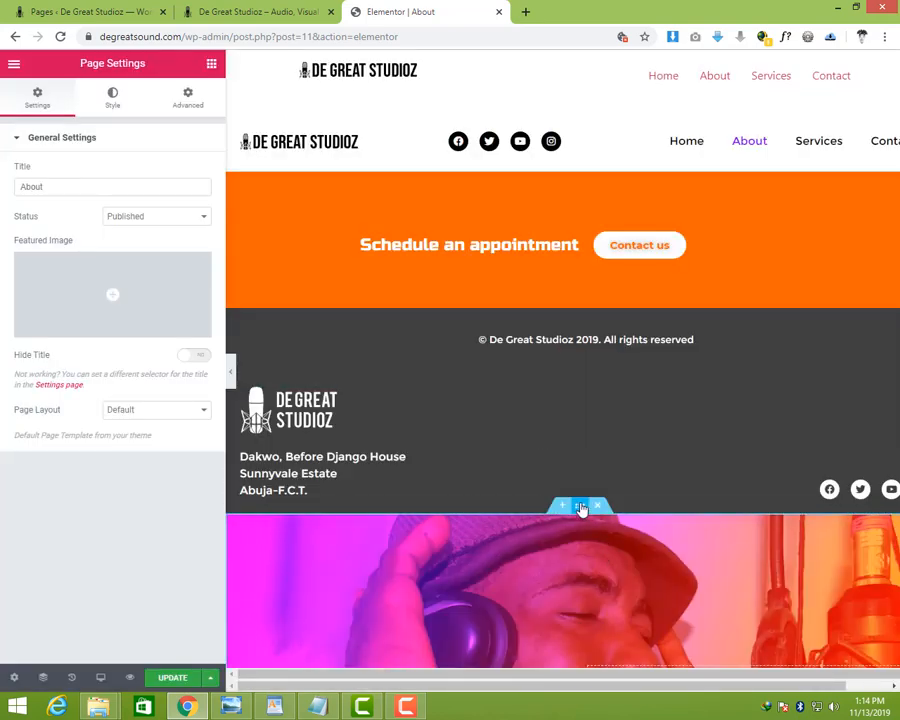
left_click_drag(581, 507, 560, 165)
- Move the copyright section below the dark section with the logo, address and social icons
scroll(588, 400, "down", 3)
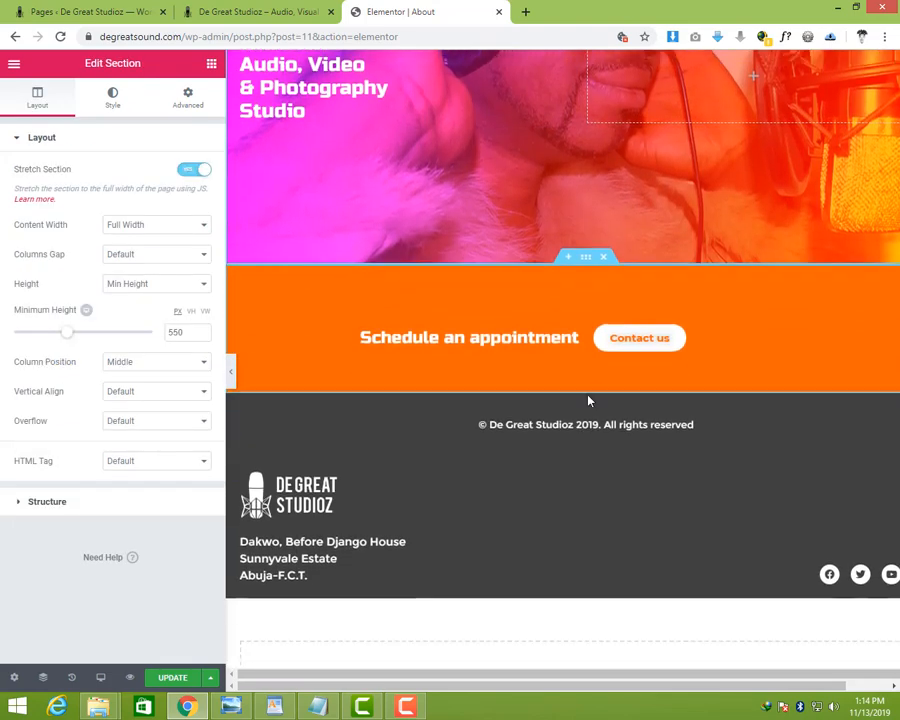
scroll(588, 400, "down", 1)
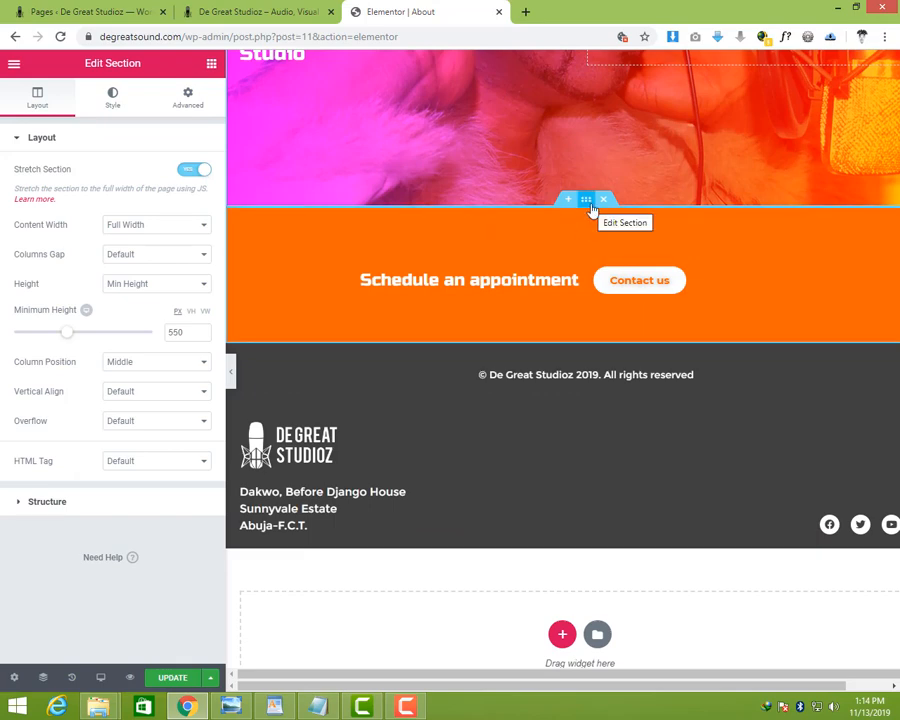
scroll(610, 390, "down", 1)
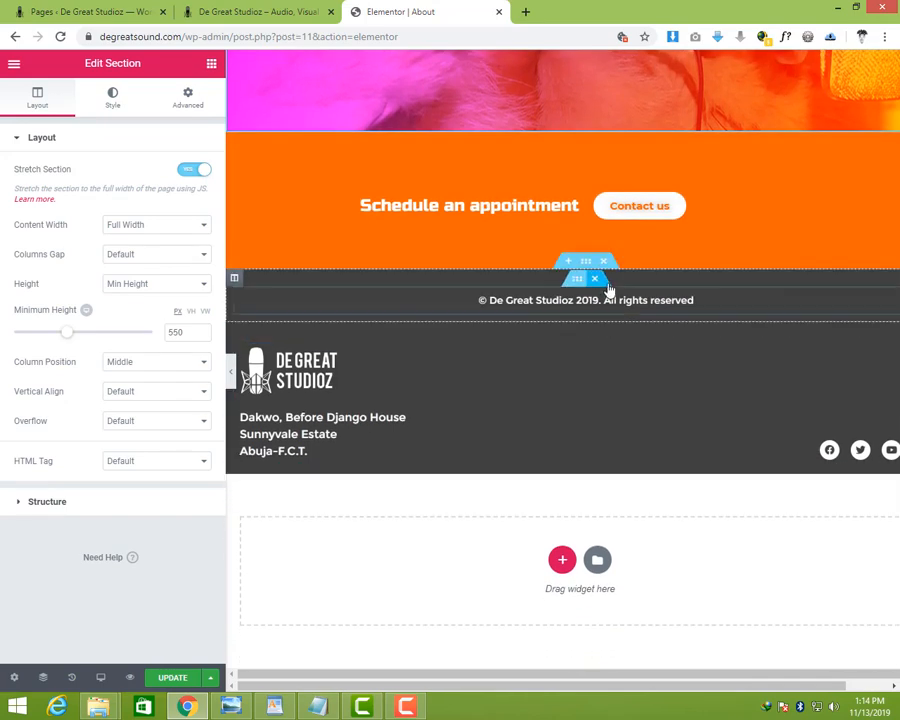
left_click_drag(580, 293, 590, 445)
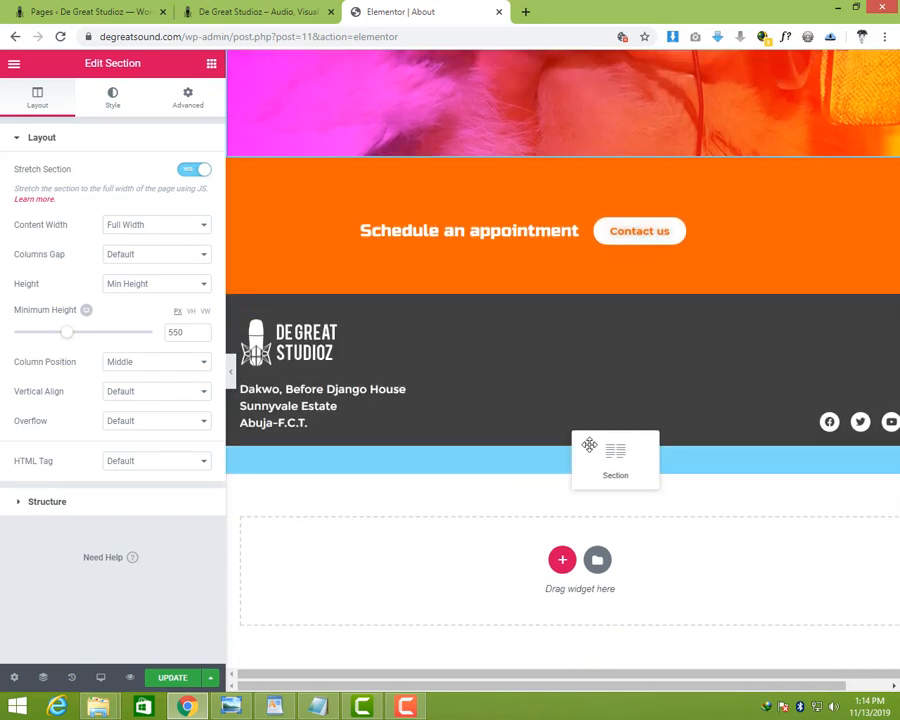
left_click_drag(602, 394, 603, 368)
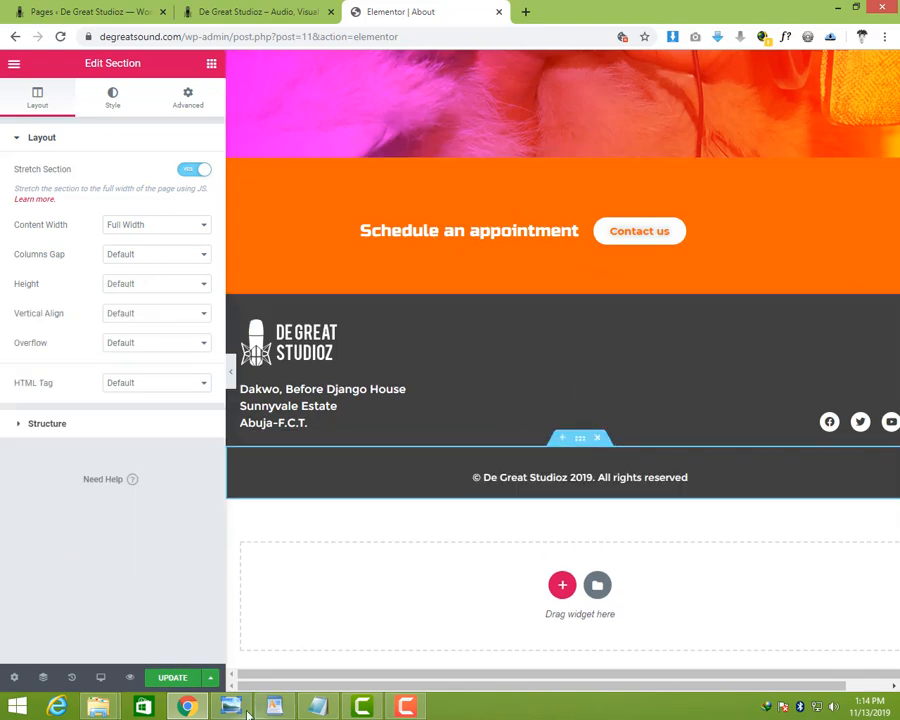
- Switch to File Explorer and open the "DeGreatStudioz – About" image from the Website mockup folder inside DEGREATSOUND
mouse_move(98, 707)
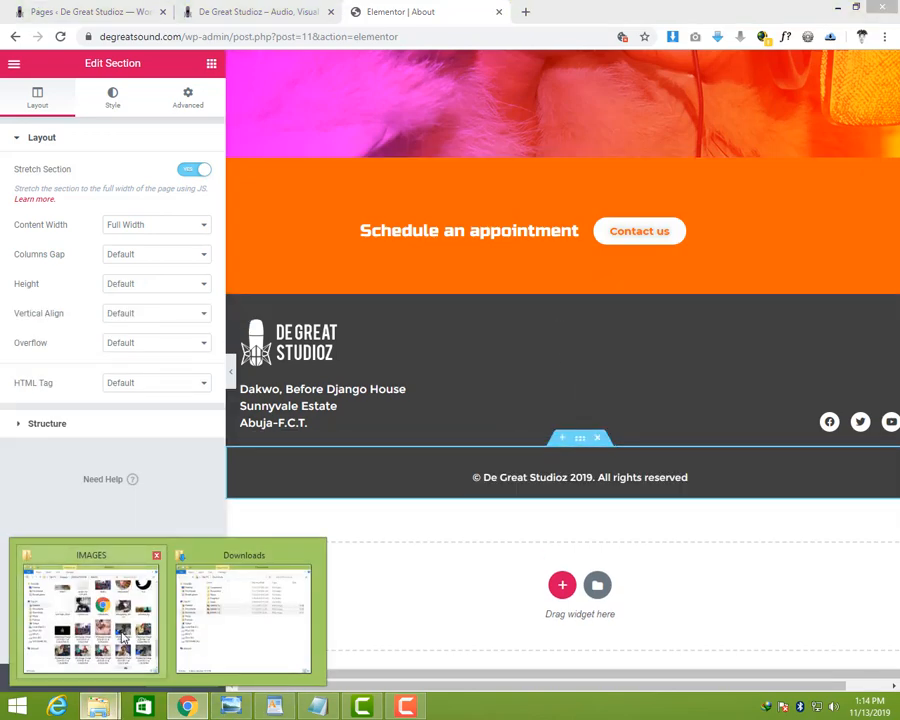
left_click(132, 658)
left_click(410, 179)
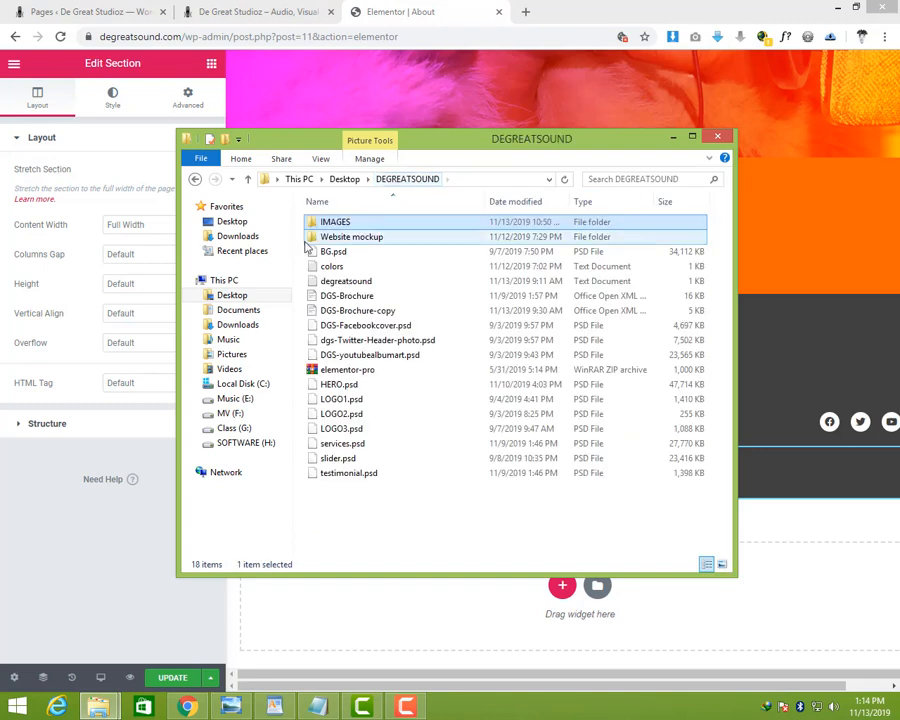
double_click(347, 238)
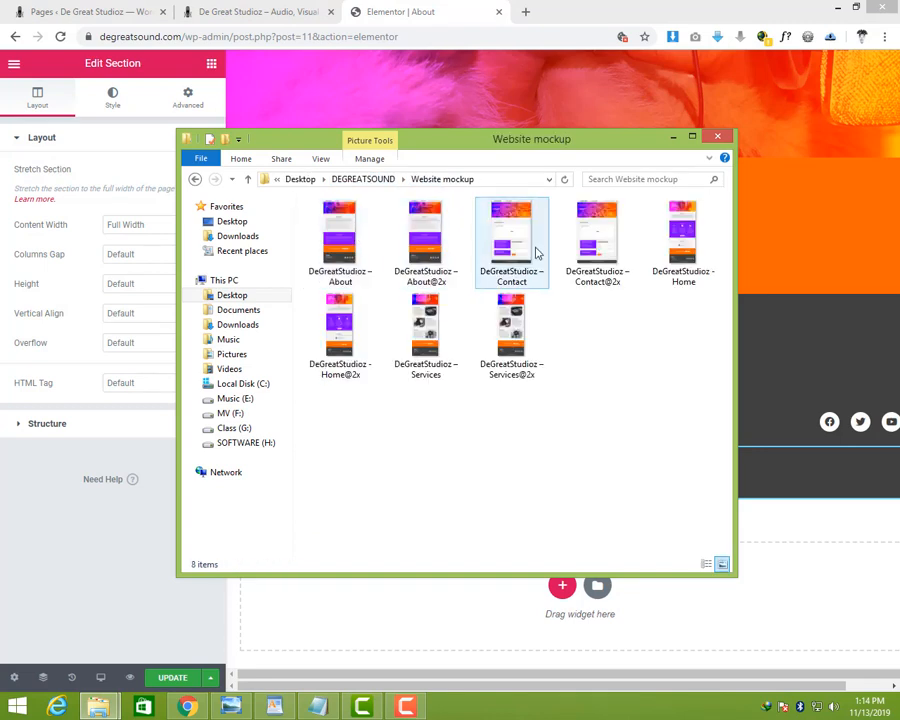
double_click(340, 238)
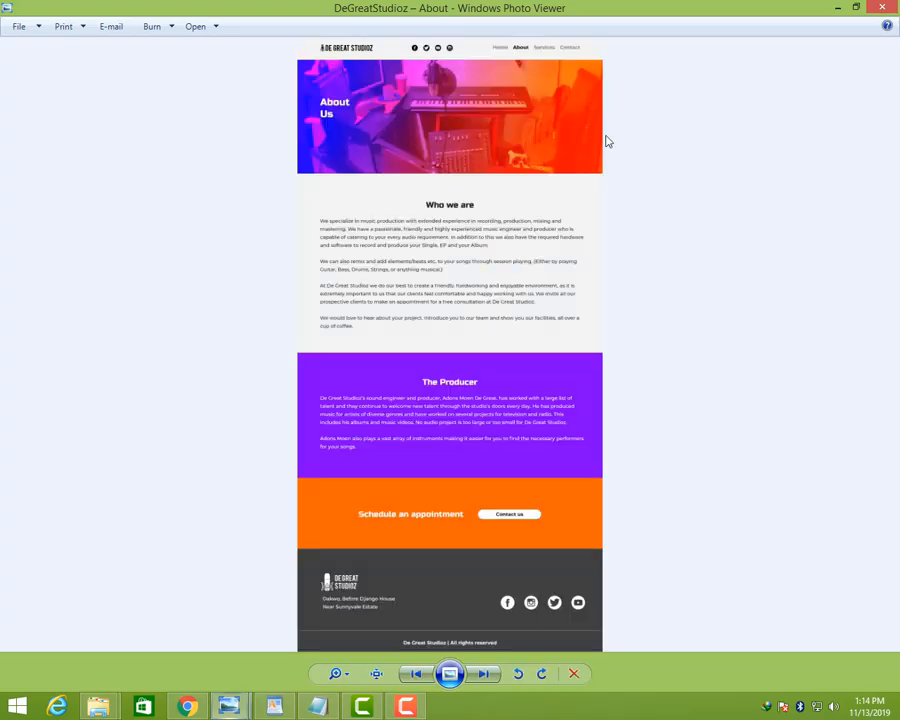
- Examine the About mockup's hero, text sections and call to action, and return to the About page in the Elementor editor
scroll(447, 146, "up", 3)
scroll(445, 138, "down", 1)
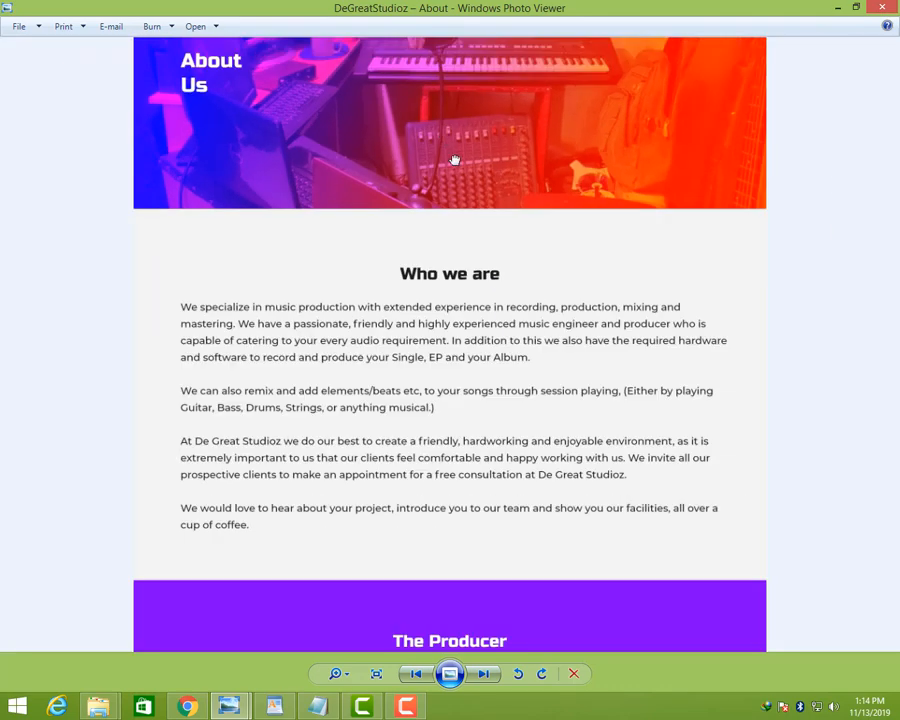
left_click_drag(454, 160, 466, 317)
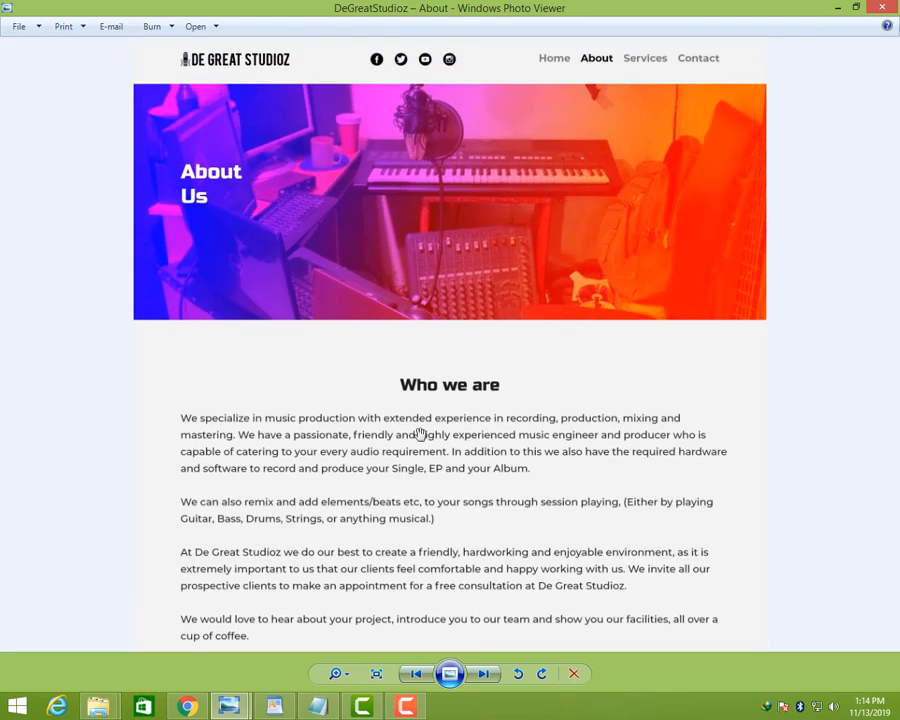
left_click_drag(420, 434, 460, 166)
left_click_drag(464, 389, 456, 185)
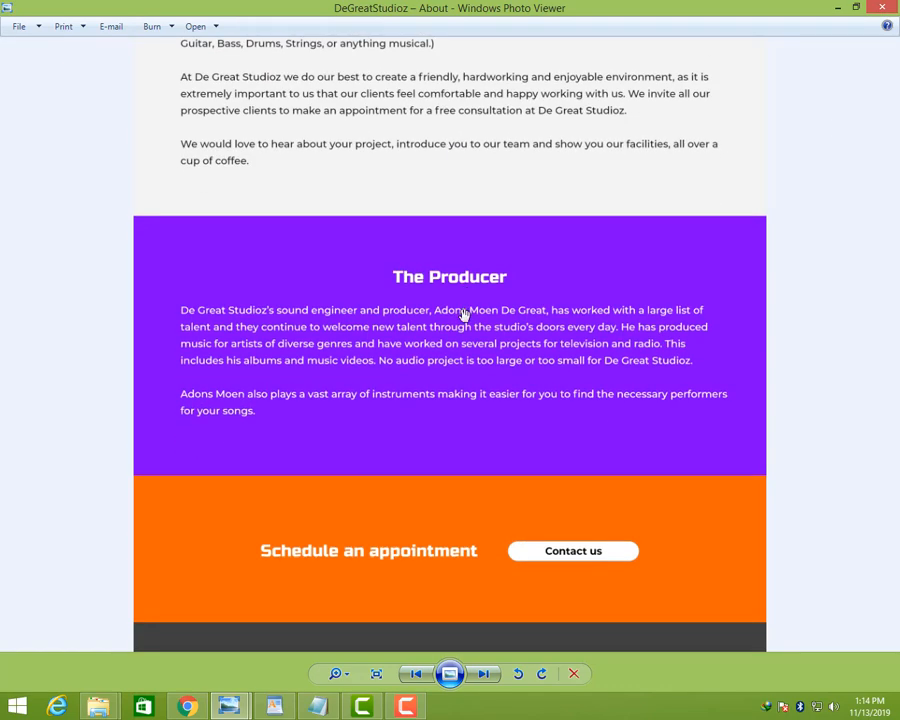
left_click_drag(463, 314, 463, 177)
left_click_drag(450, 249, 492, 222)
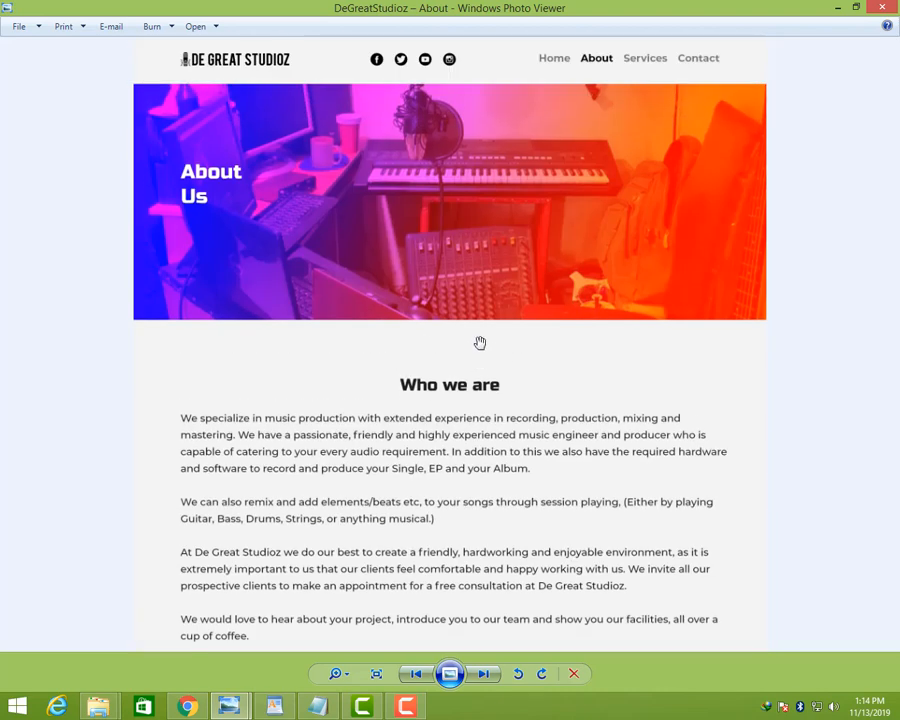
left_click(837, 9)
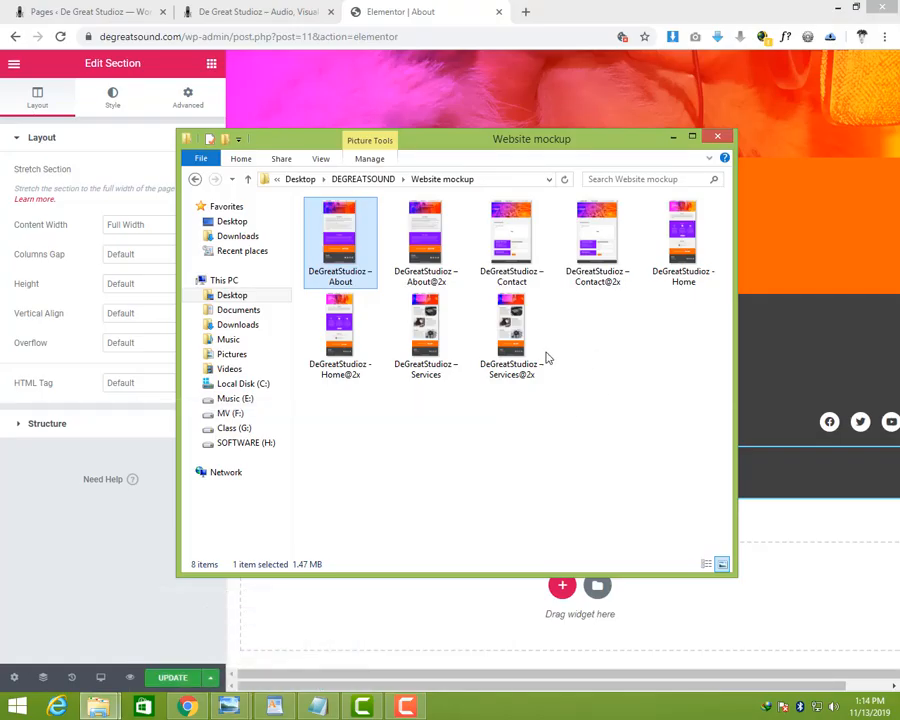
left_click(568, 14)
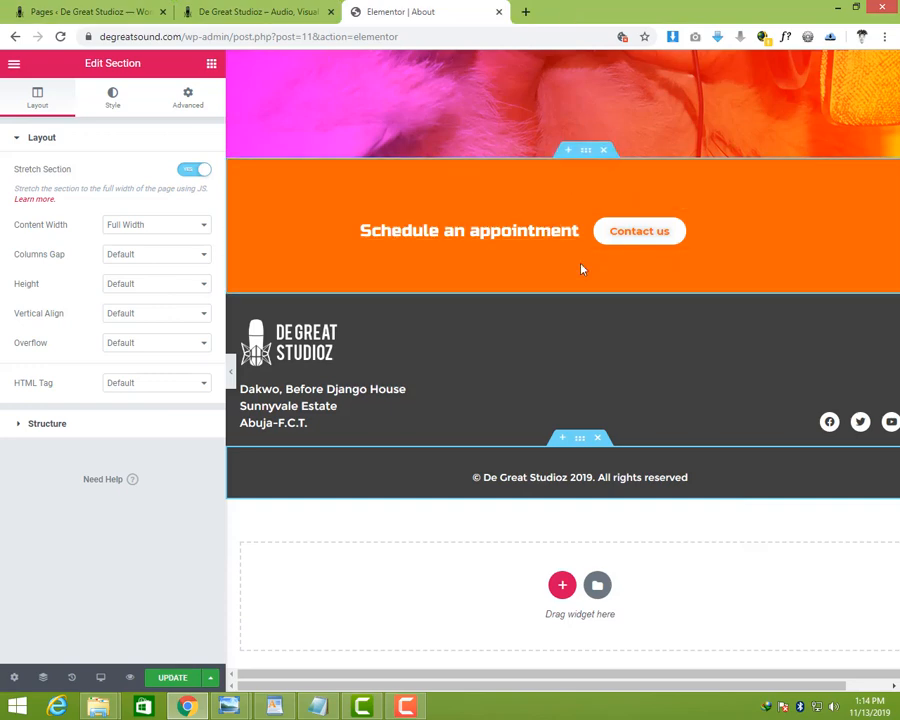
- Look over the About page's sections, switch to Windows Photo Viewer, and close the "DeGreatStudioz - Home" mockup image
scroll(580, 268, "up", 4)
scroll(580, 268, "up", 1)
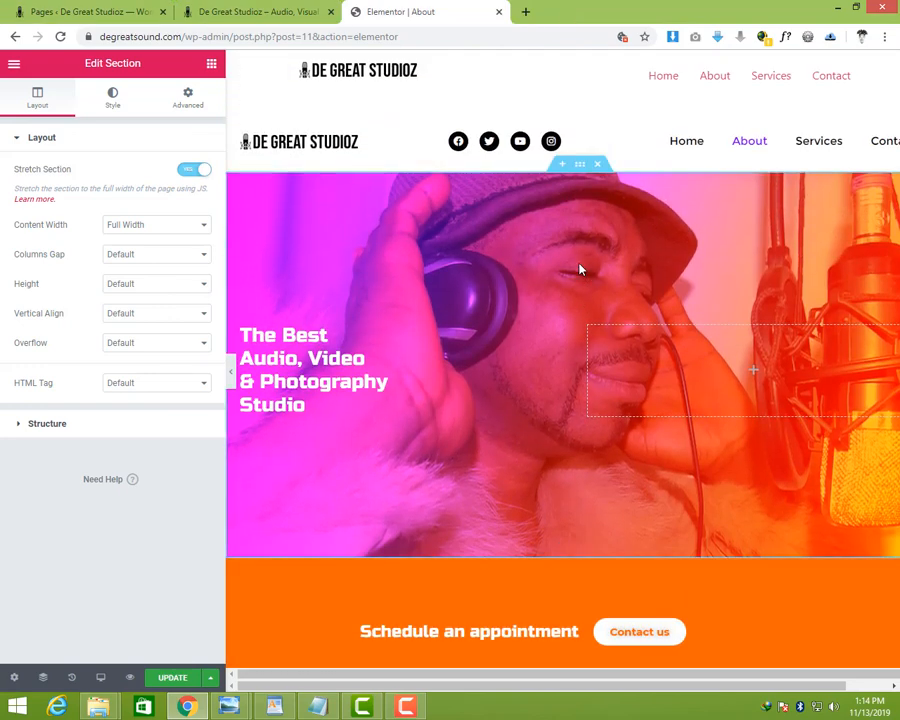
scroll(580, 268, "down", 5)
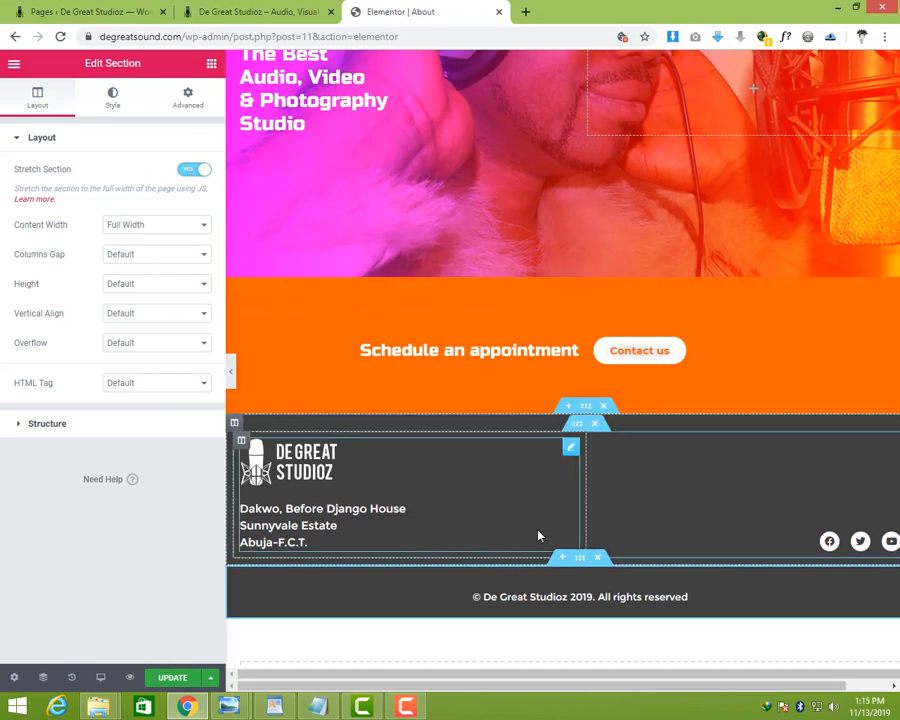
scroll(538, 537, "down", 3)
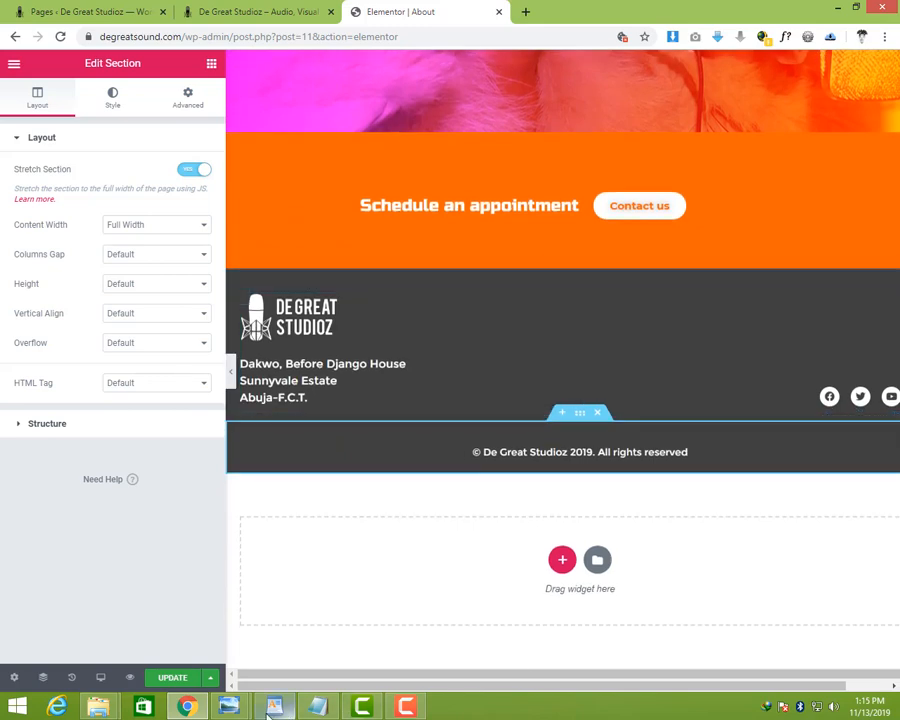
mouse_move(228, 706)
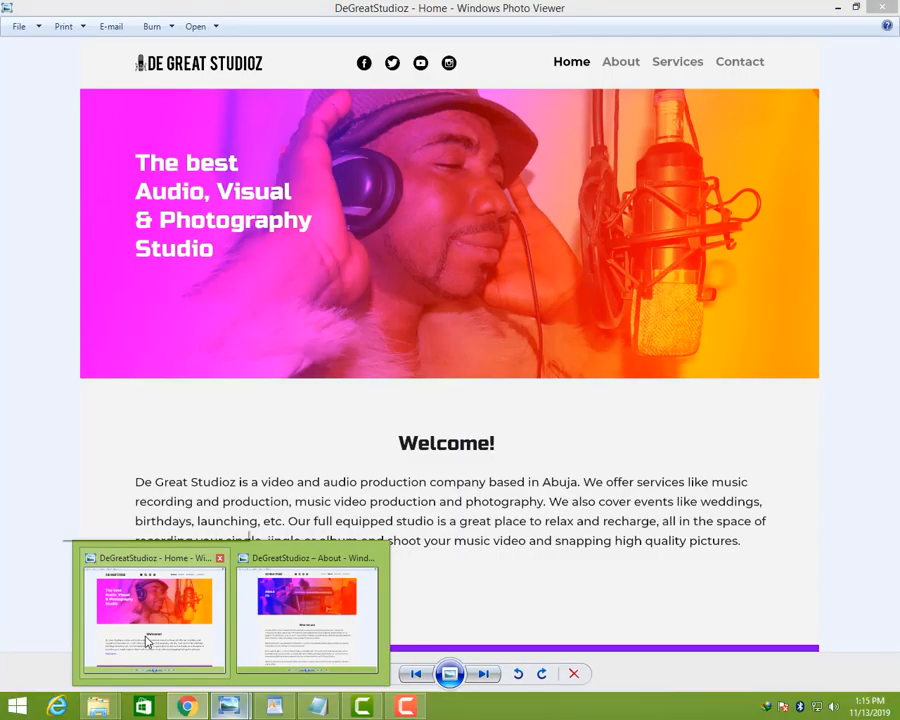
left_click(147, 640)
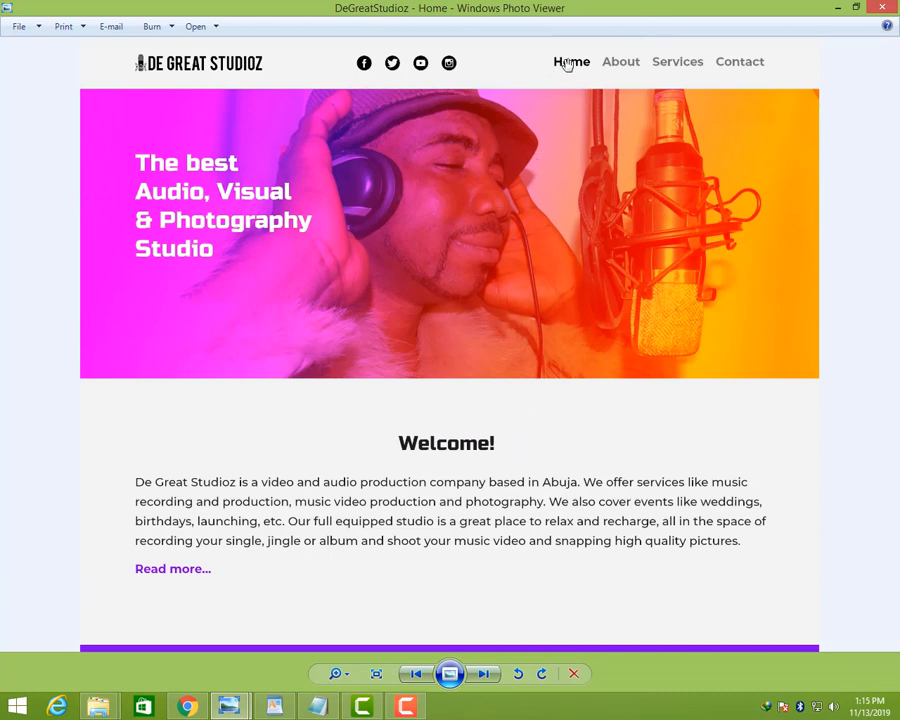
left_click(885, 8)
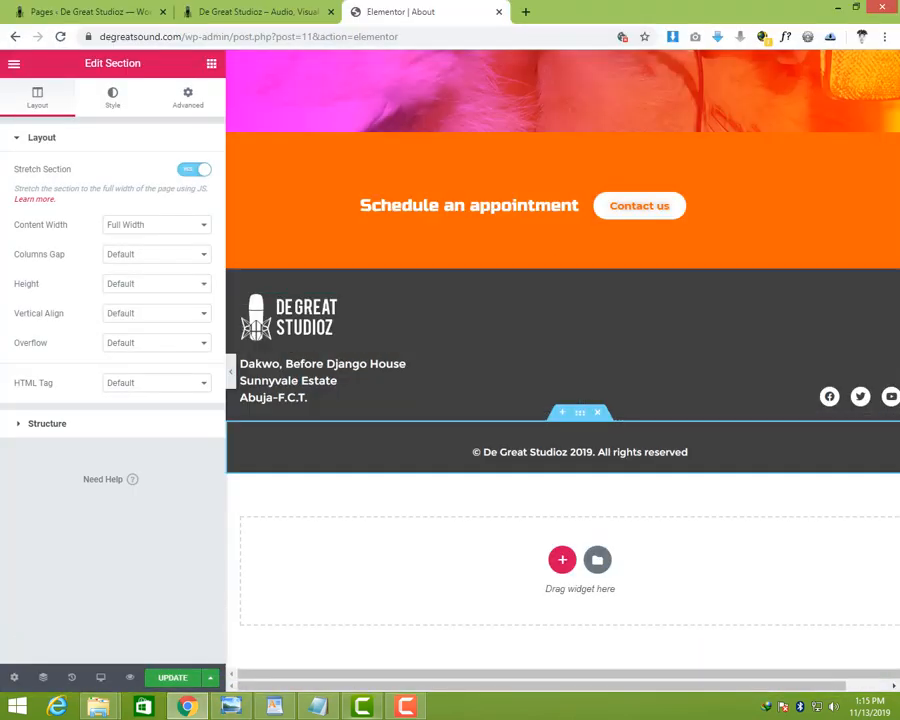
- Examine the hero and "Who we are" text of the "DeGreatStudioz – About" mockup, and return to the Elementor editor in Chrome
left_click(275, 706)
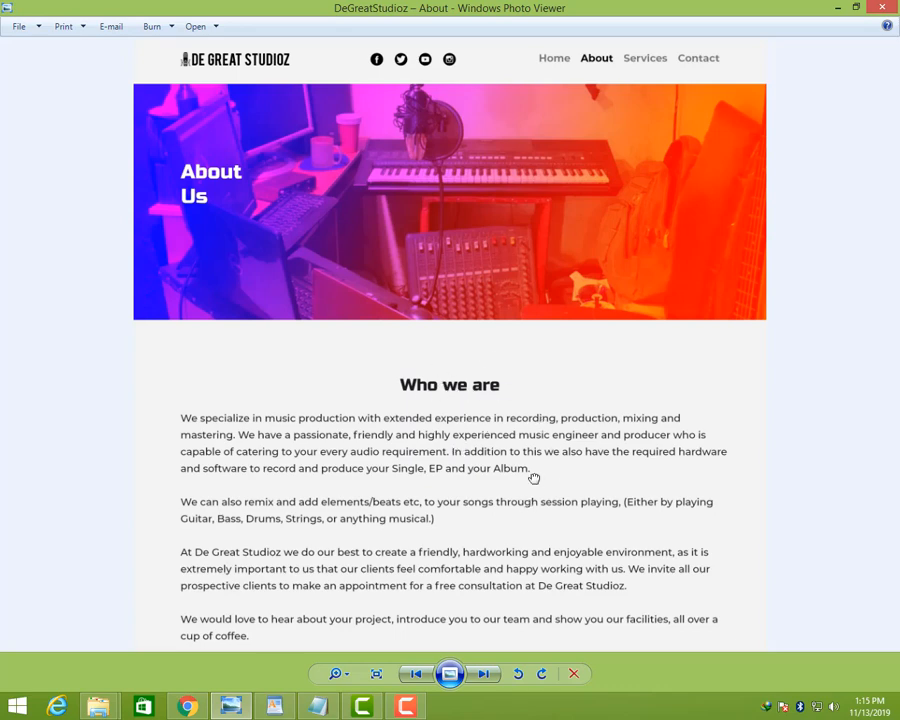
left_click_drag(534, 479, 478, 555)
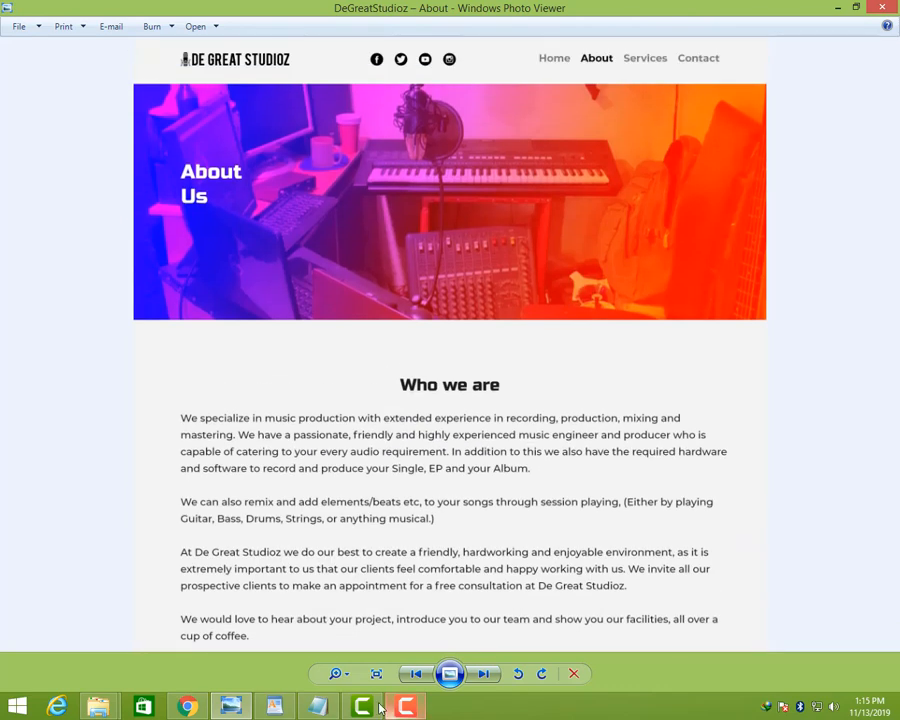
left_click(186, 706)
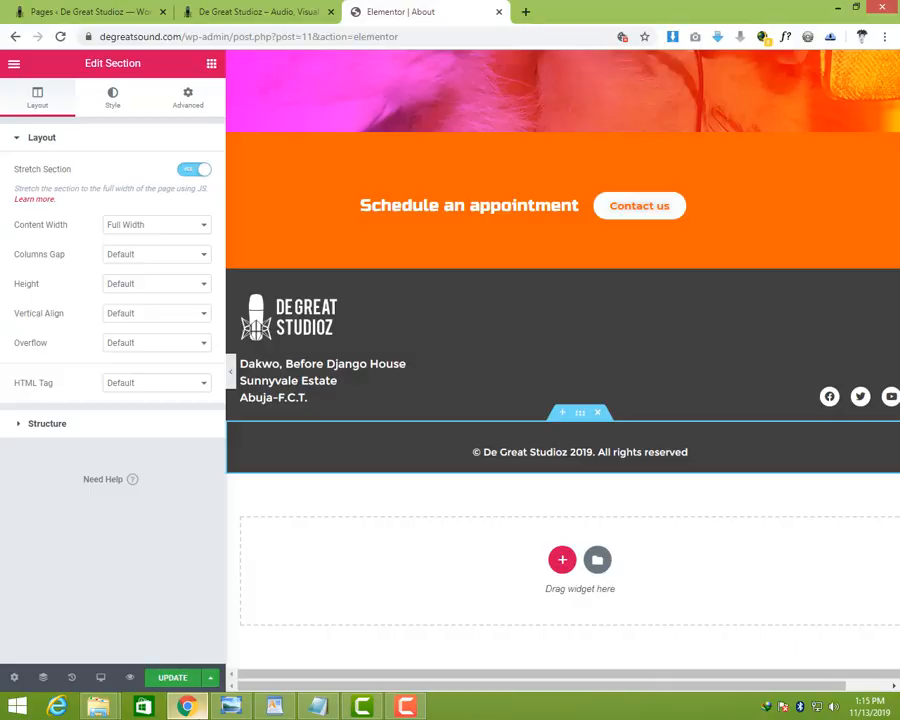
- Replace the hero heading's title with "About <br>us" so it breaks onto two lines
scroll(605, 251, "up", 5)
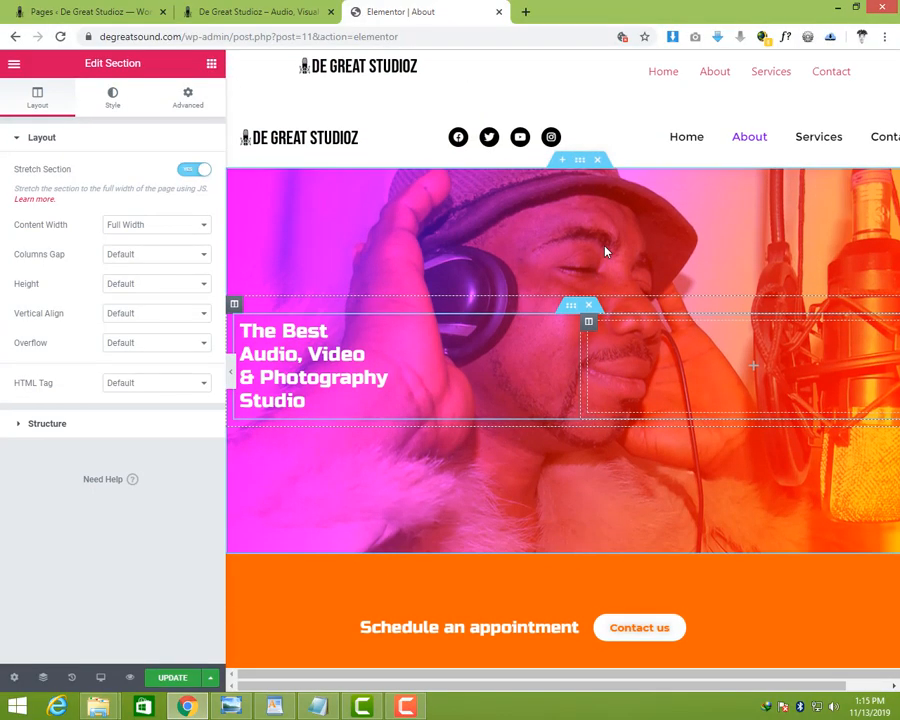
left_click(345, 355)
right_click(345, 352)
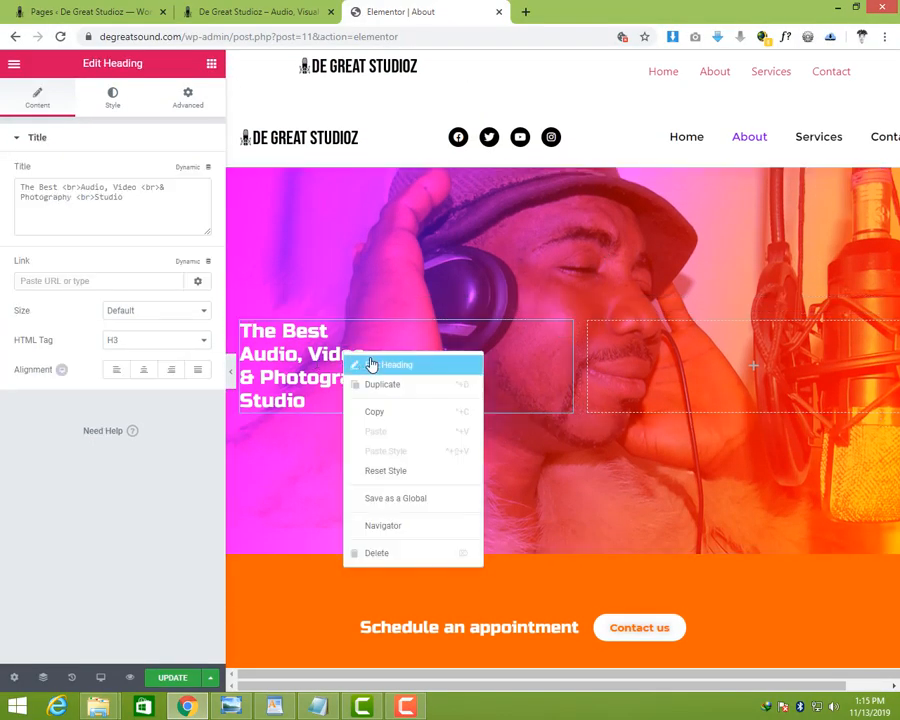
left_click(371, 364)
left_click_drag(122, 204, 3, 183)
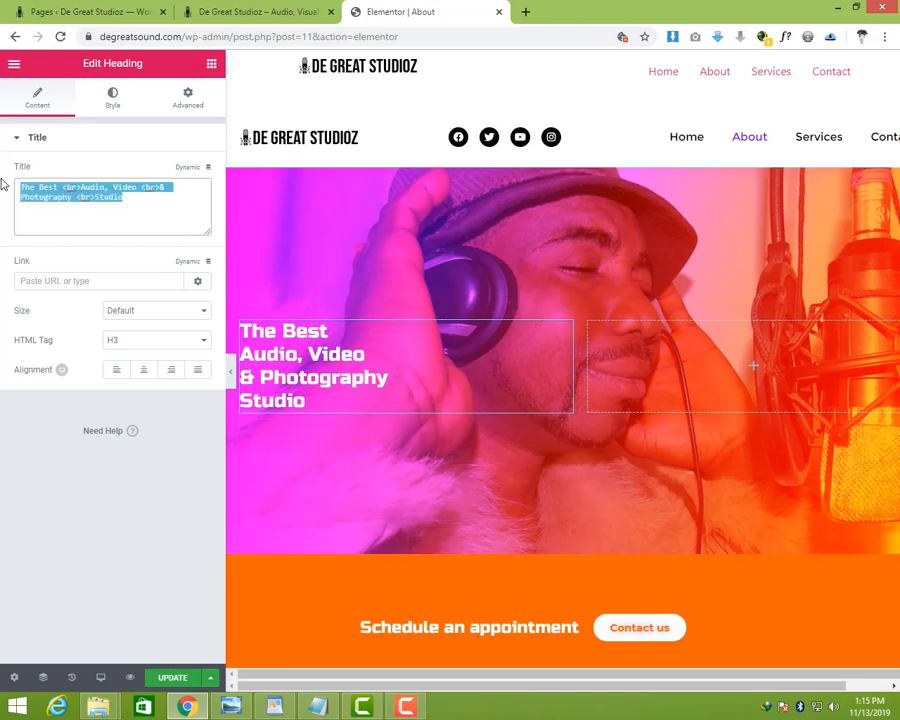
type("A")
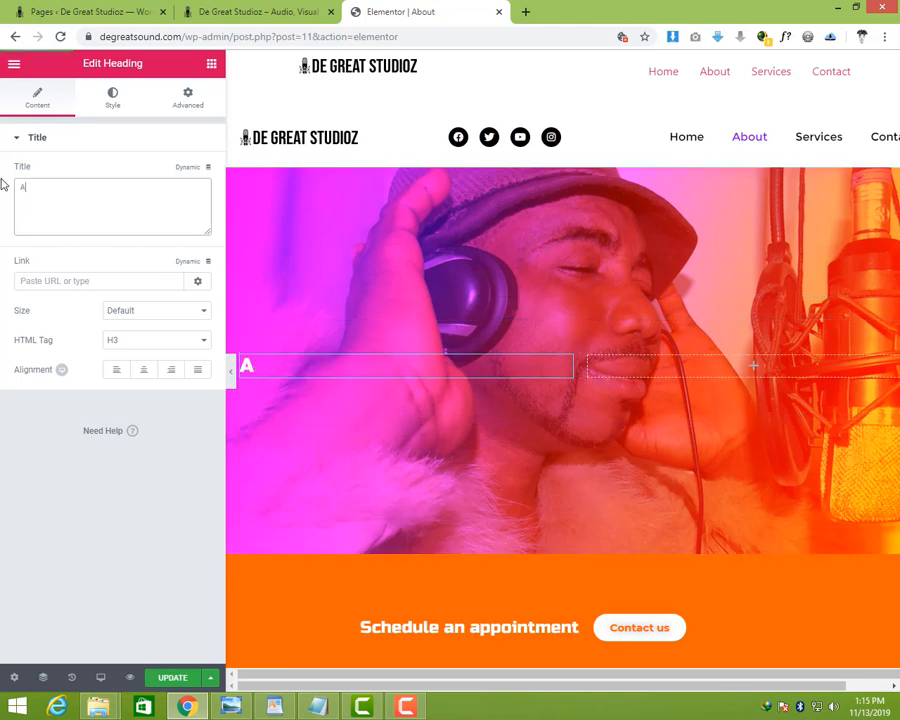
type("bout us")
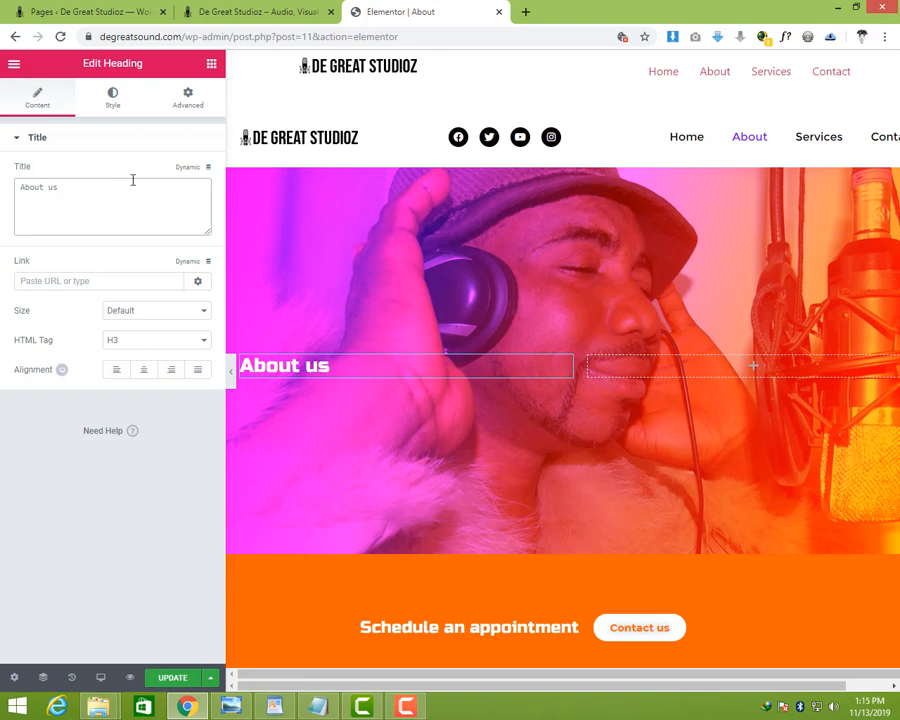
type("<br>")
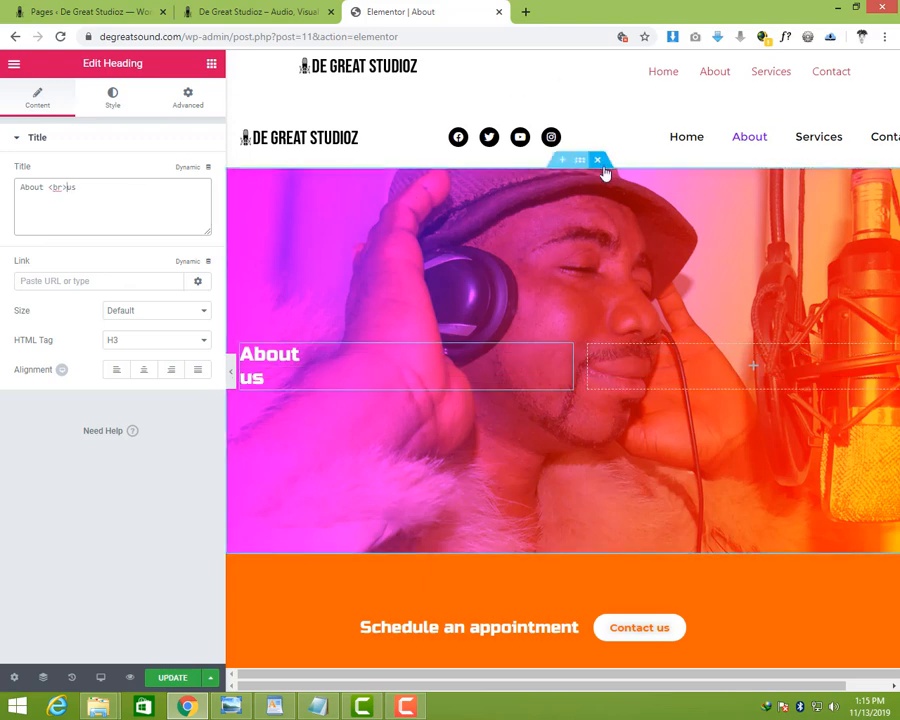
- Upload about_bg from the IMAGES folder and set it as the hero section's background image
right_click(578, 160)
left_click(632, 177)
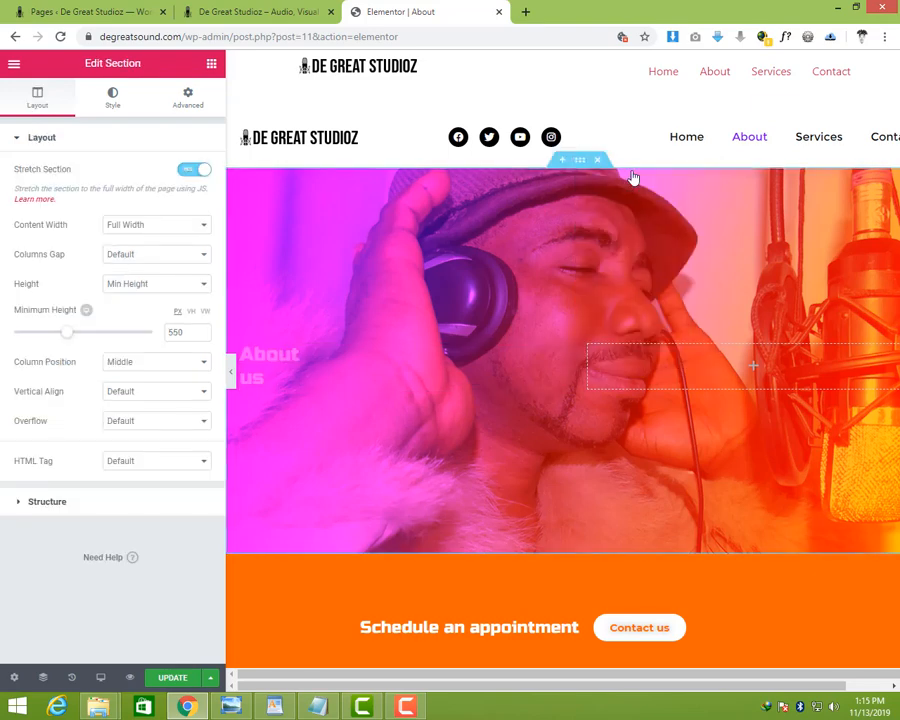
left_click(112, 97)
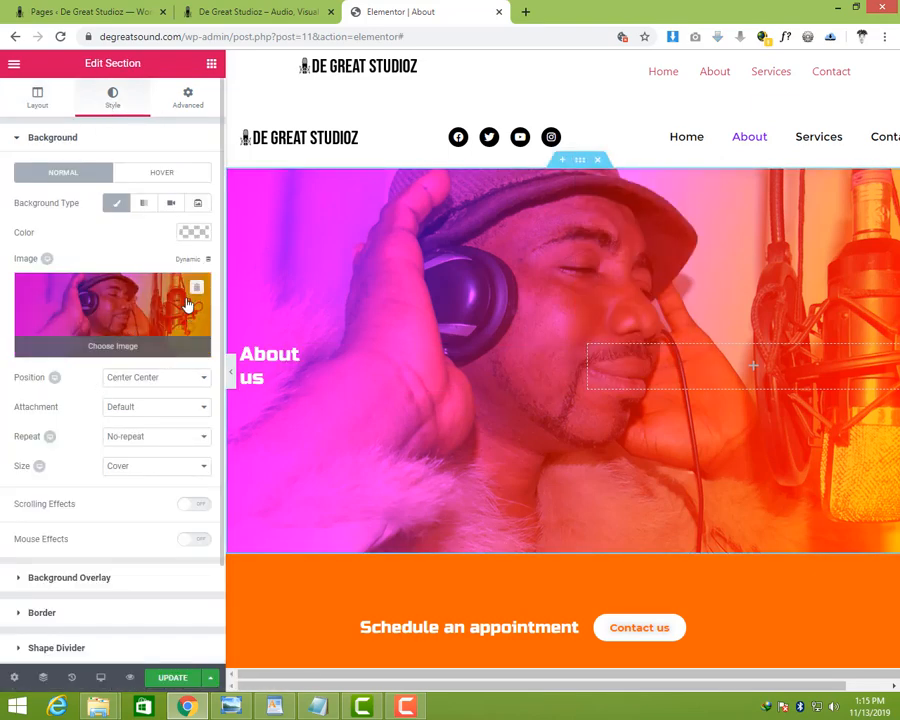
left_click(104, 345)
left_click(57, 119)
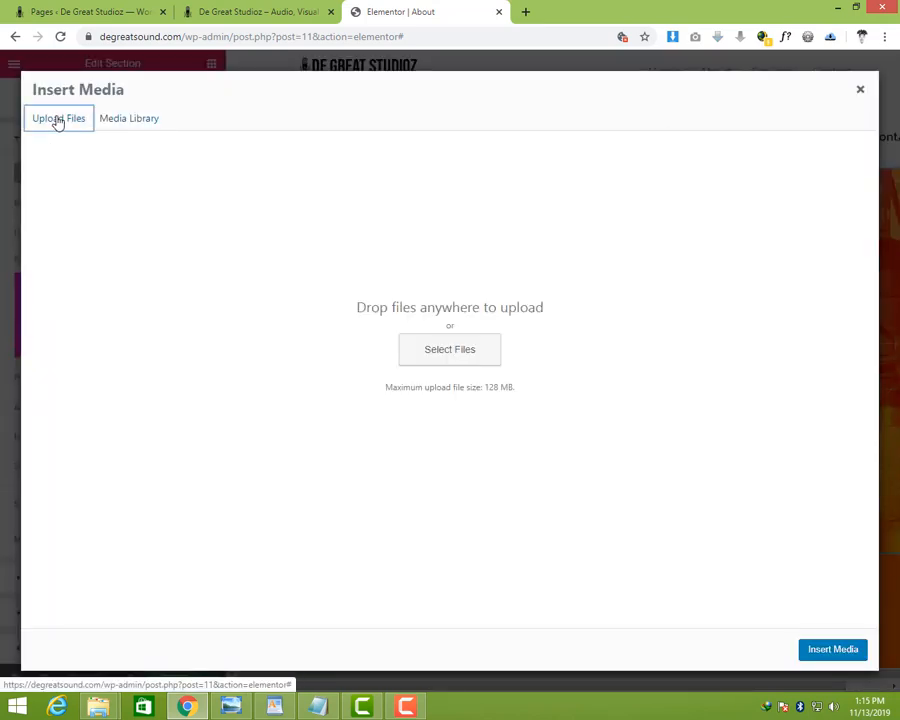
left_click(430, 347)
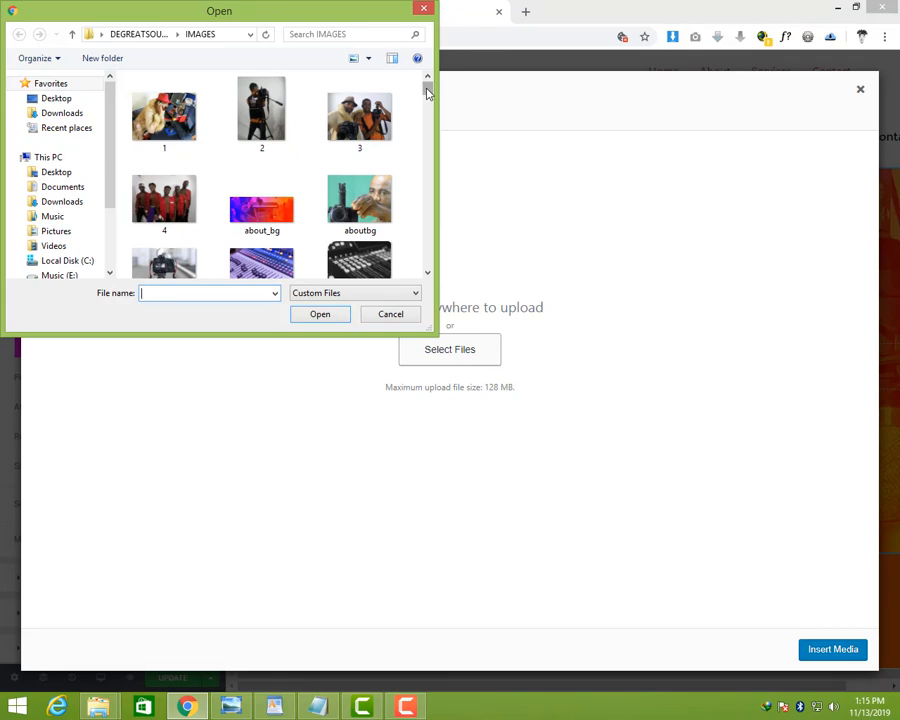
left_click(263, 228)
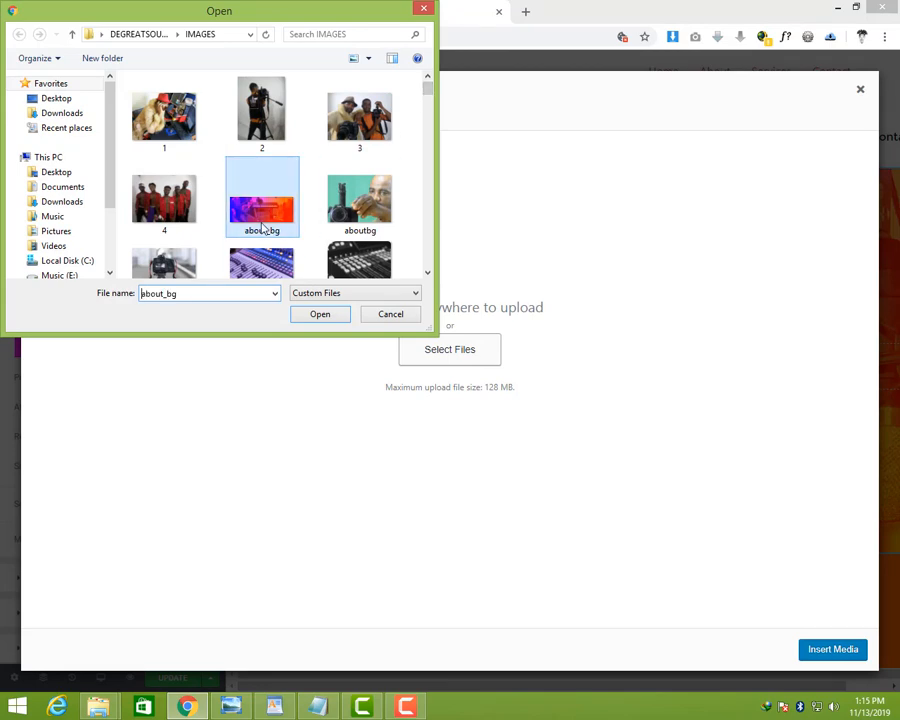
left_click(333, 317)
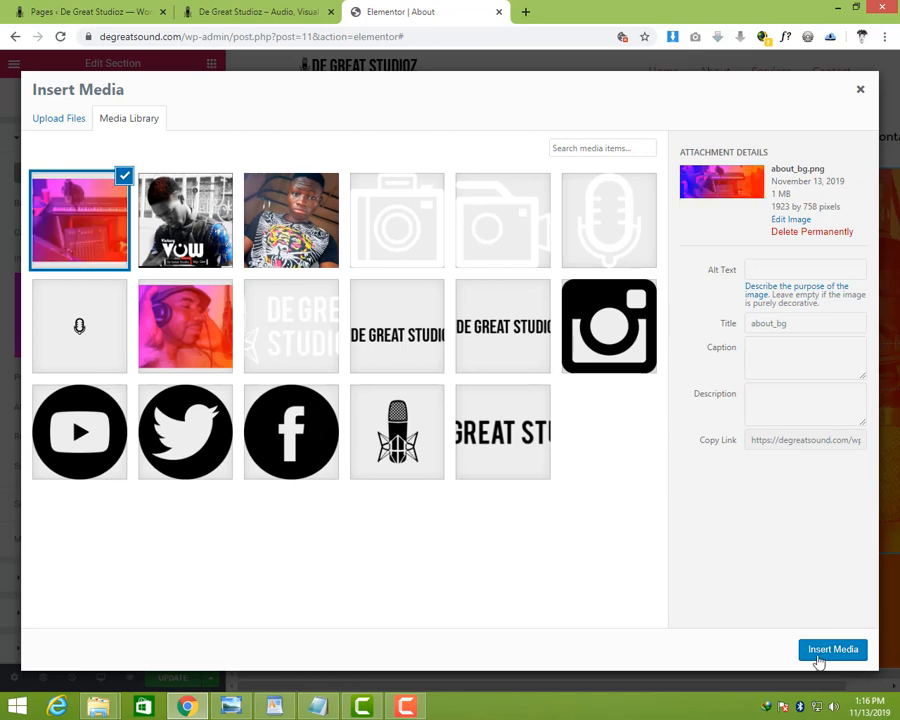
left_click(830, 648)
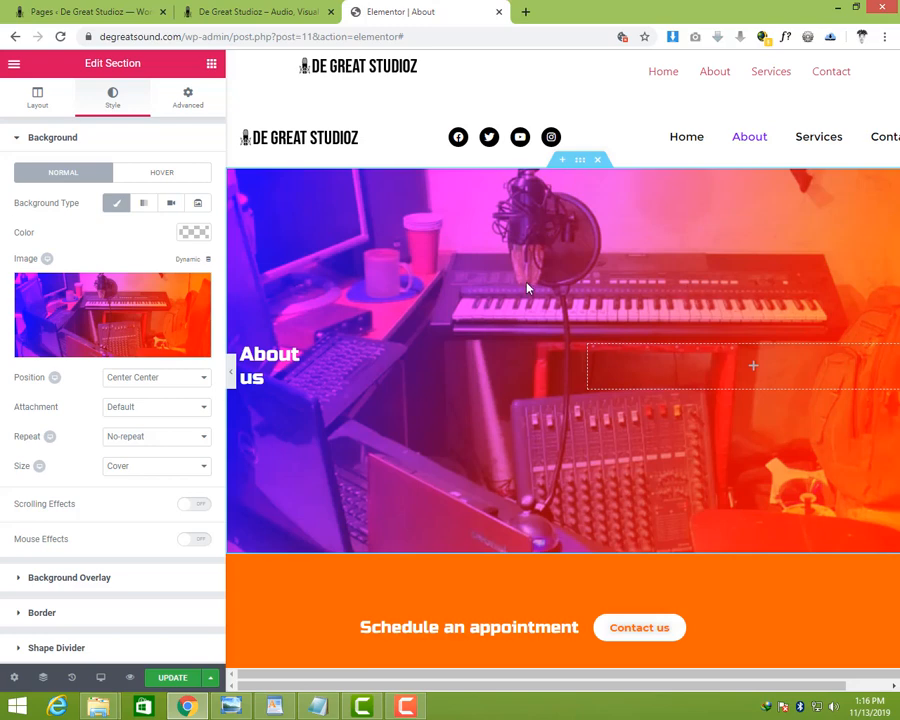
- Check the About mockup again and add a single-column section below the copyright section
scroll(527, 288, "down", 3)
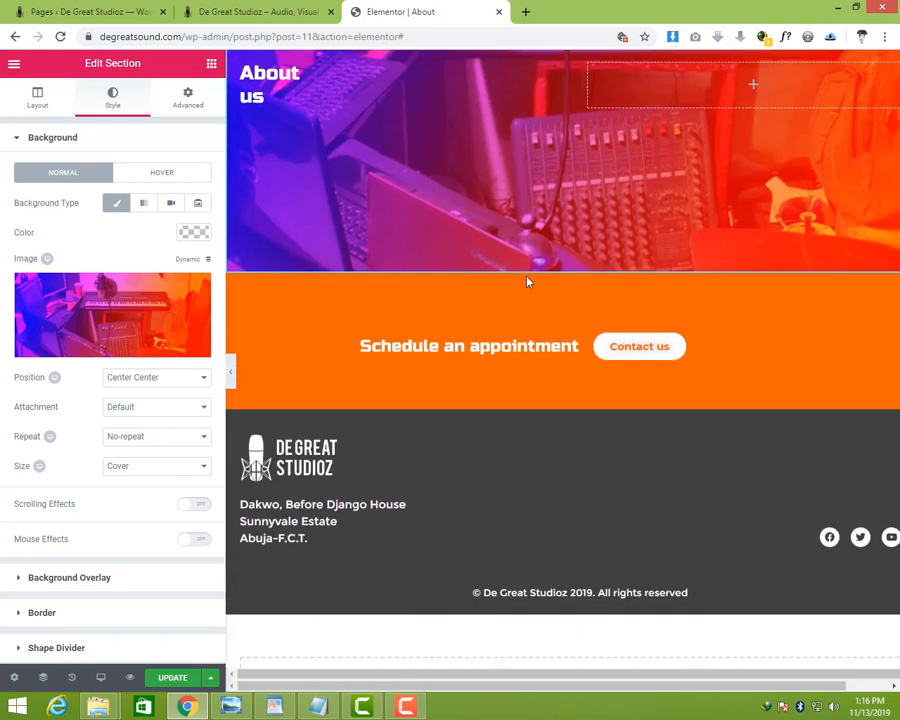
scroll(650, 550, "down", 2)
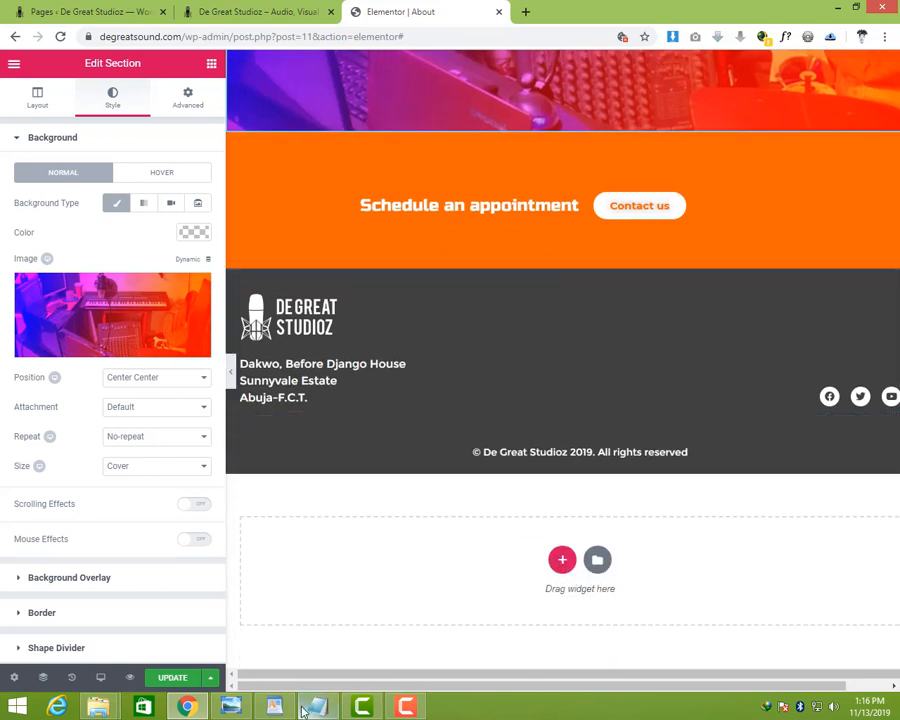
left_click(247, 712)
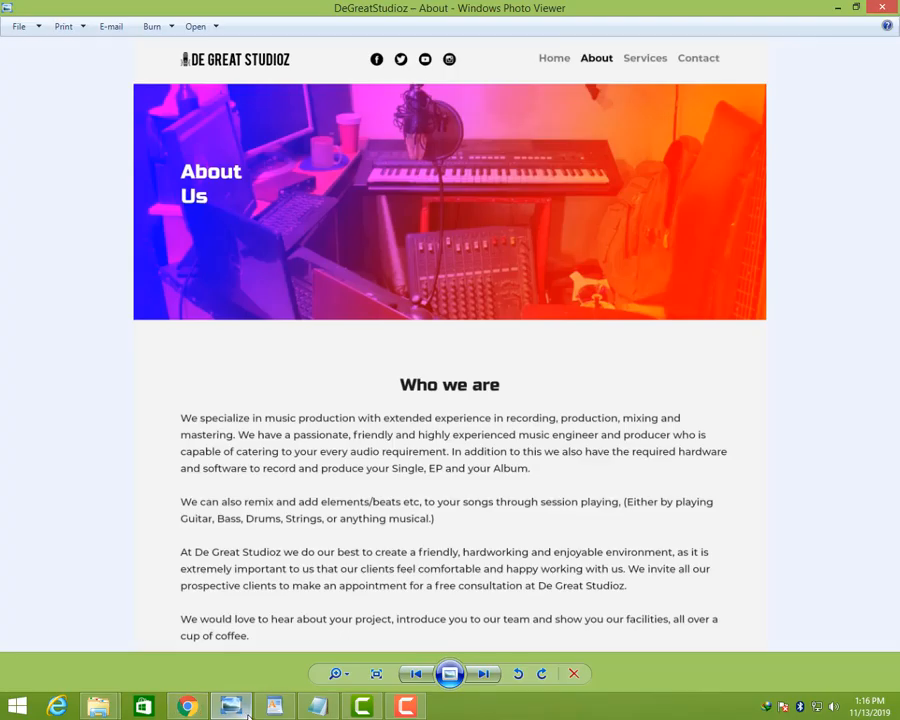
left_click(247, 712)
left_click(562, 556)
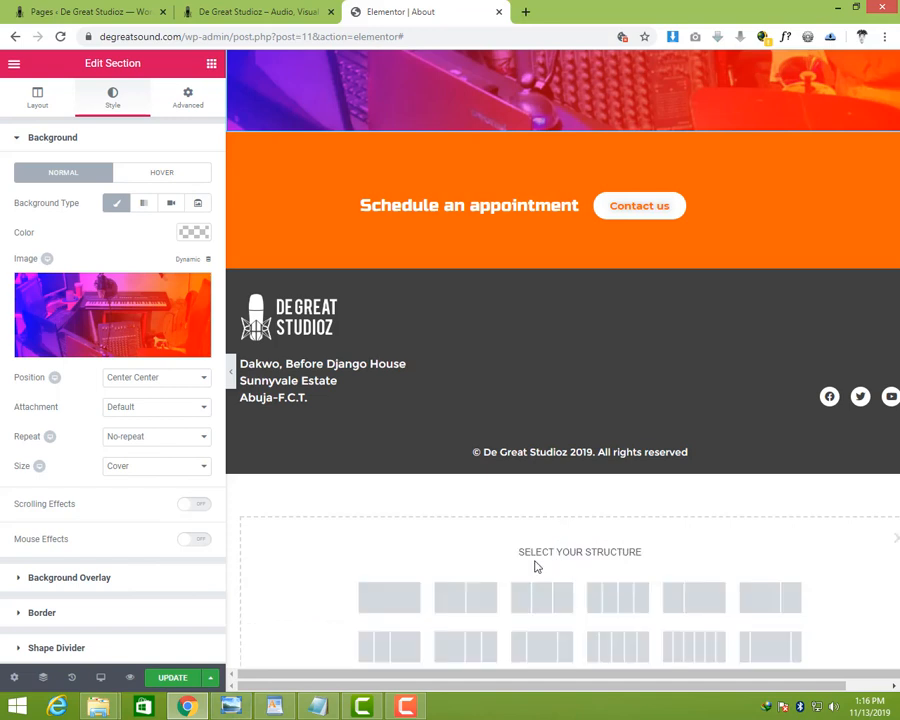
left_click(414, 594)
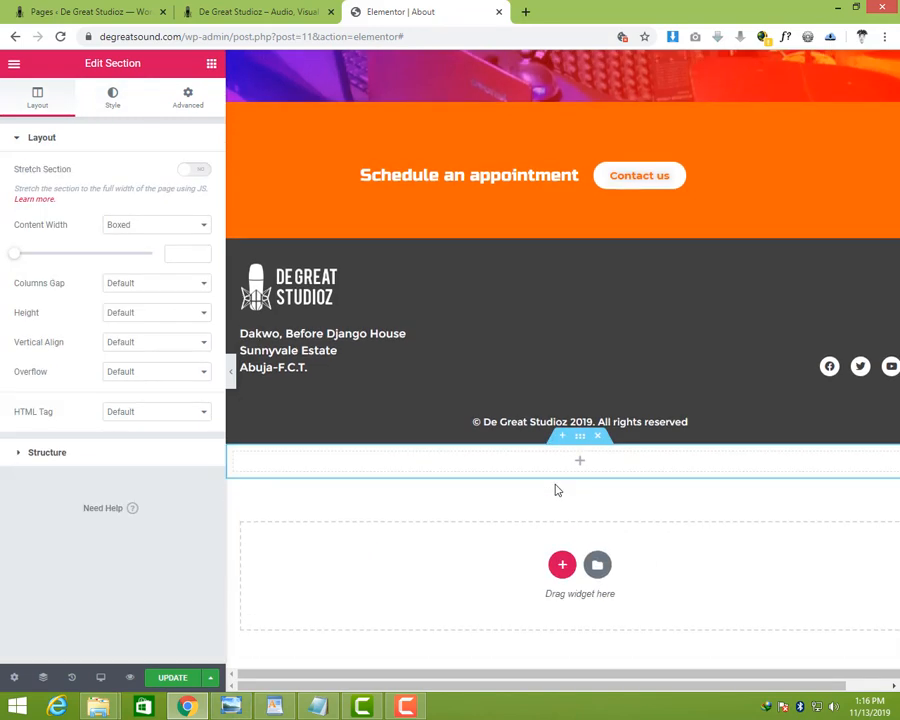
- Turn on Stretch Section for the new empty section and set its content width to Full Width
left_click(211, 67)
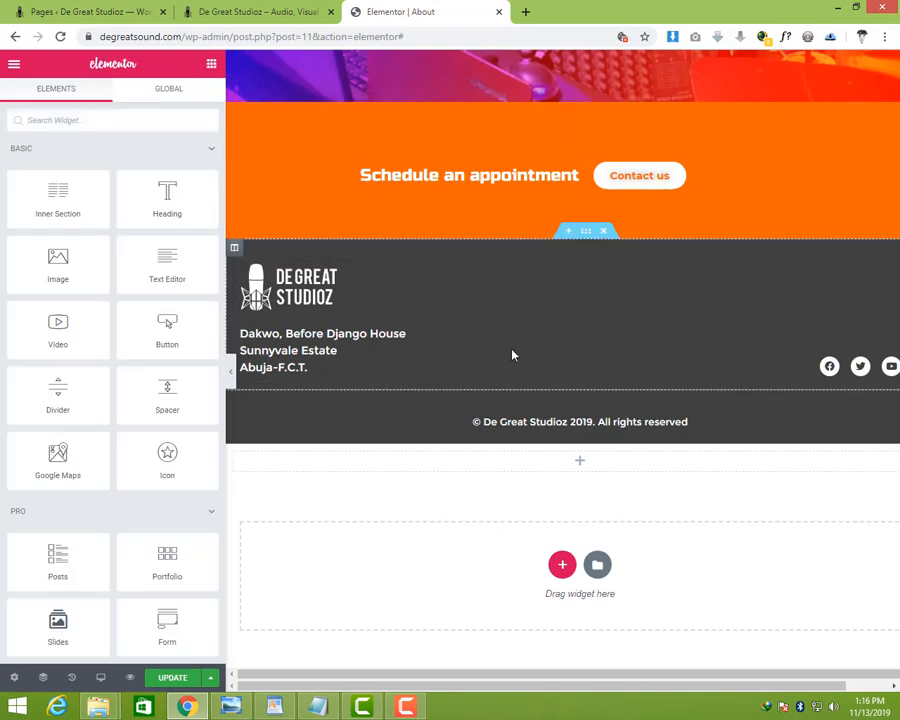
right_click(583, 443)
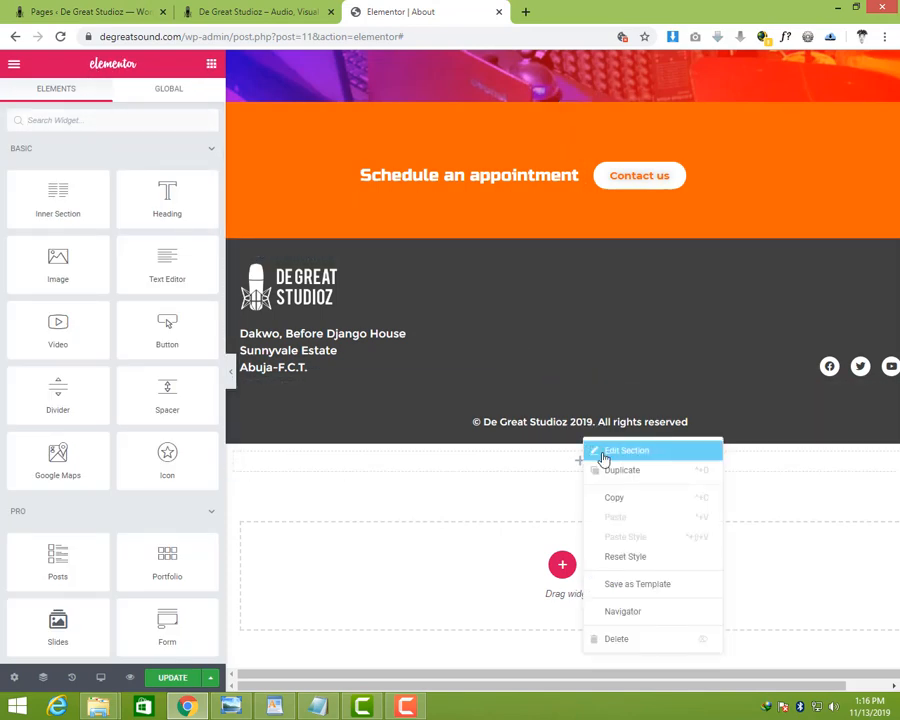
left_click(596, 448)
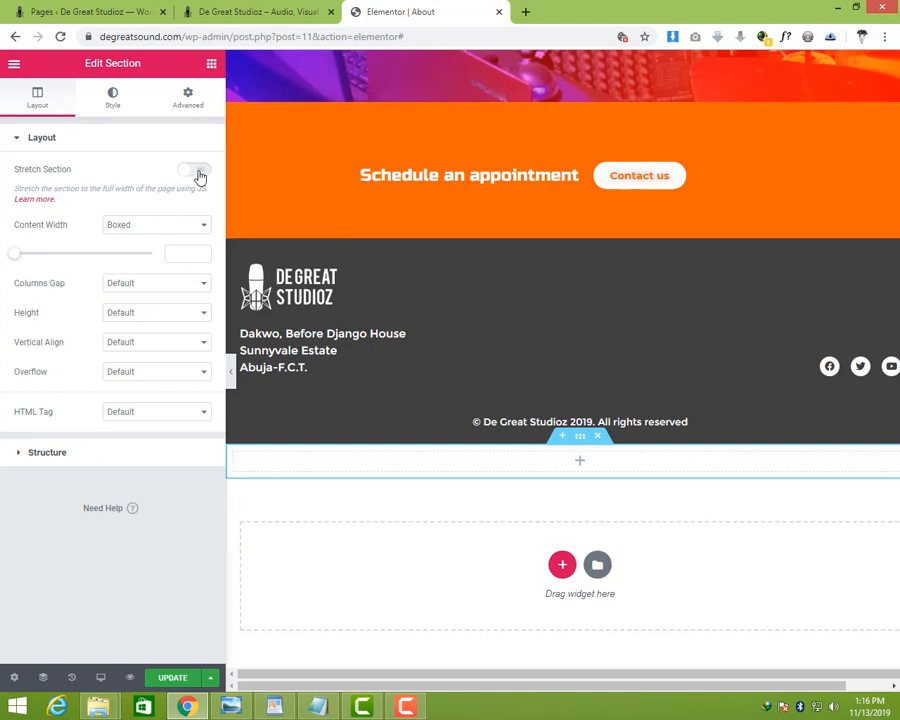
left_click(196, 172)
left_click(179, 226)
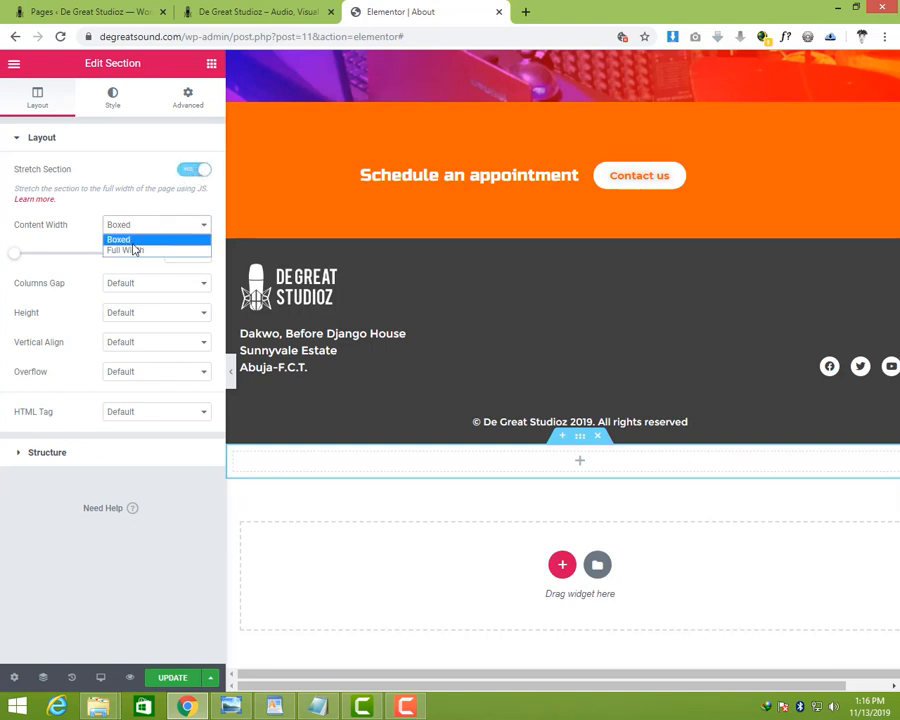
left_click(131, 253)
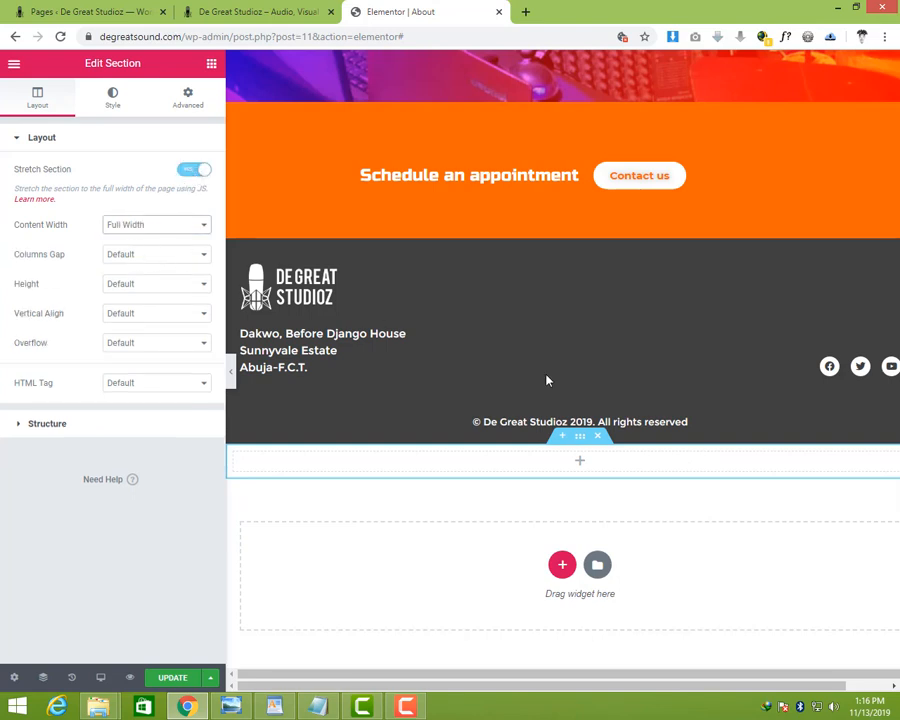
- Add an Inner Section to the new empty section below the copyright section and delete one of its two columns
left_click(212, 66)
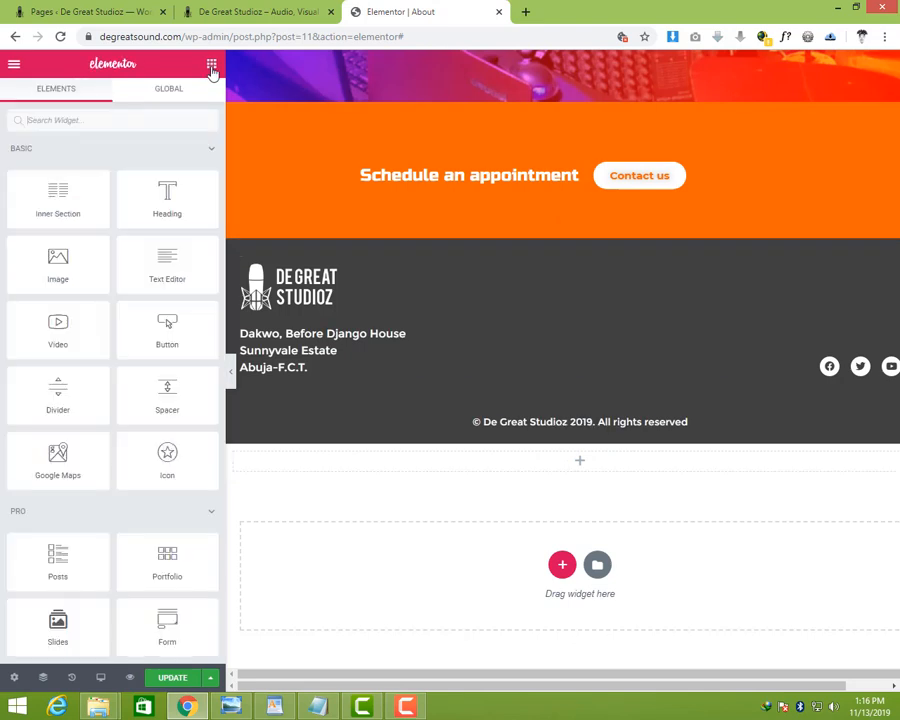
left_click_drag(44, 196, 580, 458)
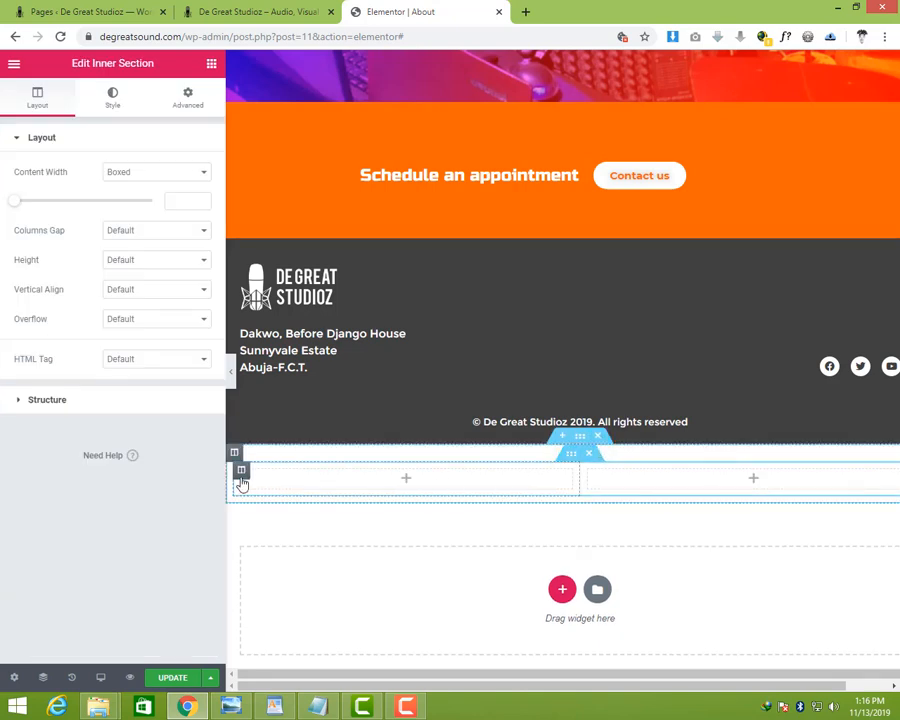
right_click(241, 472)
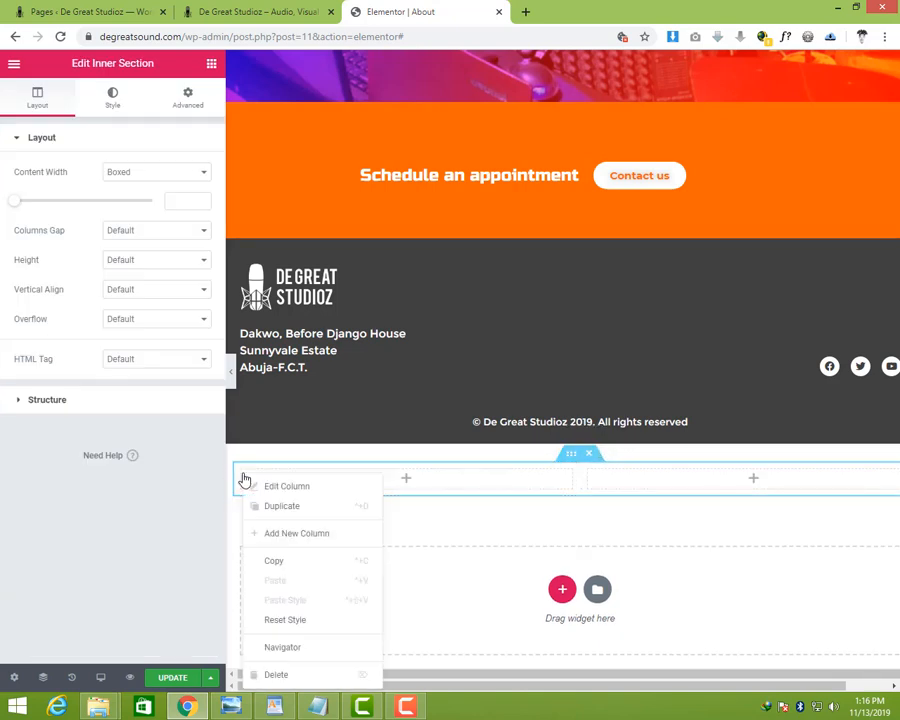
left_click(274, 675)
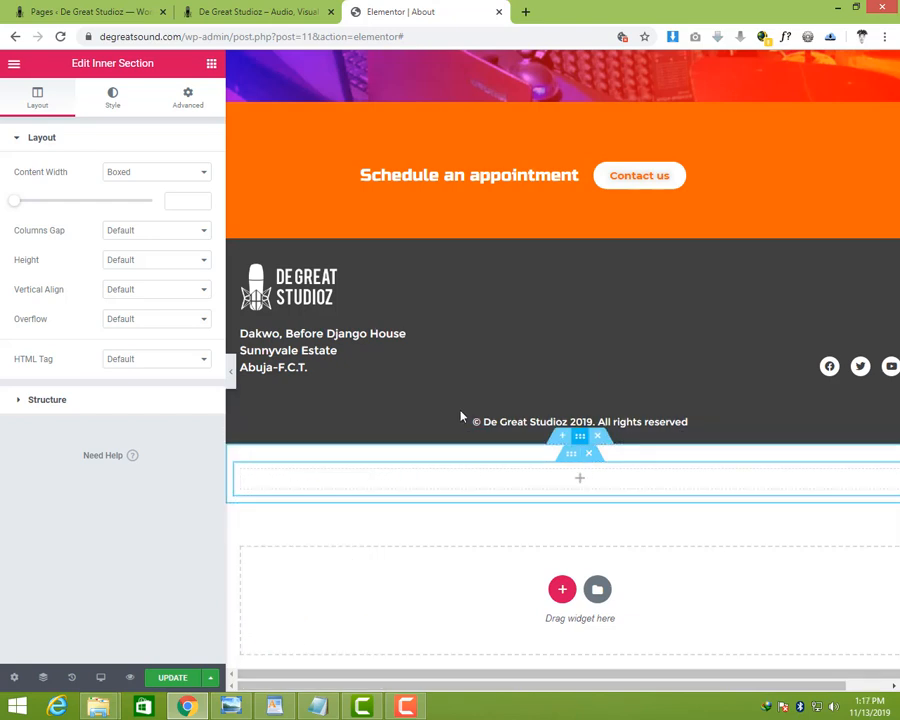
- Place a Heading widget in the inner section's column and add a Text Editor widget below it
left_click(211, 66)
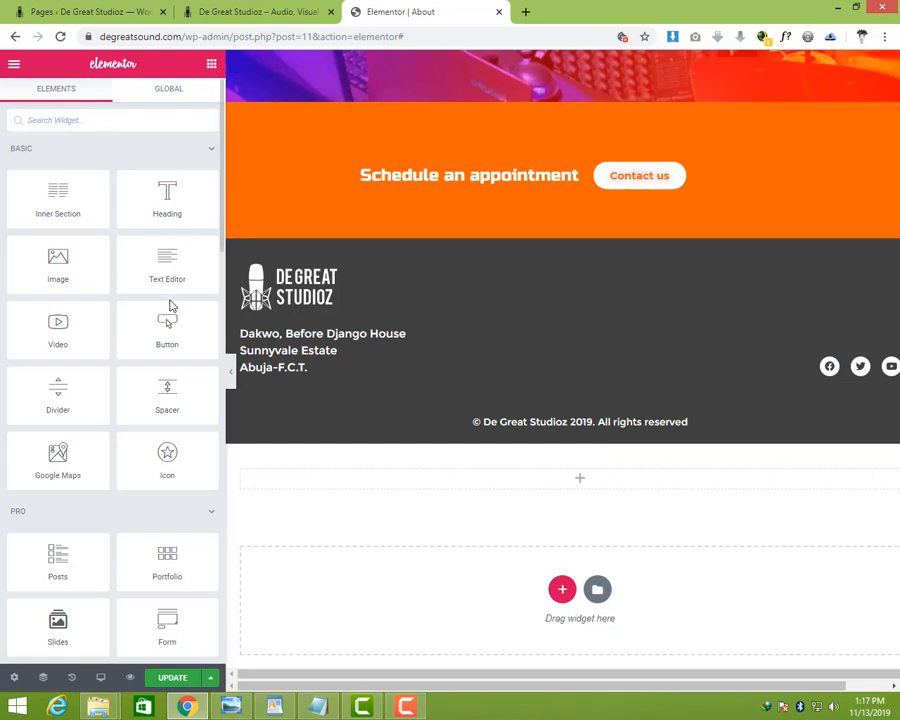
left_click_drag(182, 194, 587, 477)
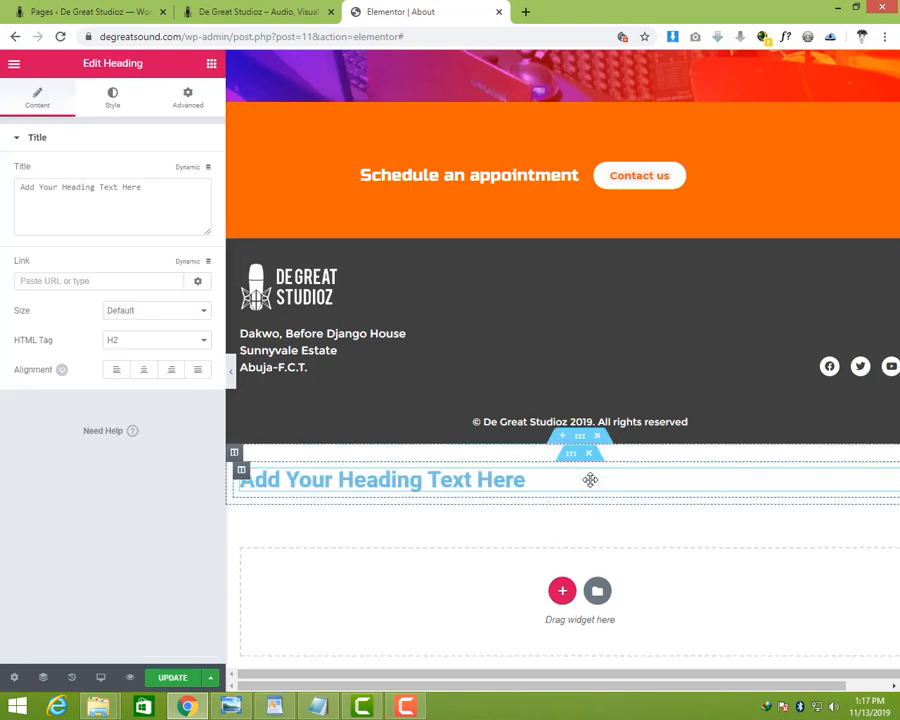
left_click(188, 96)
left_click(211, 64)
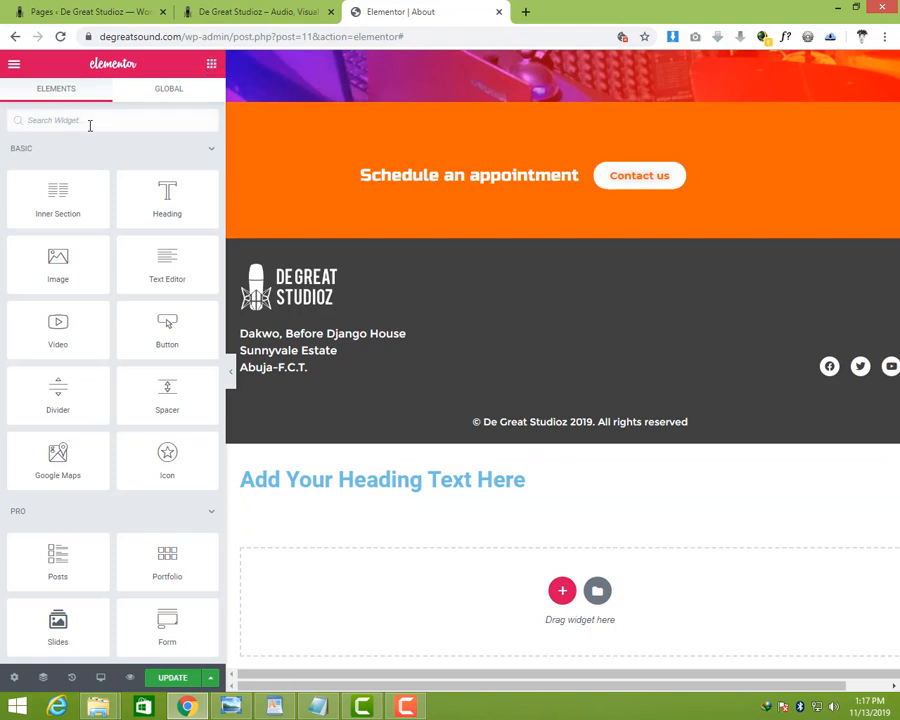
left_click_drag(183, 270, 562, 503)
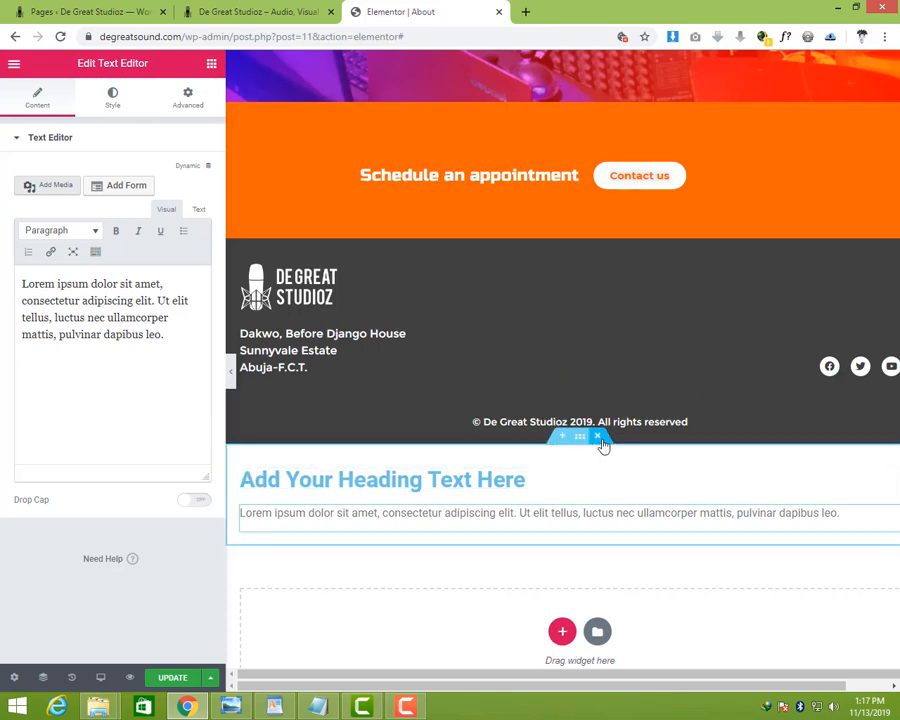
- Open the Home page for editing with Elementor in a new browser tab from the WordPress Pages list
left_click(226, 11)
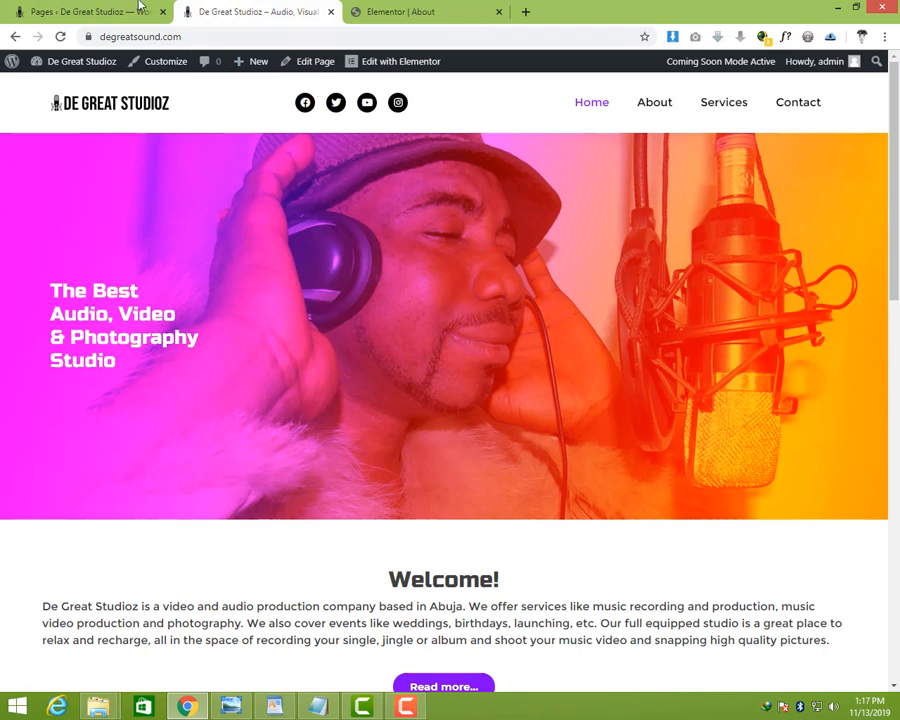
left_click(140, 7)
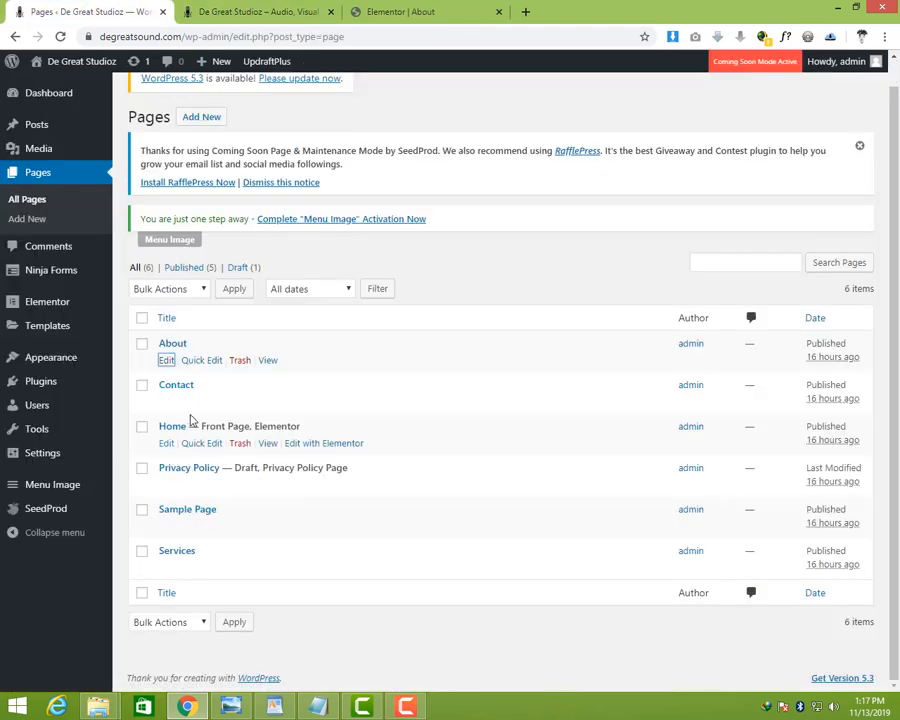
right_click(294, 446)
left_click(345, 455)
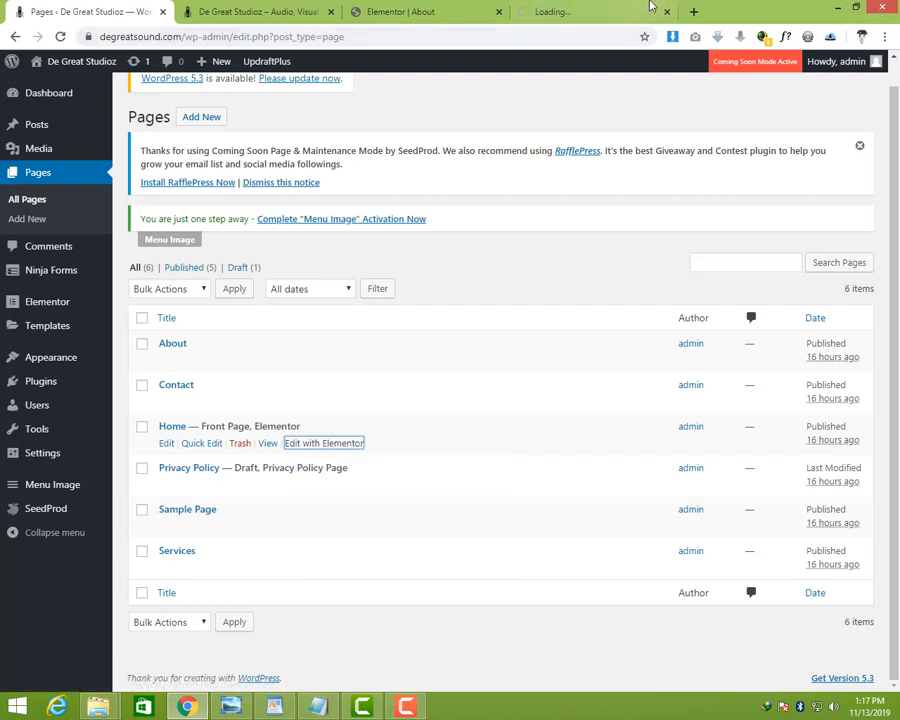
left_click(640, 10)
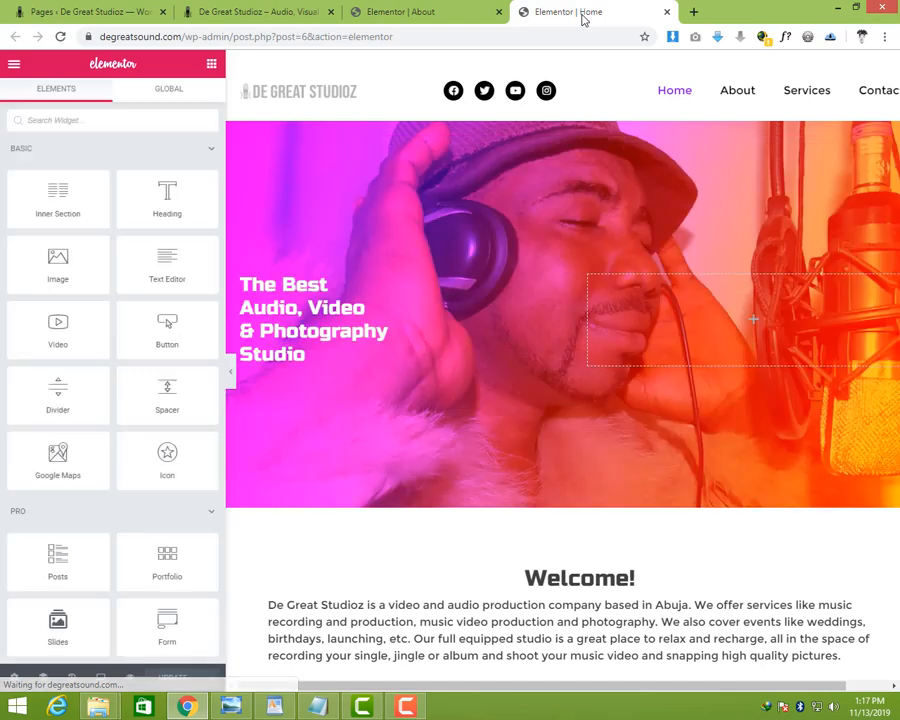
- Save the Home page's Welcome section to the template library as "Body" and close the library
scroll(381, 526, "down", 3)
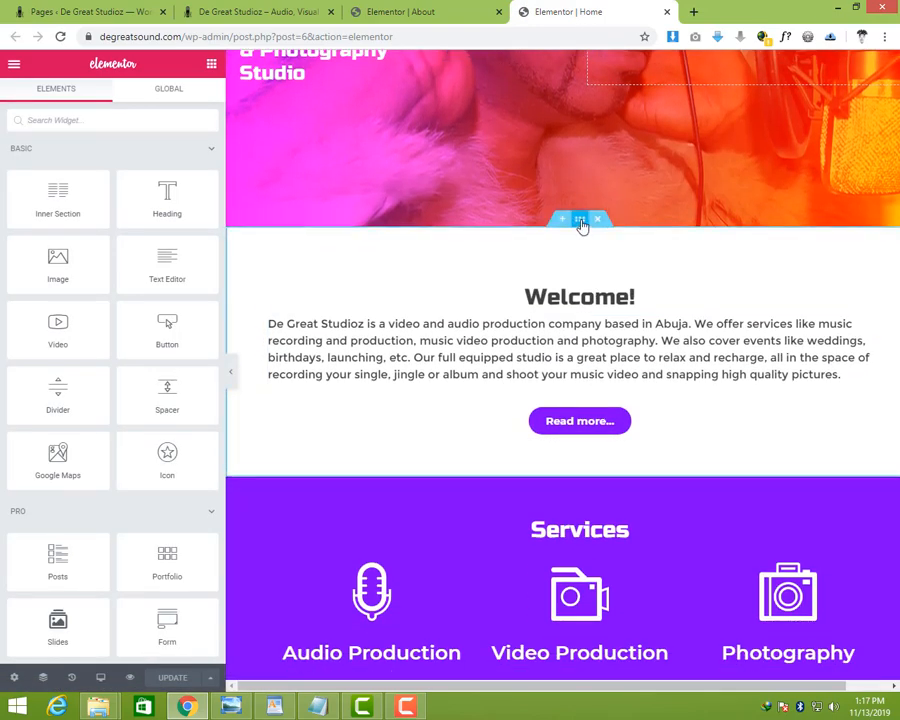
right_click(580, 219)
left_click(638, 368)
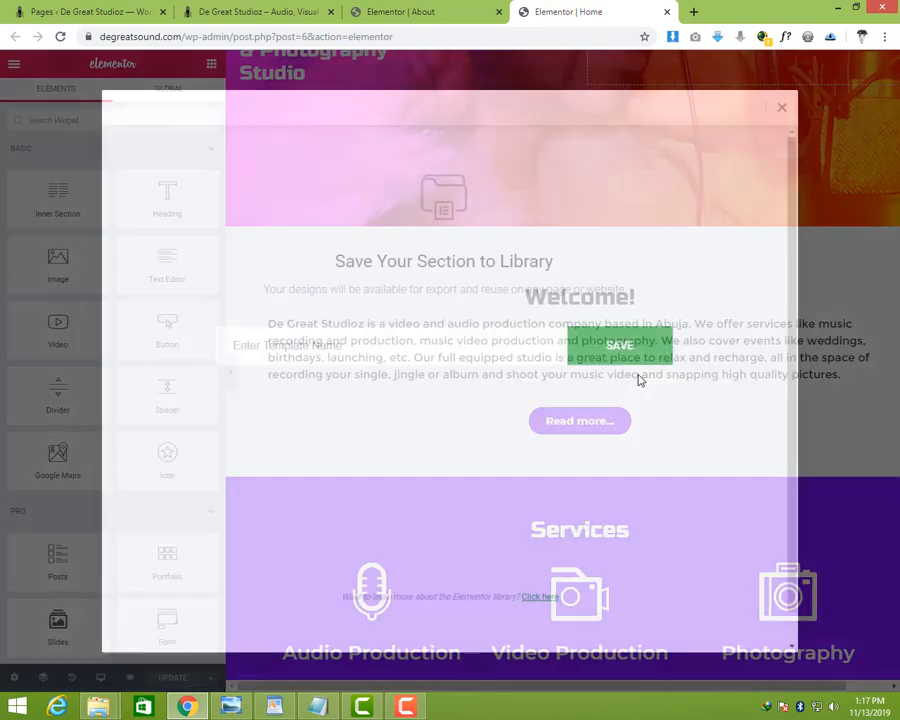
left_click(385, 335)
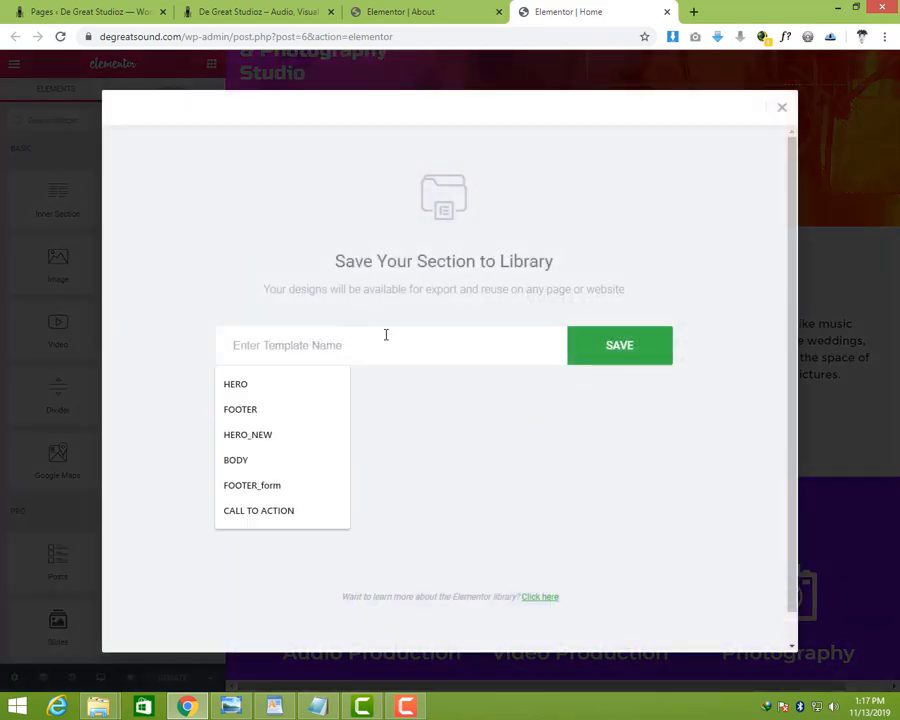
type("body")
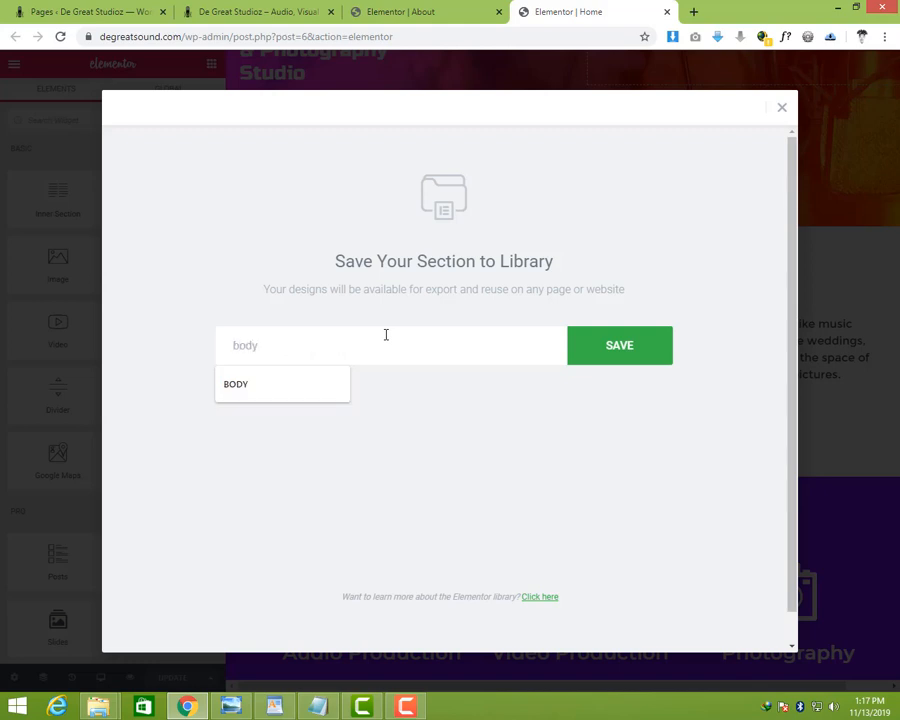
left_click_drag(345, 337, 203, 333)
type("Bo")
key("Return")
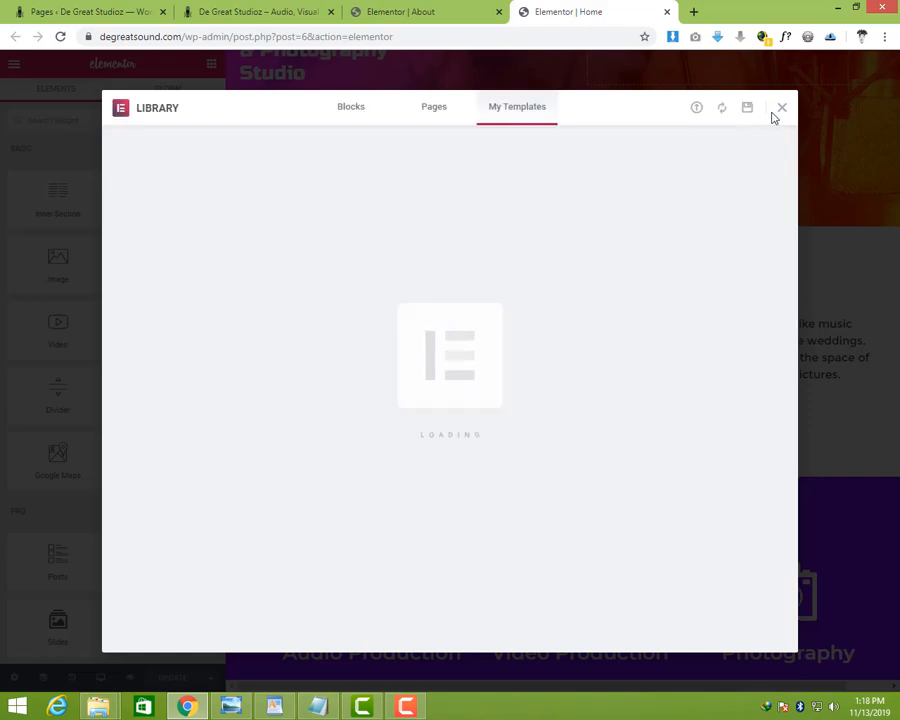
left_click(781, 109)
- Delete the placeholder heading and text section from the About page, update and reload the page, and close the Home editor tab
left_click(400, 12)
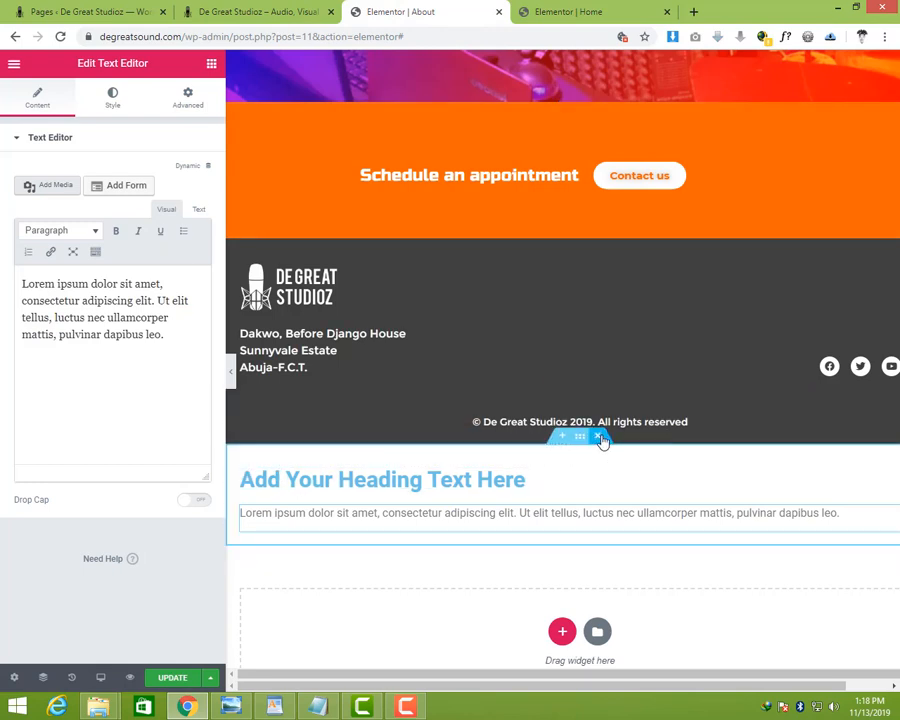
left_click(600, 438)
left_click(186, 677)
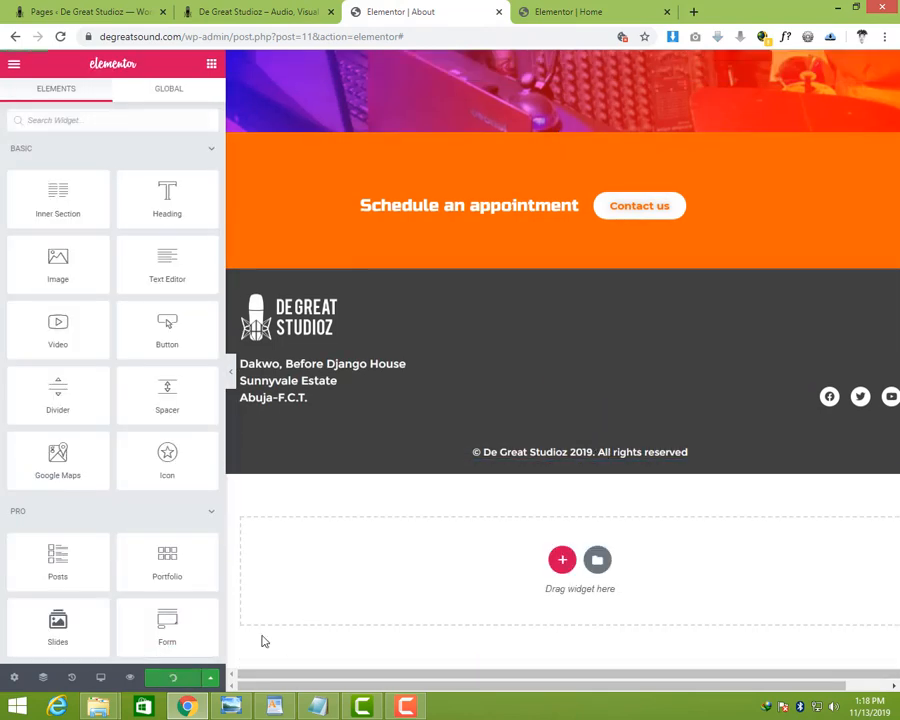
left_click(60, 37)
left_click(620, 12)
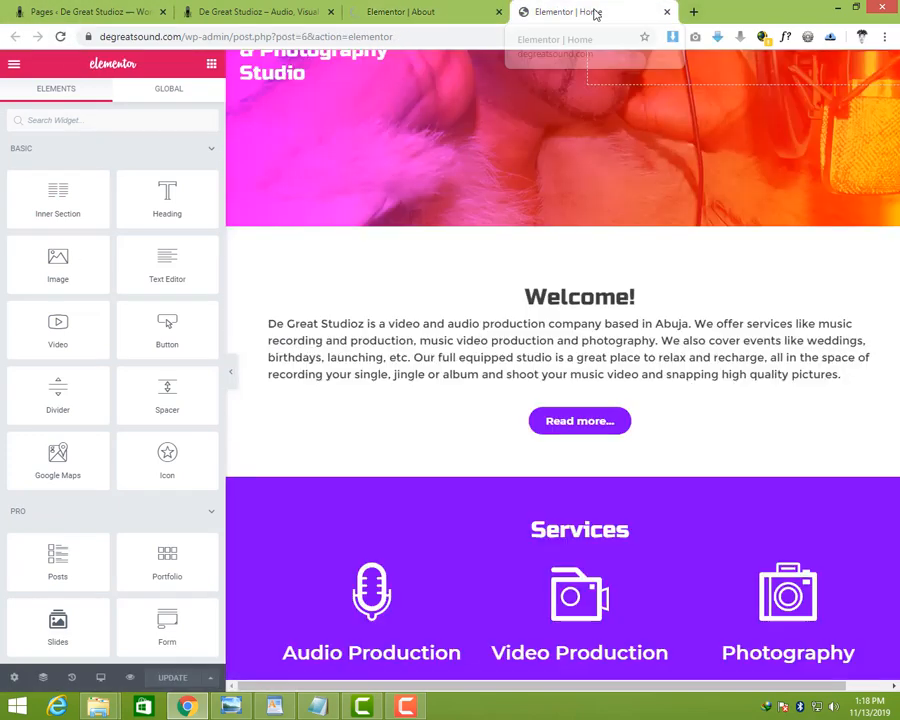
left_click(667, 13)
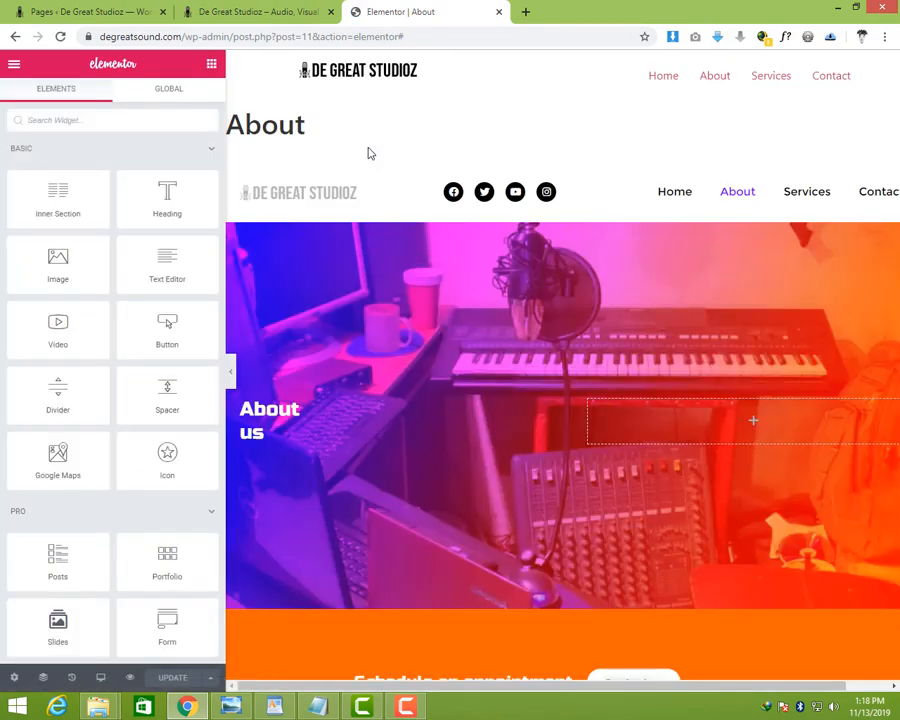
- Insert the saved Body template below the About page's footer, importing its document settings
scroll(368, 152, "down", 5)
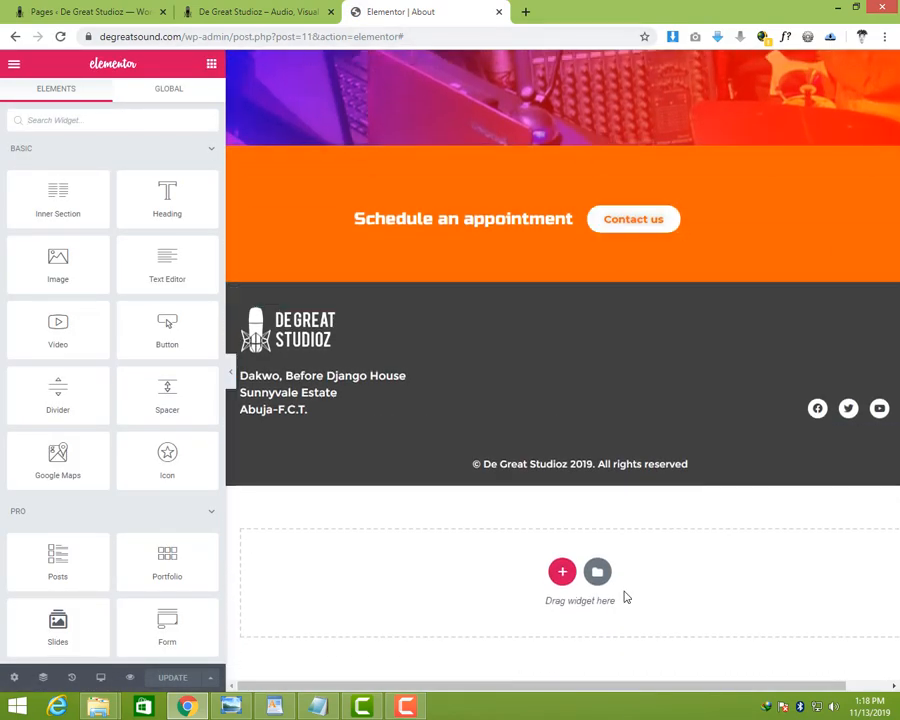
left_click(597, 571)
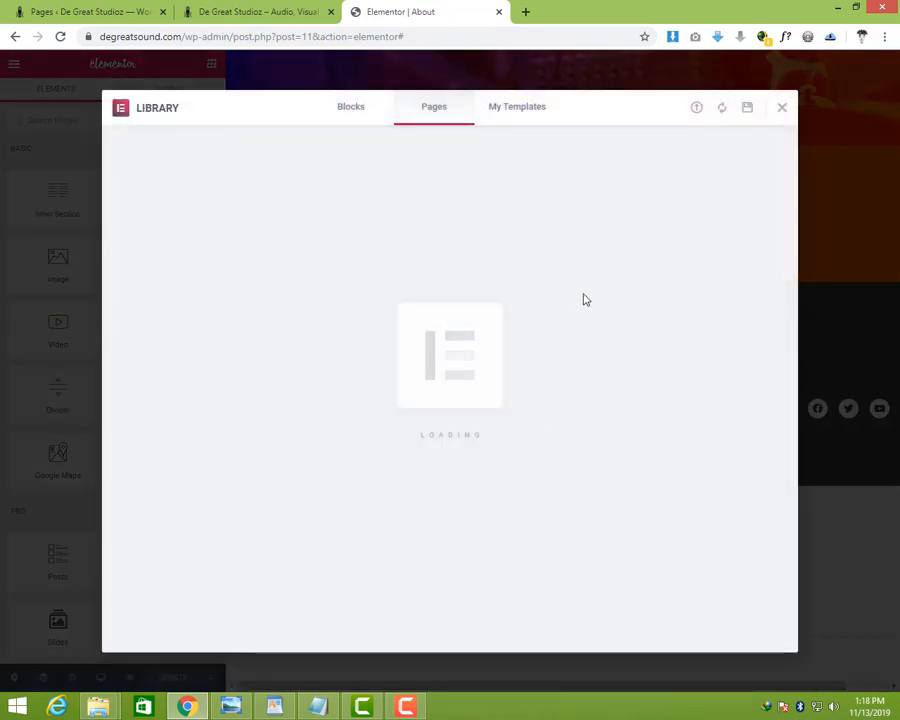
left_click(527, 111)
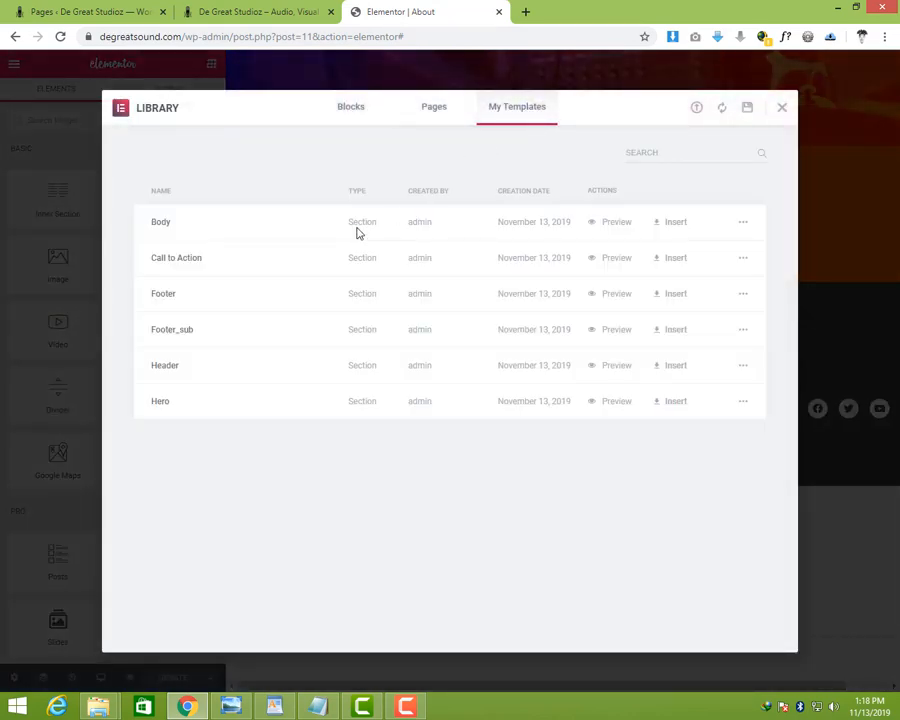
left_click(669, 228)
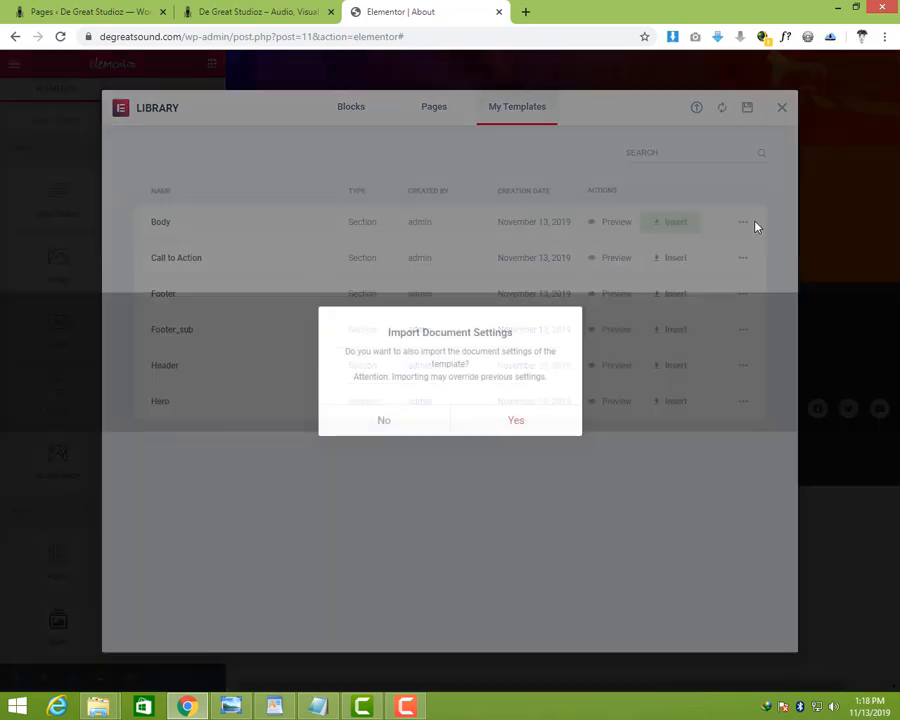
left_click(512, 420)
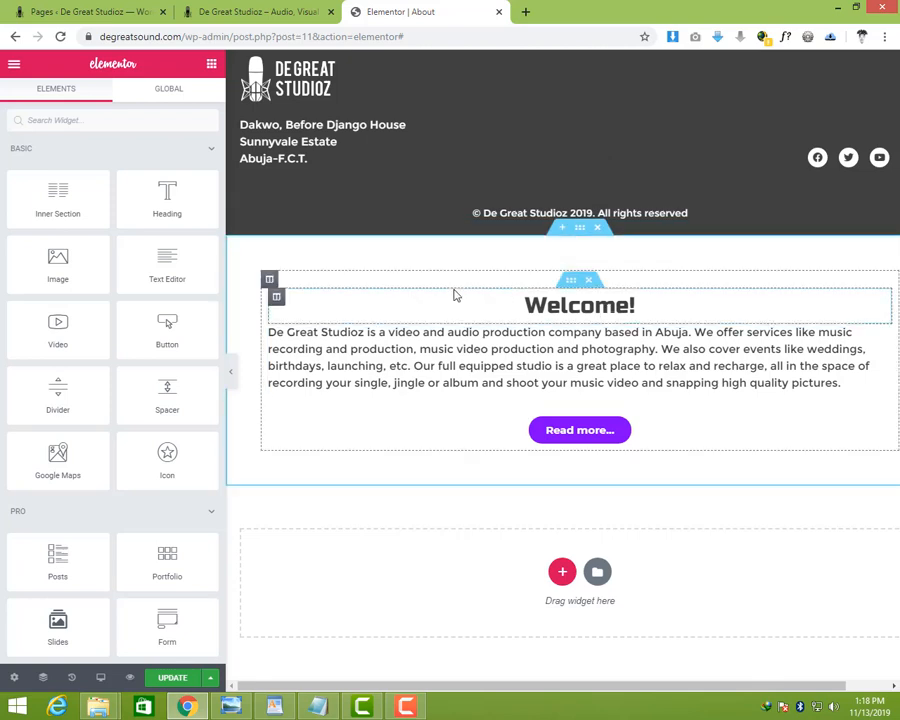
- Give the inserted Welcome section a classic background in the grey f3f3f3 copied from the colors file in Notepad
right_click(587, 236)
left_click(622, 246)
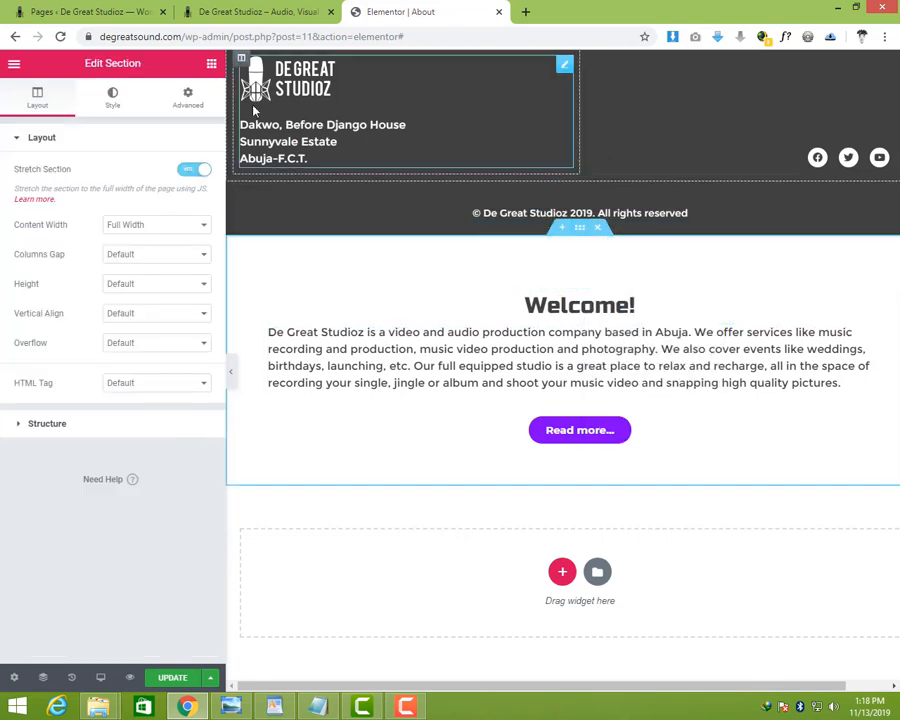
left_click(113, 98)
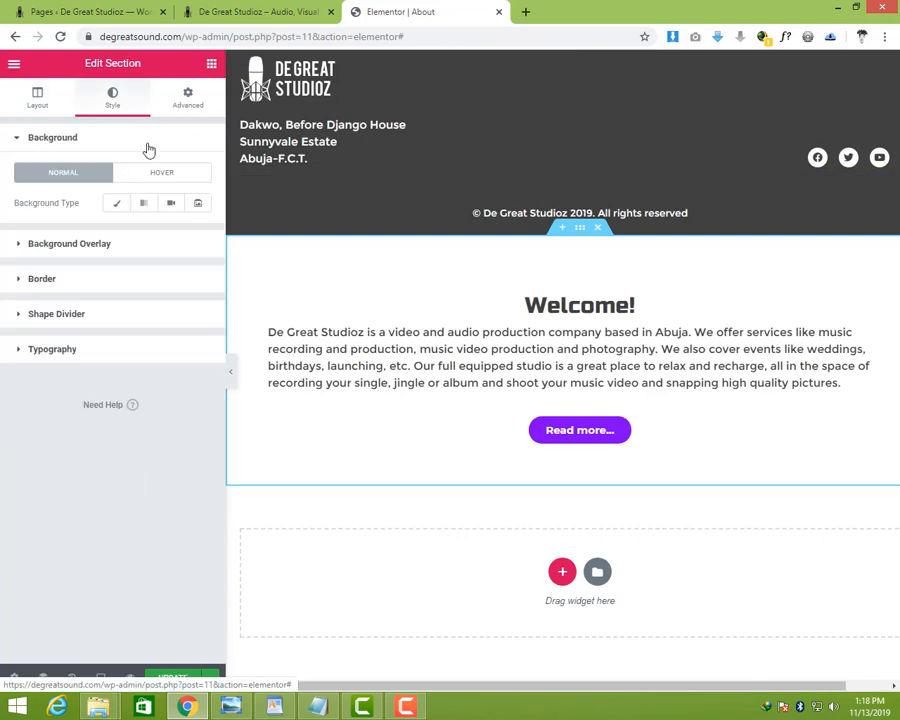
left_click(118, 203)
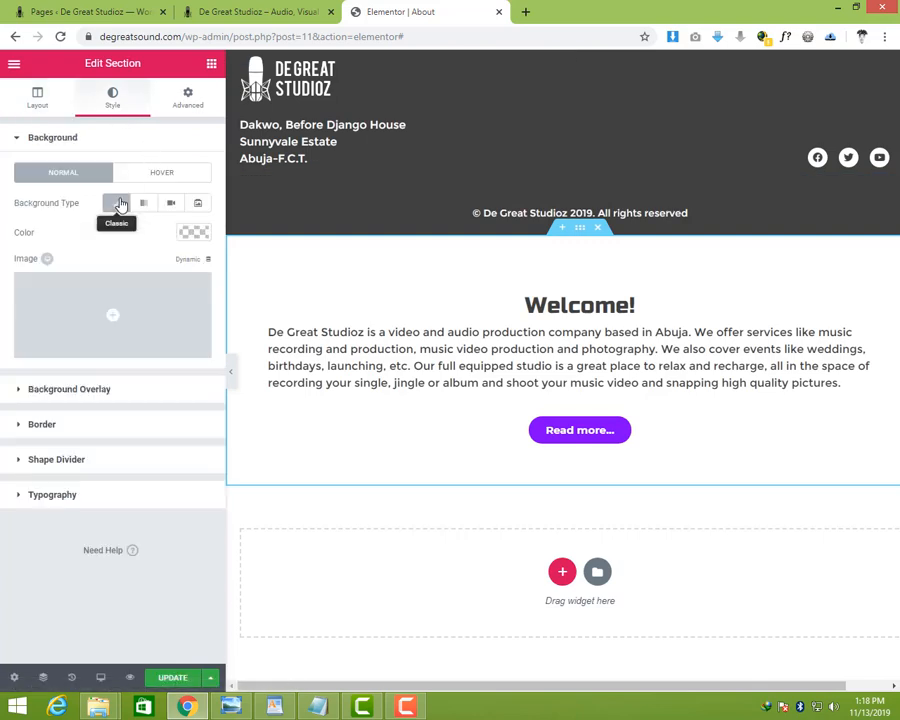
left_click(195, 233)
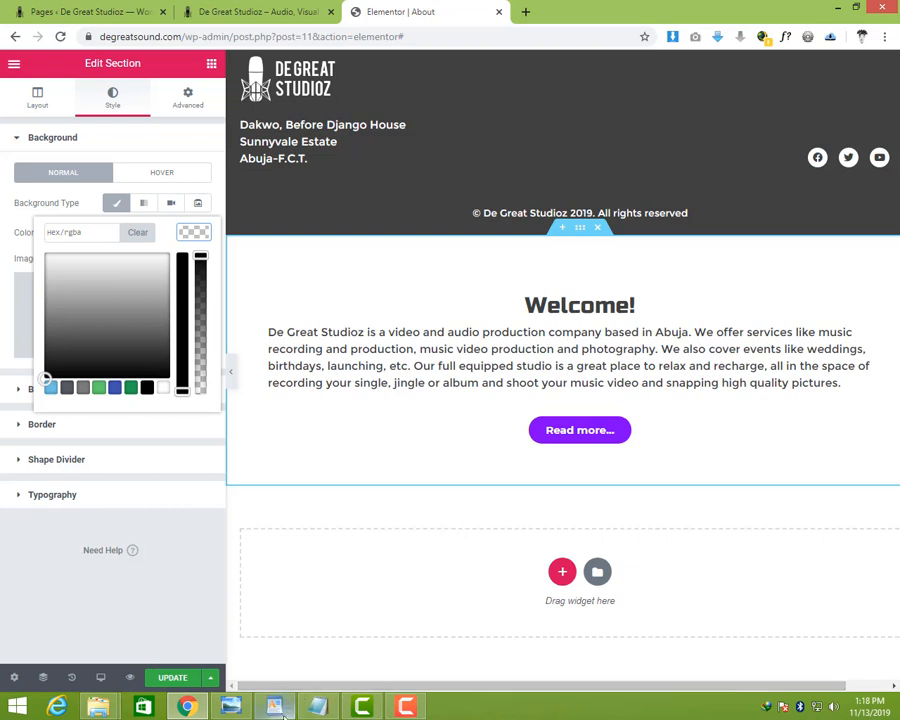
left_click(318, 706)
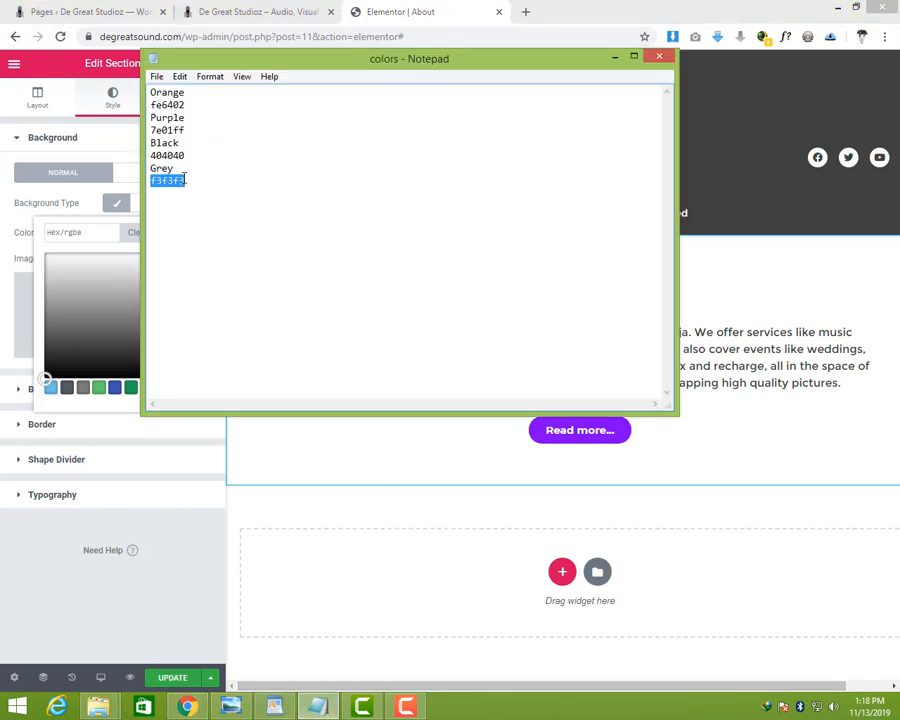
left_click(119, 233)
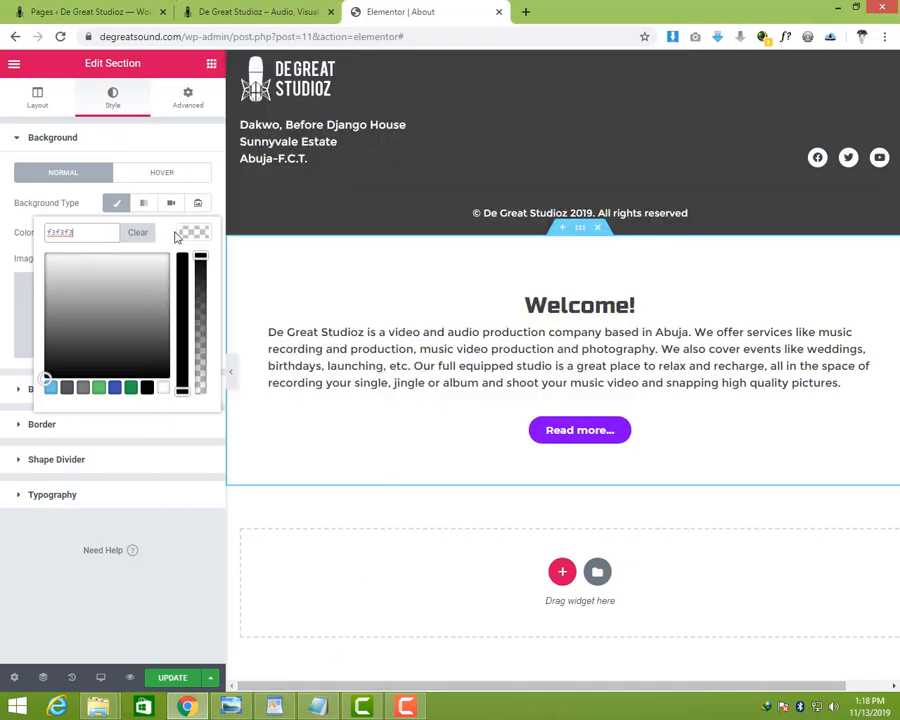
left_click(185, 236)
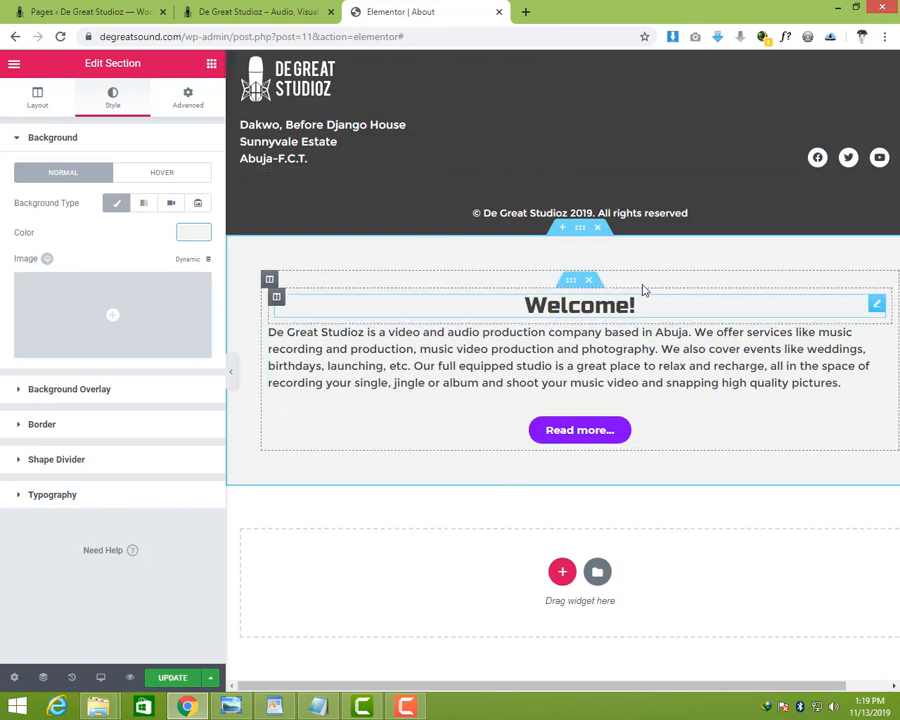
- Replace the Welcome heading's title with "Who we are", following the About mockup
left_click(593, 309)
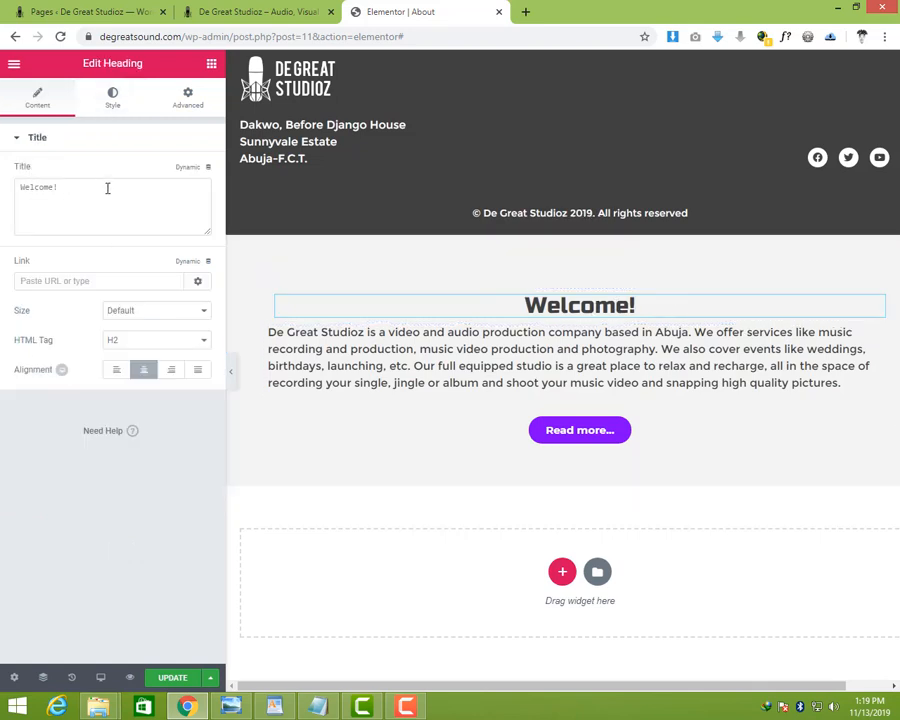
left_click(141, 205)
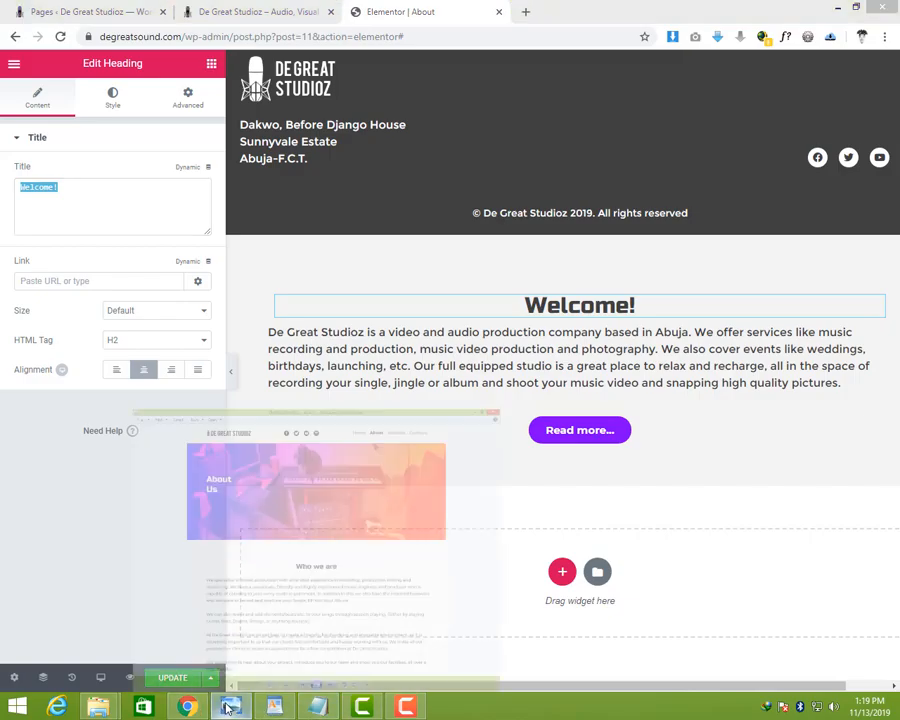
left_click(228, 710)
left_click(228, 708)
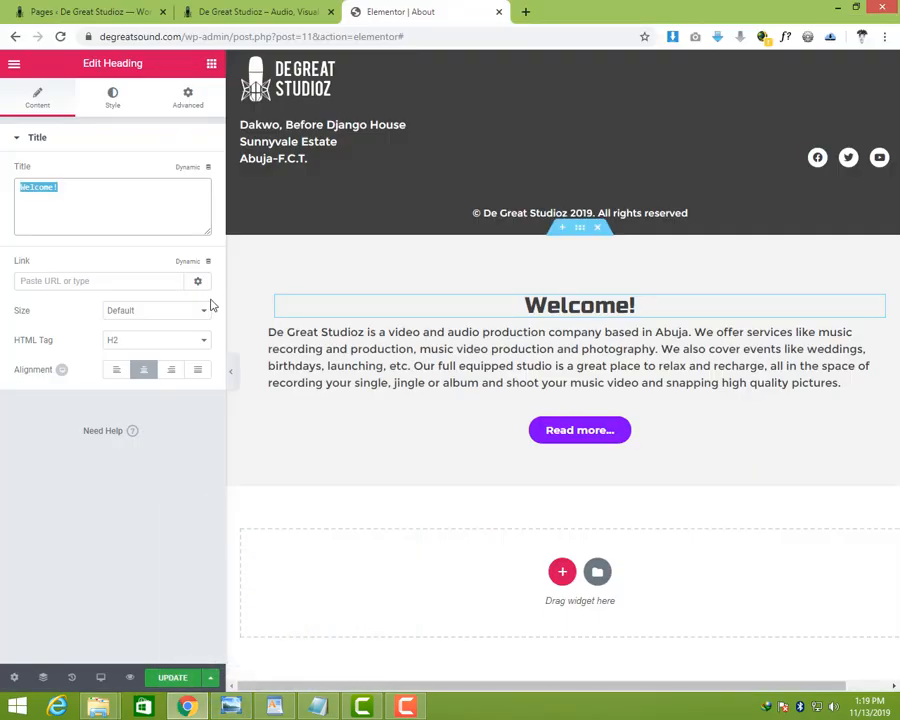
type("Who we are")
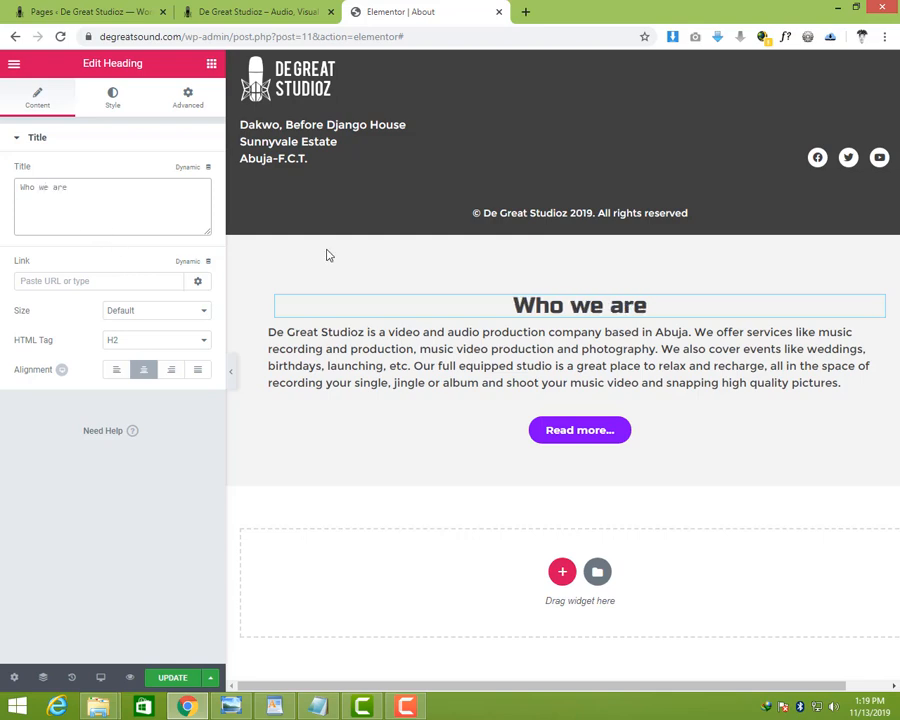
- Switch to the DGS-Brochure document in WordPad and copy the four paragraphs under ABOUT US
left_click(316, 710)
left_click(316, 710)
left_click(228, 708)
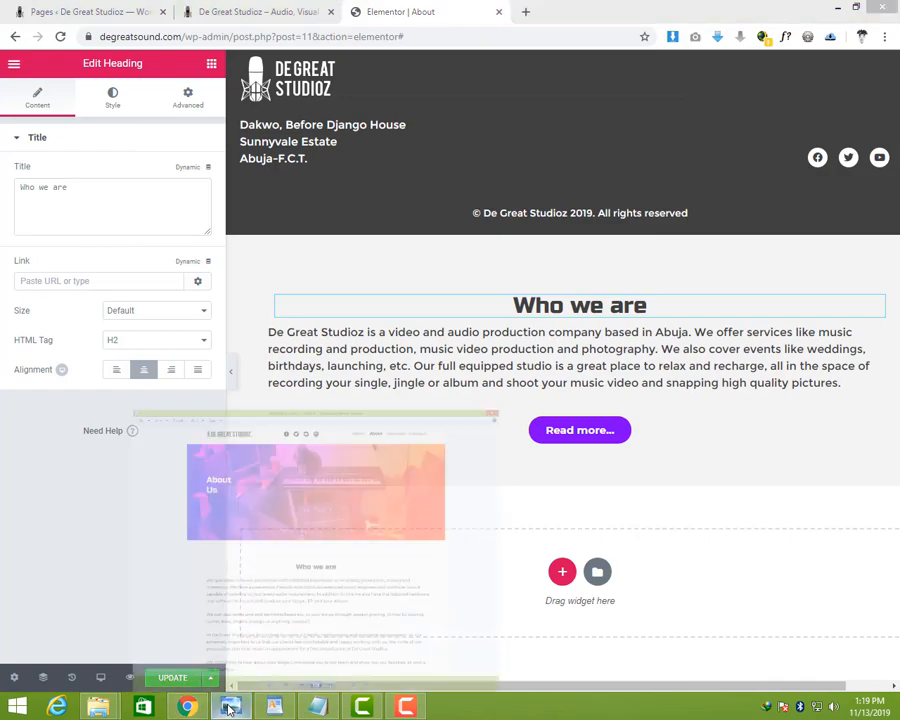
left_click(230, 708)
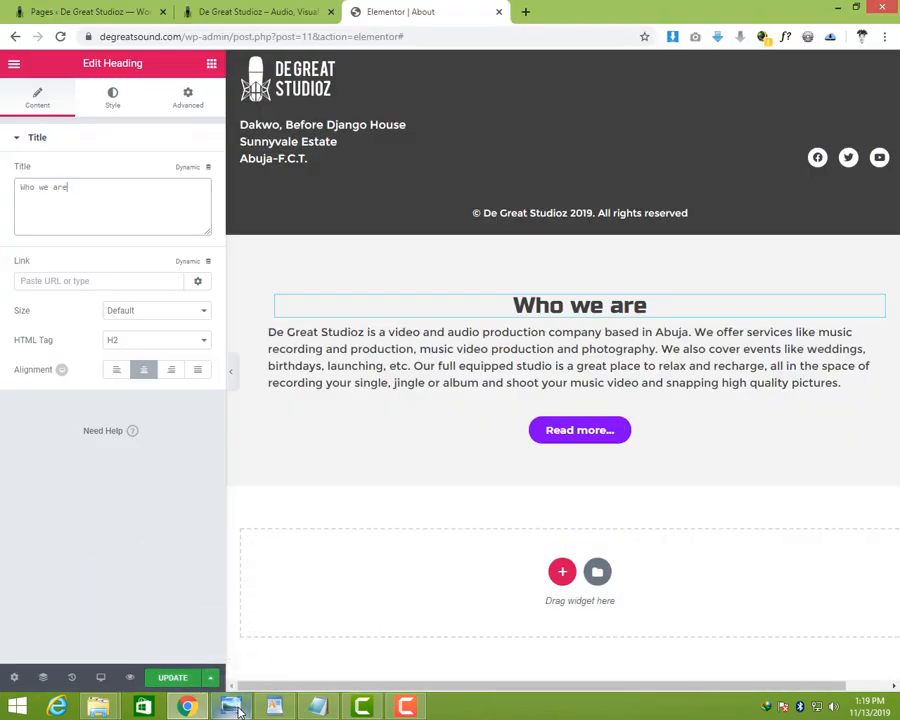
left_click(271, 708)
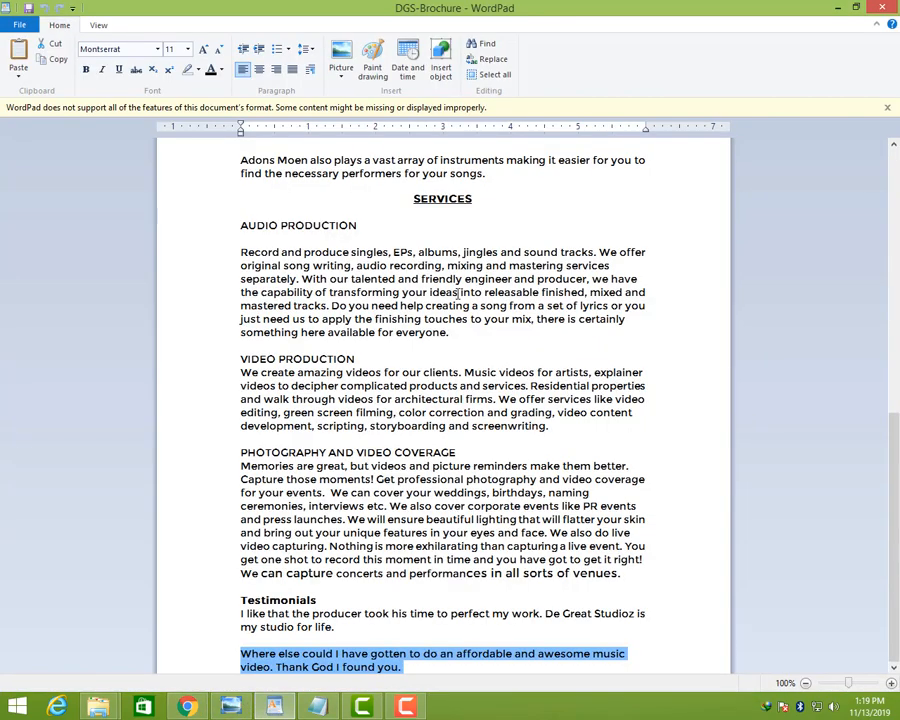
scroll(458, 290, "up", 10)
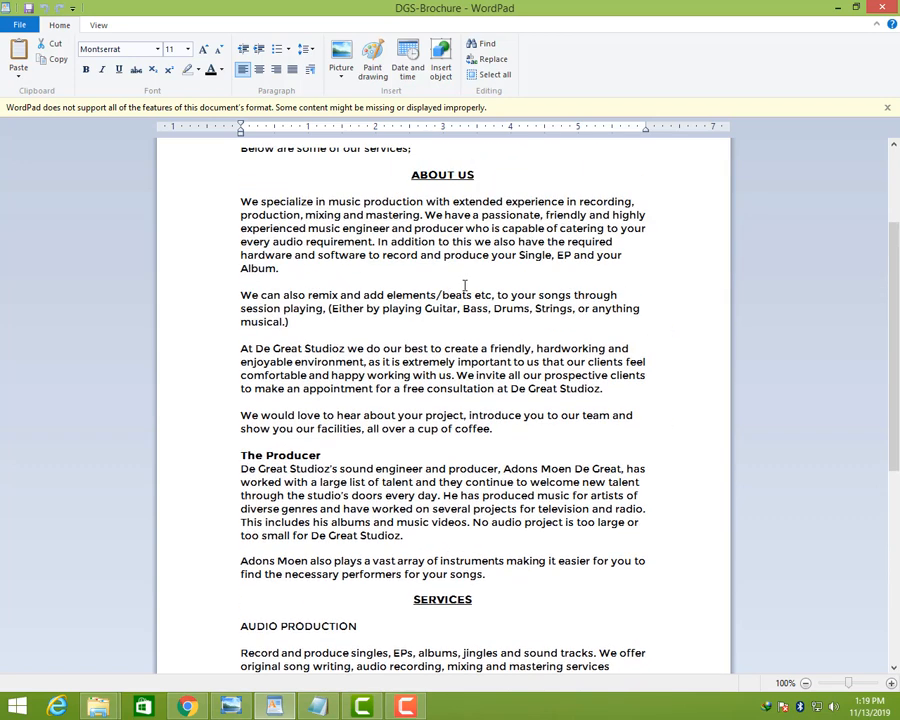
scroll(464, 285, "up", 1)
left_click_drag(241, 254, 644, 478)
key("ctrl+c")
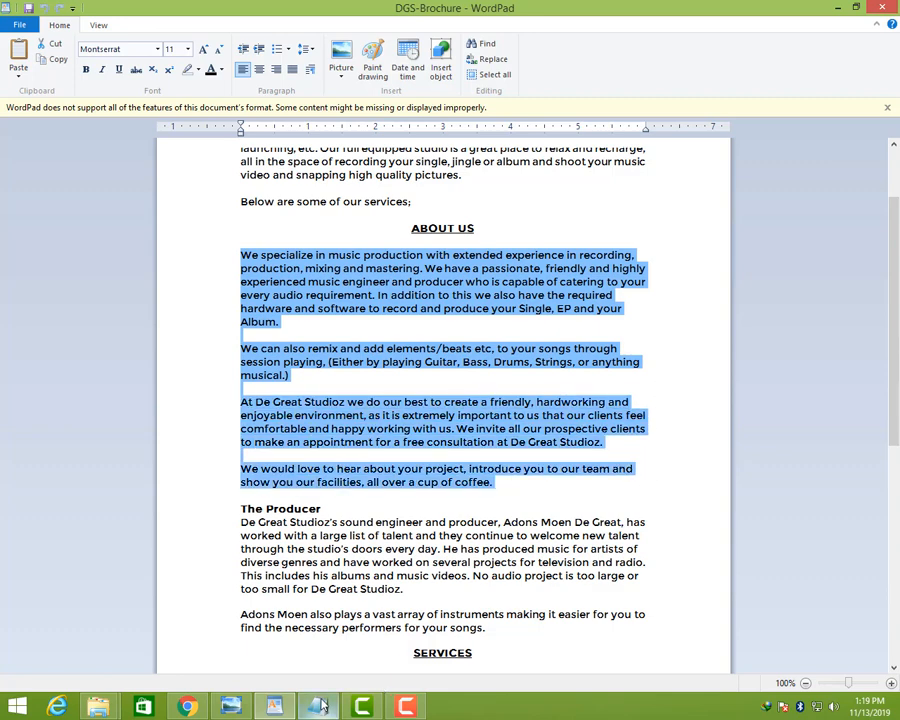
- Back in Elementor, replace all the body text under the Who we are heading with the copied About Us paragraphs
left_click(201, 709)
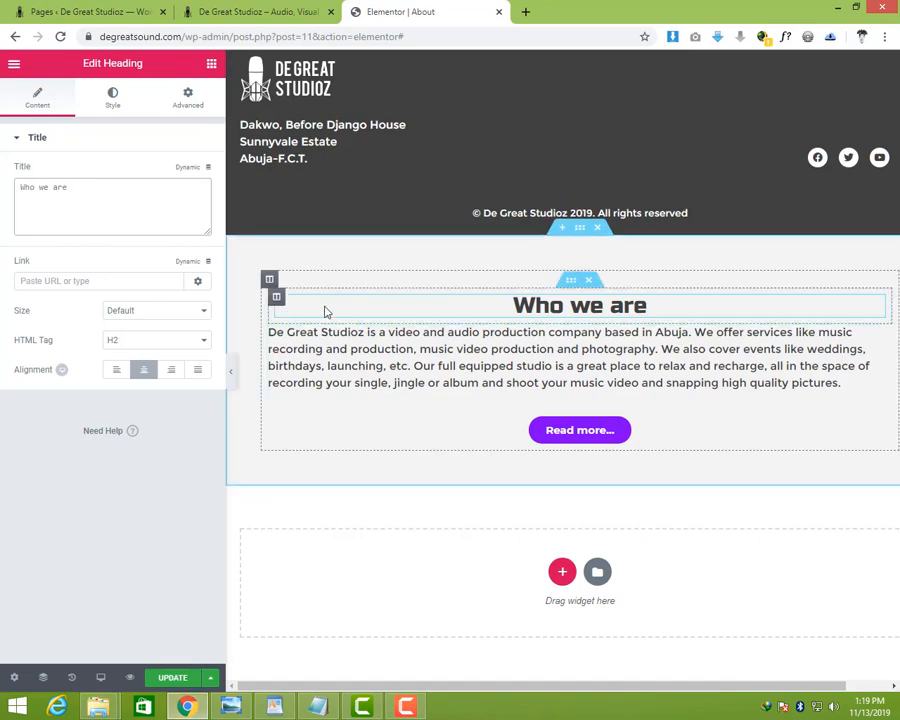
left_click(413, 346)
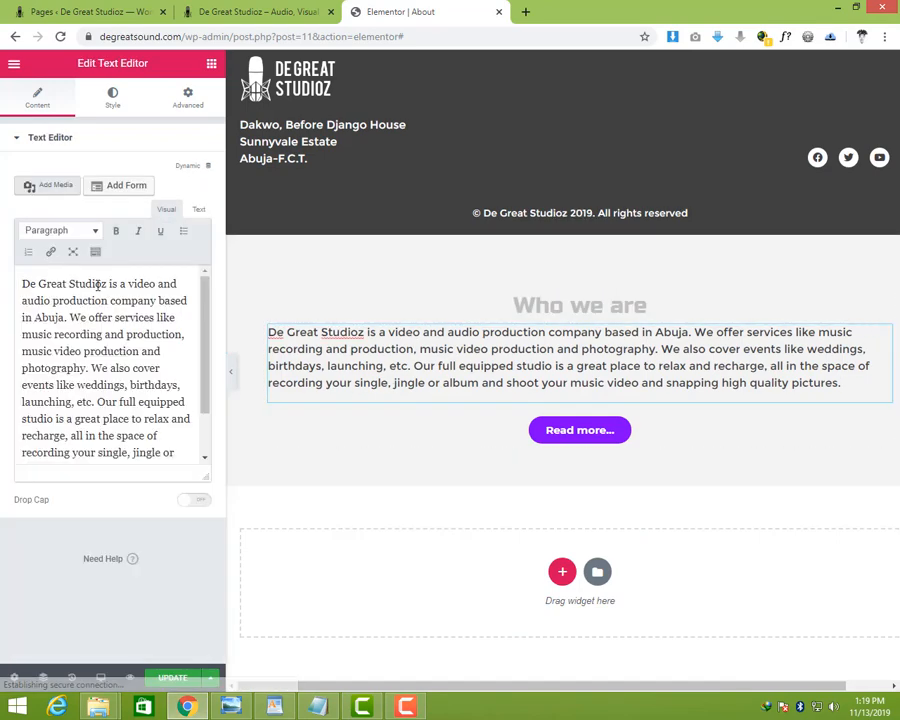
left_click(198, 209)
left_click(74, 322)
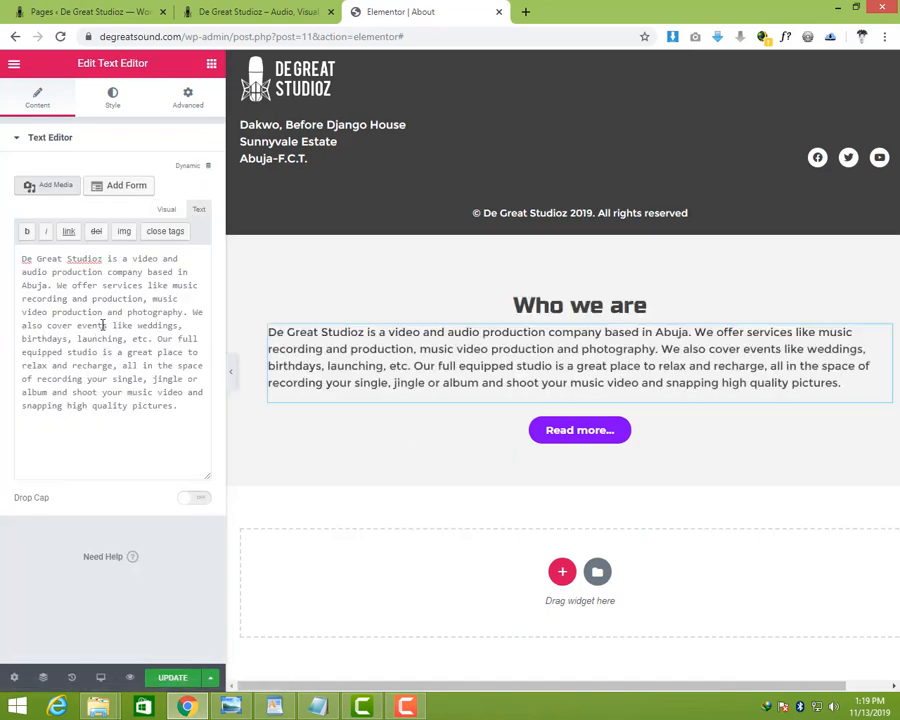
key("ctrl+a")
key("ctrl+v")
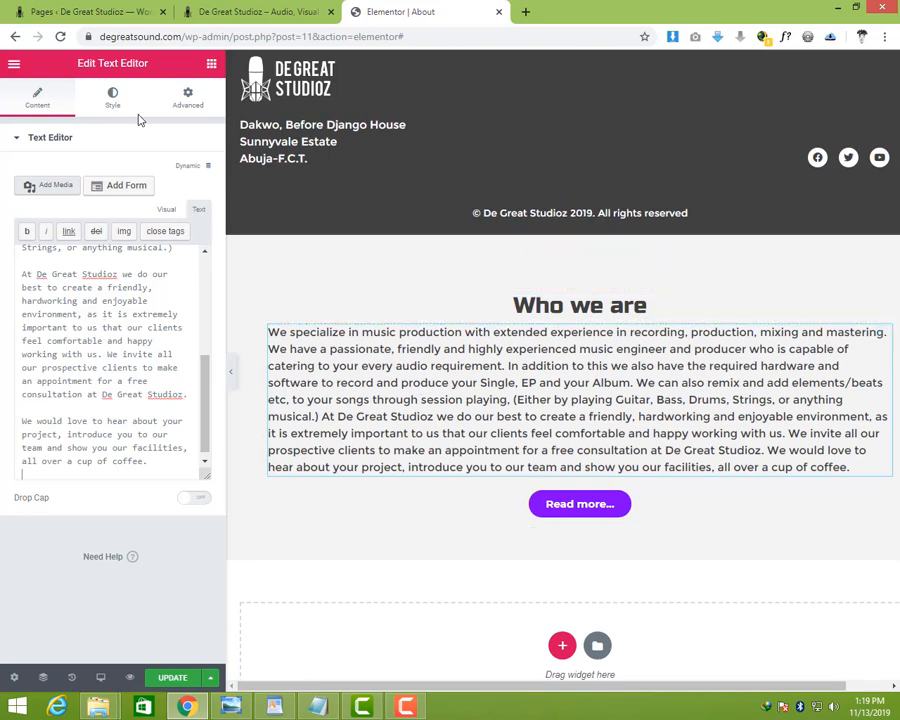
- Set the line height of the Who we are body text to 1.7 em
left_click(113, 97)
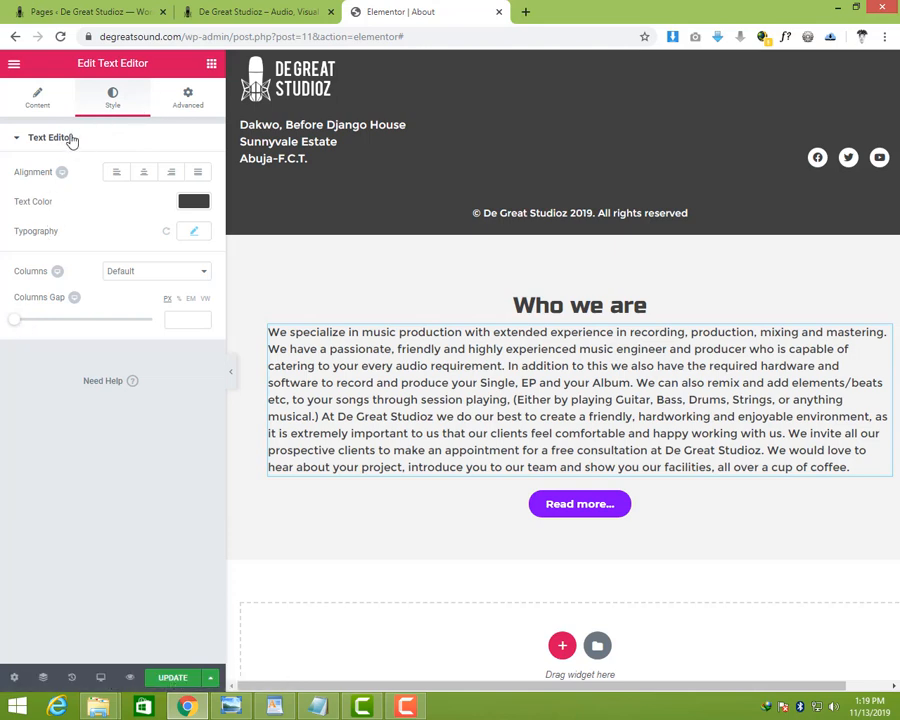
left_click(194, 232)
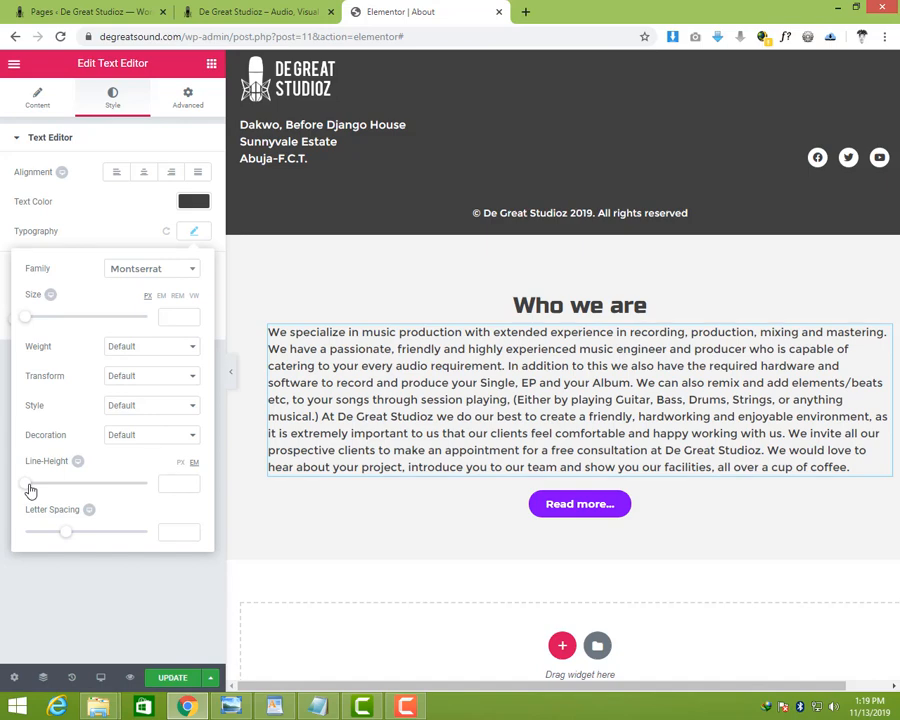
left_click_drag(30, 489, 53, 490)
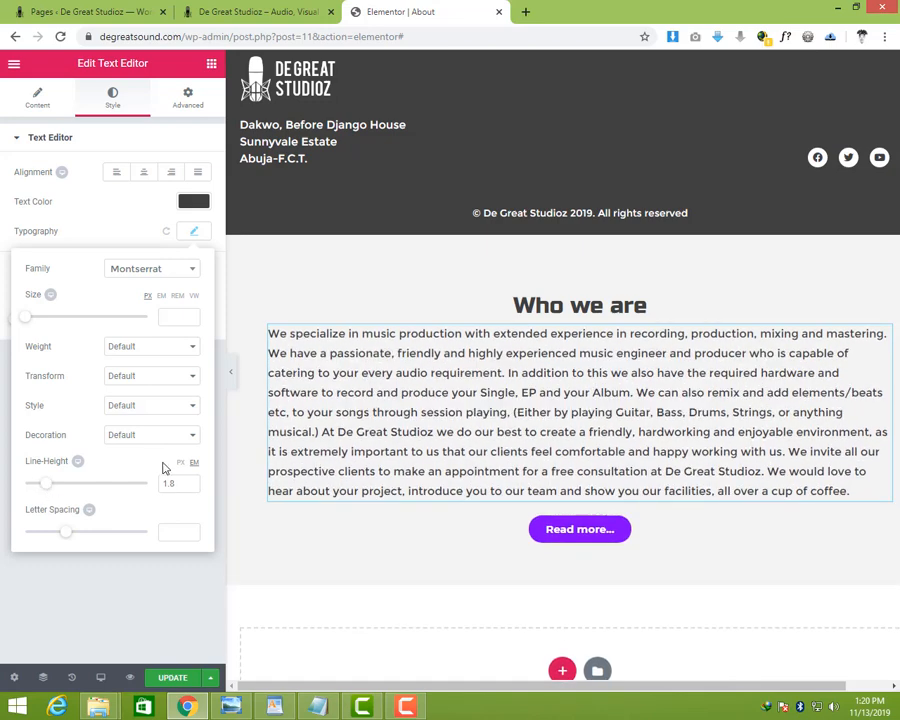
key("BackSpace")
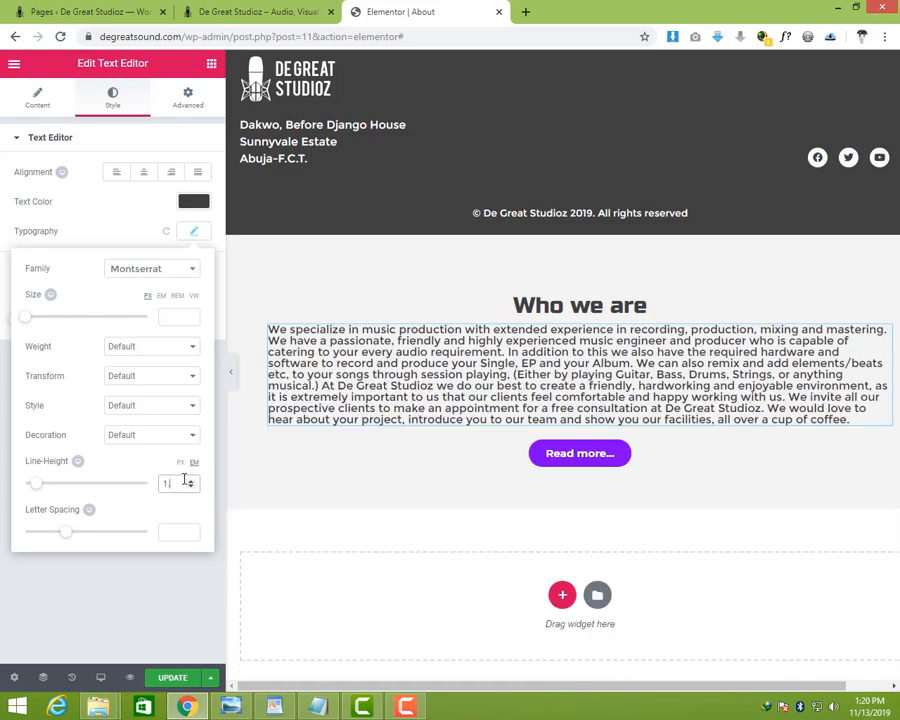
type("7")
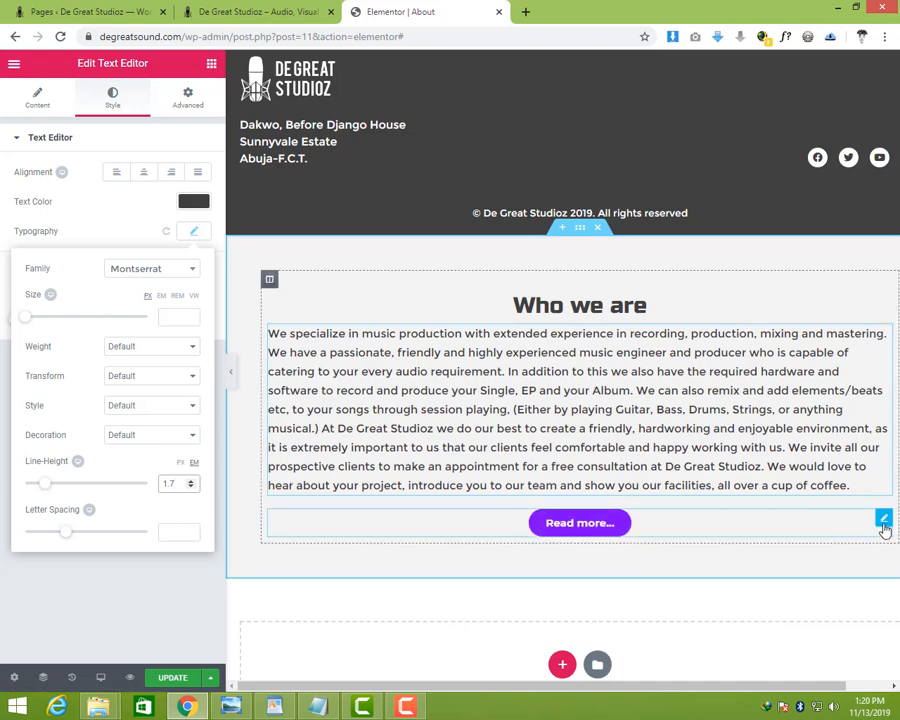
- Delete the Read more button from the Who we are section and duplicate the section
right_click(884, 530)
left_click(790, 672)
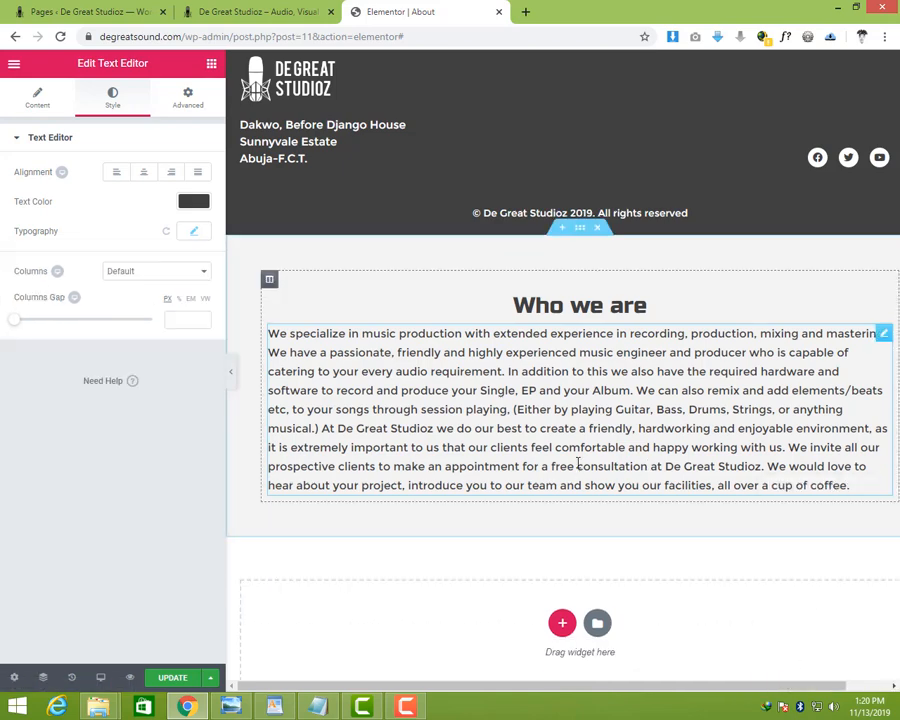
scroll(546, 416, "down", 1)
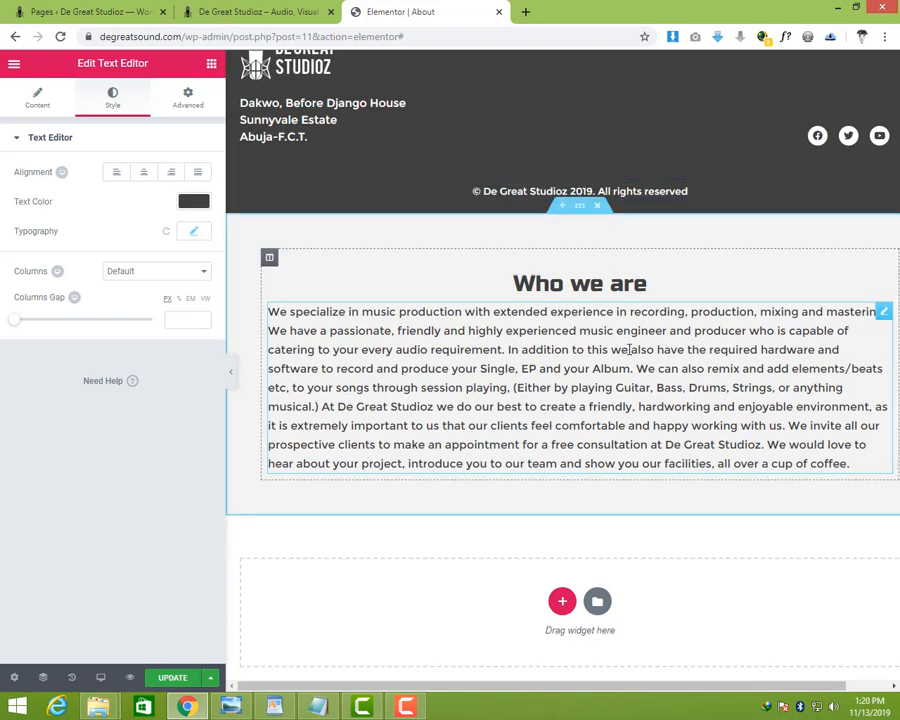
right_click(580, 206)
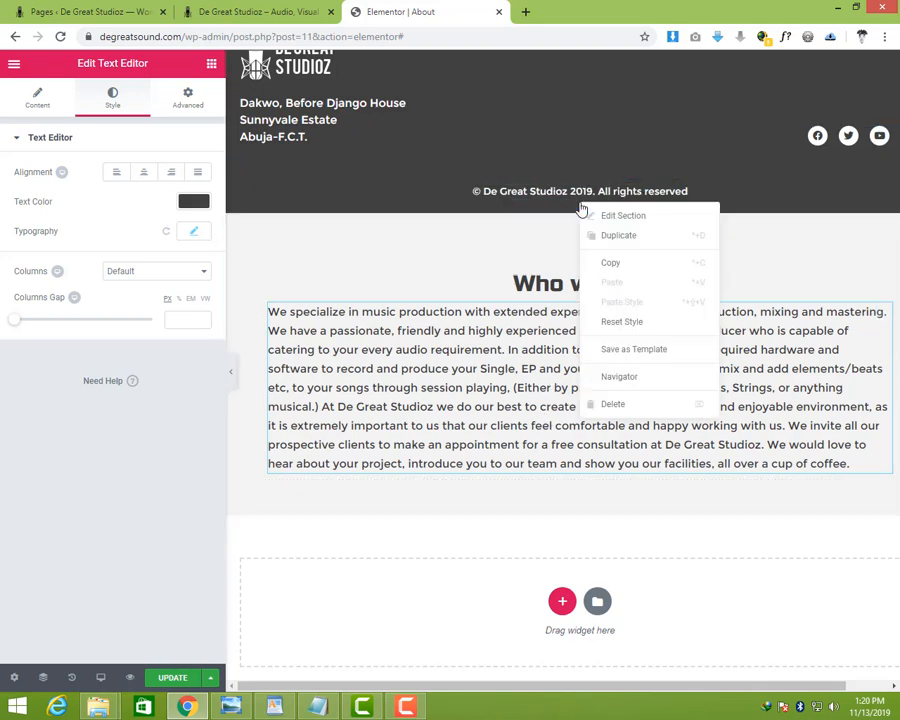
left_click(640, 238)
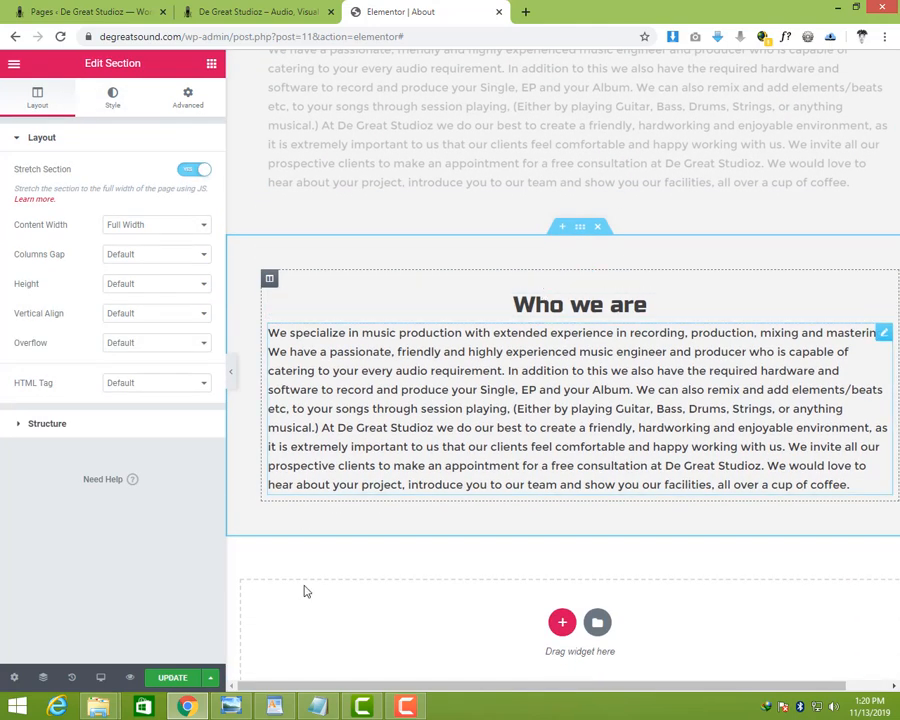
- Check The Producer section in the About mockup and give the duplicated section the purple 7e01ff background copied from the colors file
left_click(230, 706)
scroll(430, 340, "up", 2)
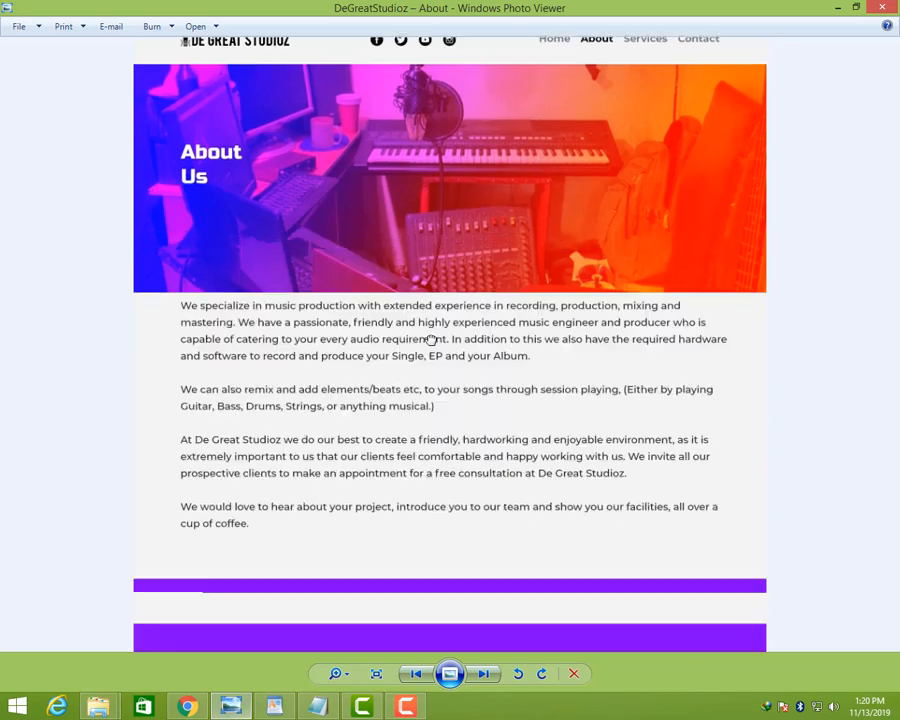
left_click_drag(431, 340, 431, 212)
left_click_drag(483, 404, 462, 186)
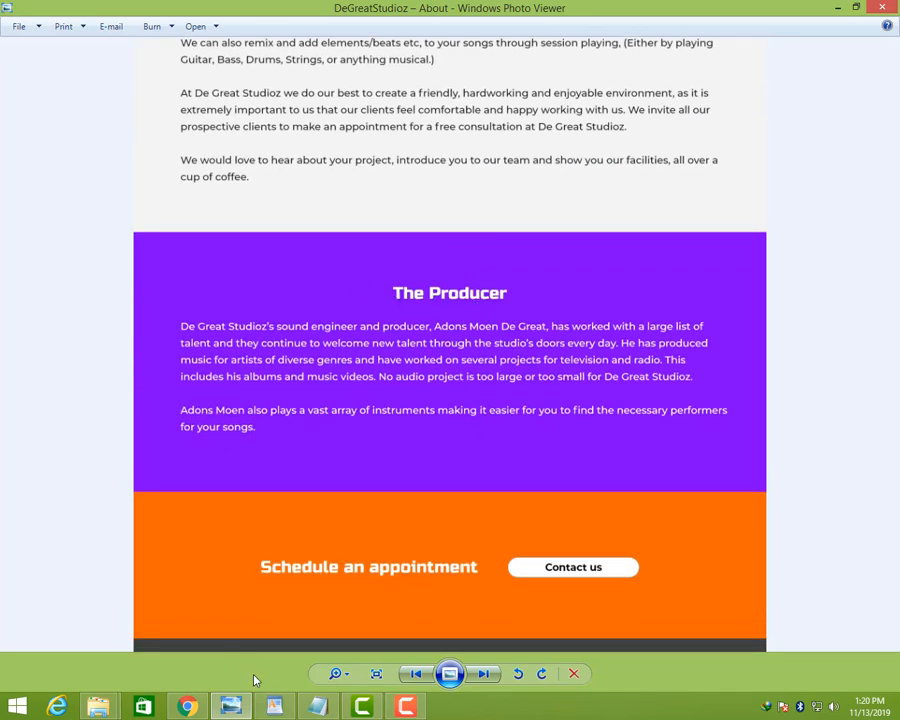
left_click(231, 706)
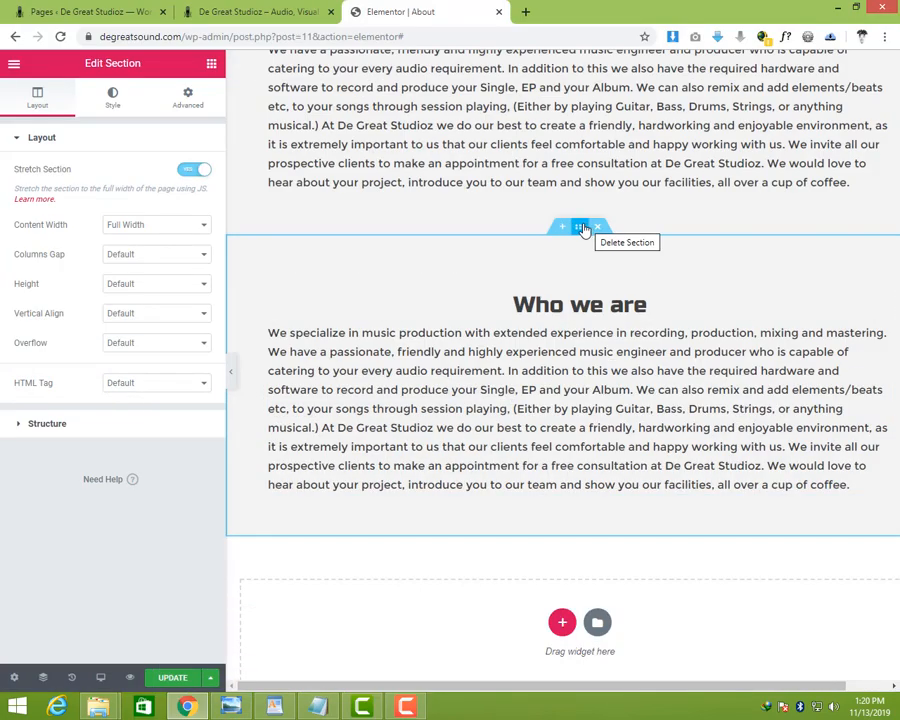
right_click(584, 230)
left_click(587, 235)
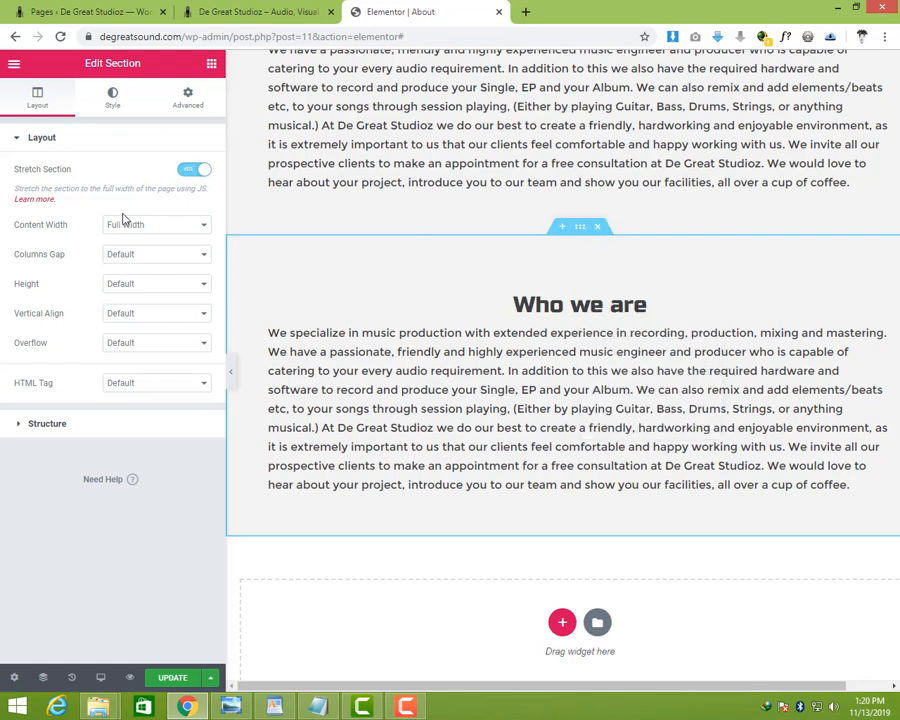
left_click(115, 102)
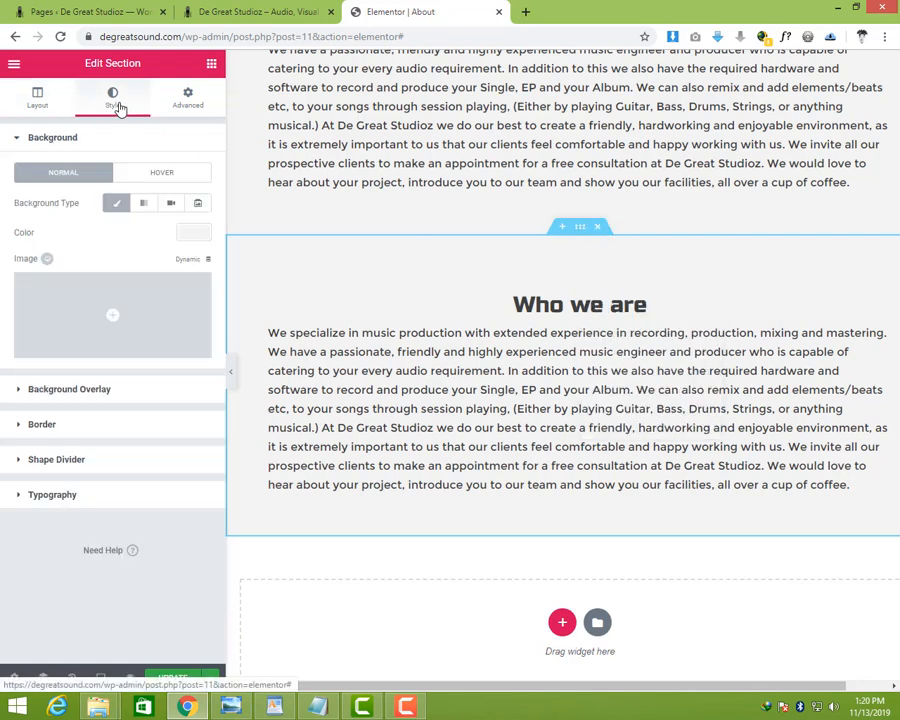
left_click(195, 233)
left_click(317, 706)
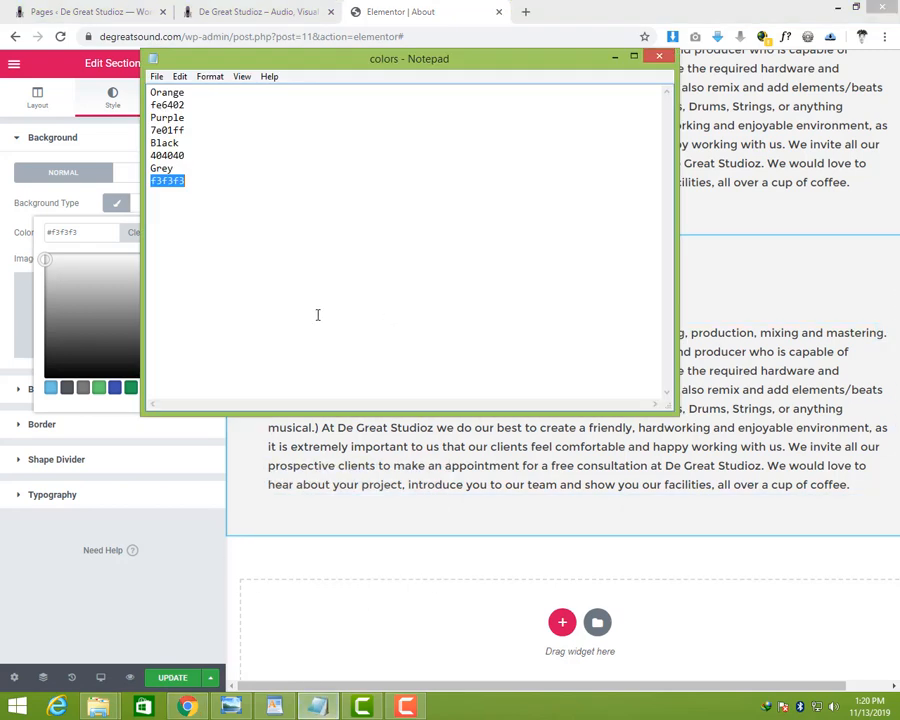
double_click(157, 130)
key("ctrl+c")
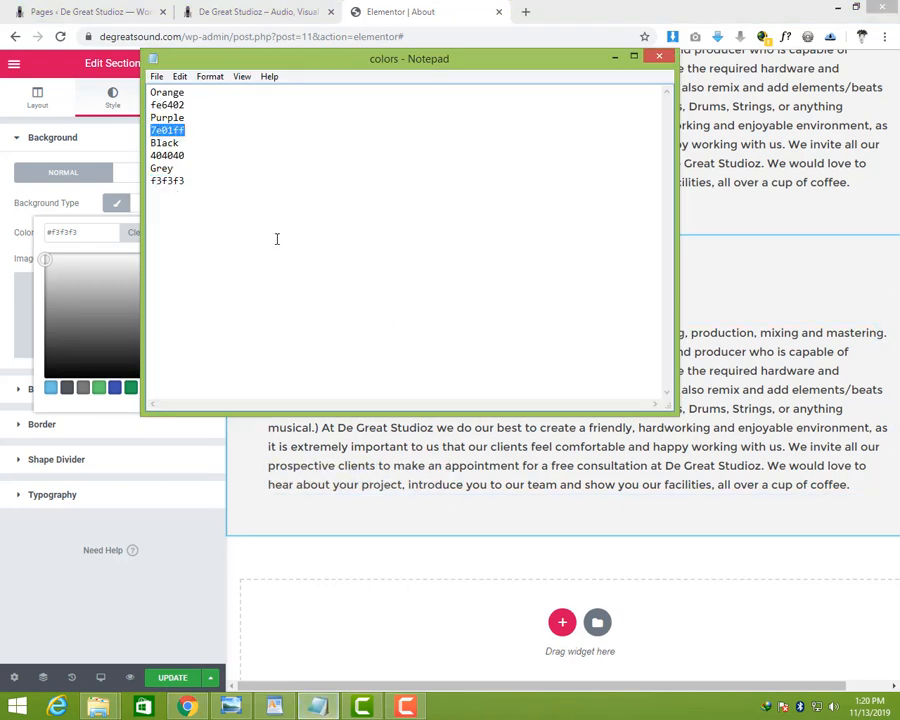
left_click(89, 232)
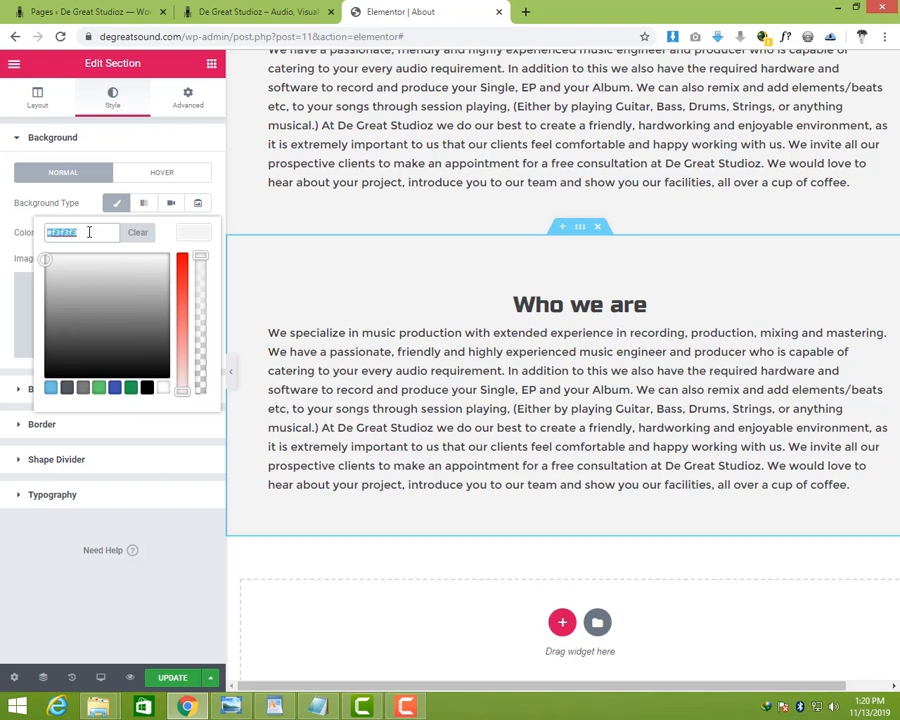
key("ctrl+v")
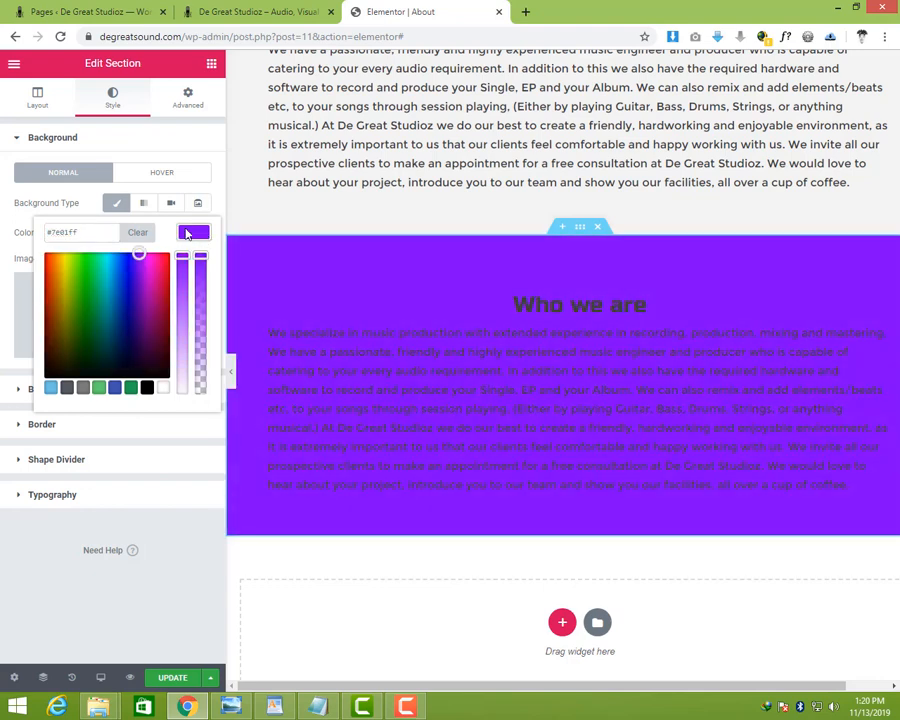
left_click(262, 246)
- Set the heading text color in the purple section to white, #ffffff
right_click(587, 317)
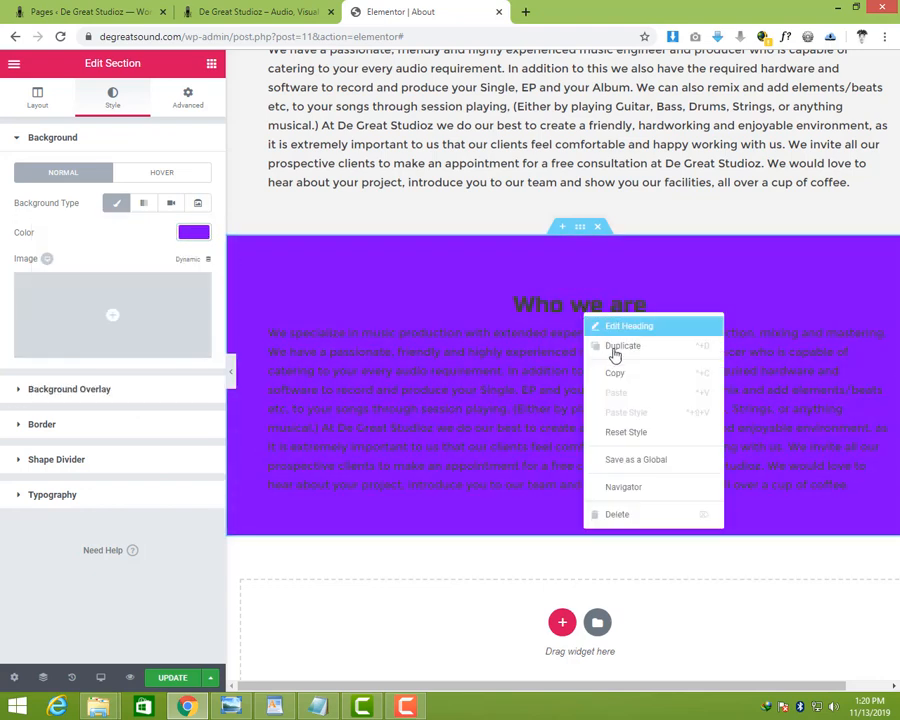
left_click(637, 328)
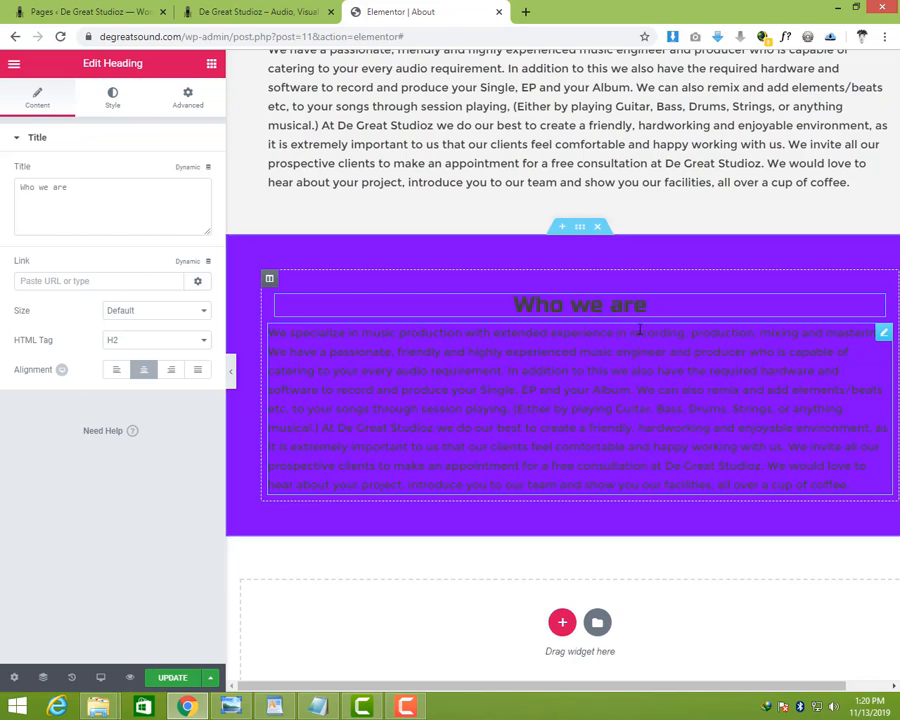
left_click(112, 98)
left_click(192, 172)
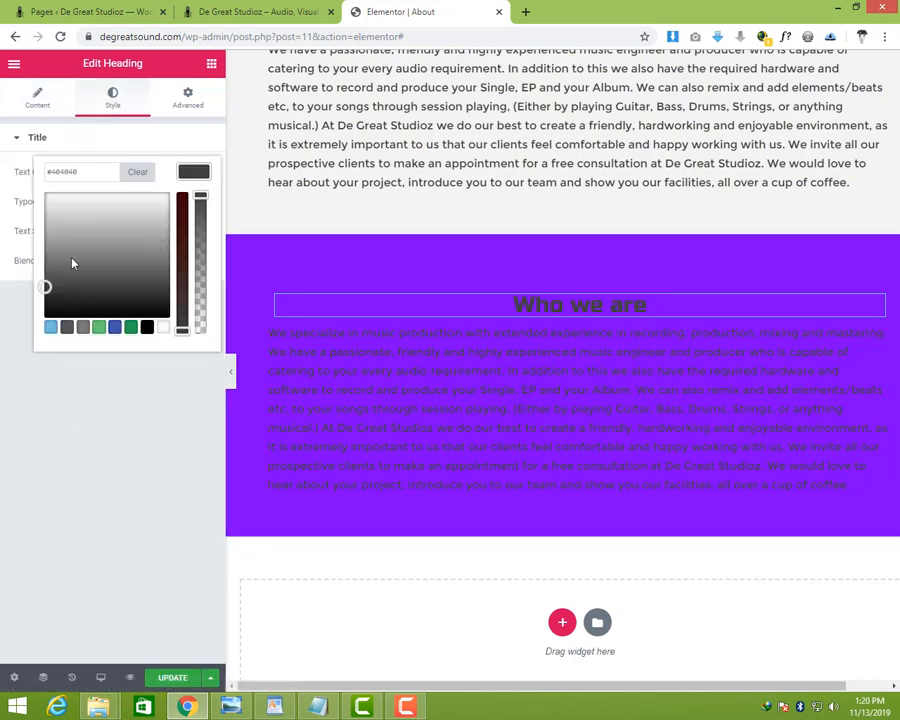
left_click(163, 326)
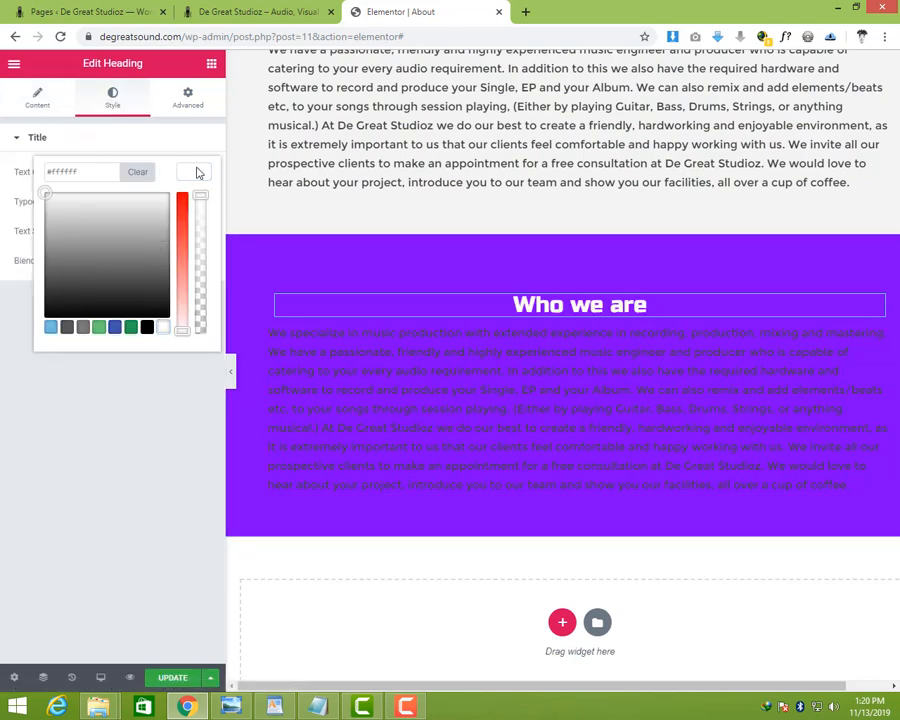
- Set the body text color in the purple section to white
right_click(390, 386)
left_click(406, 396)
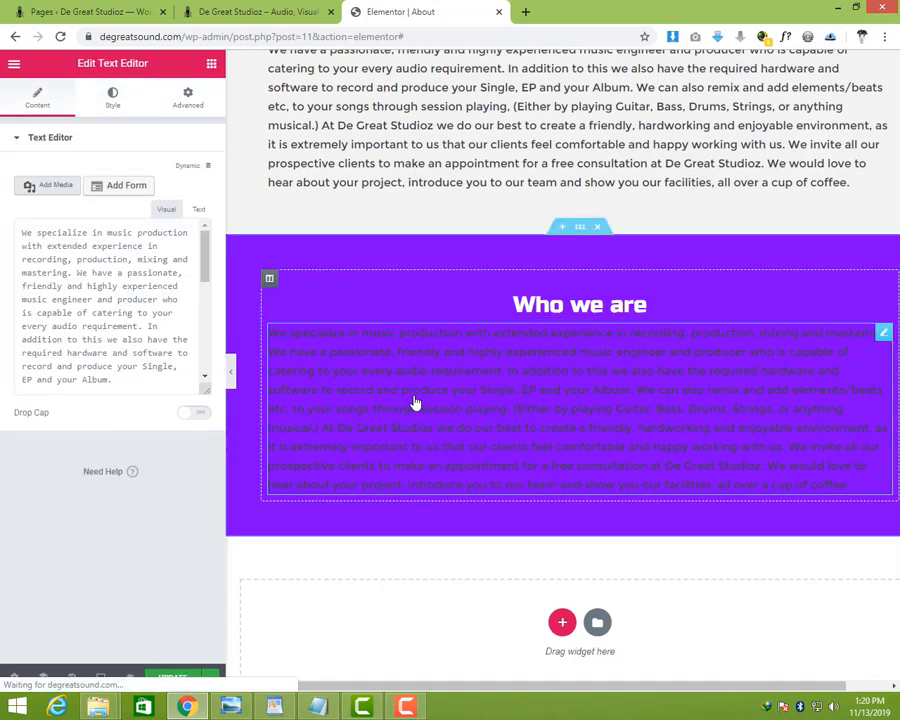
left_click(113, 100)
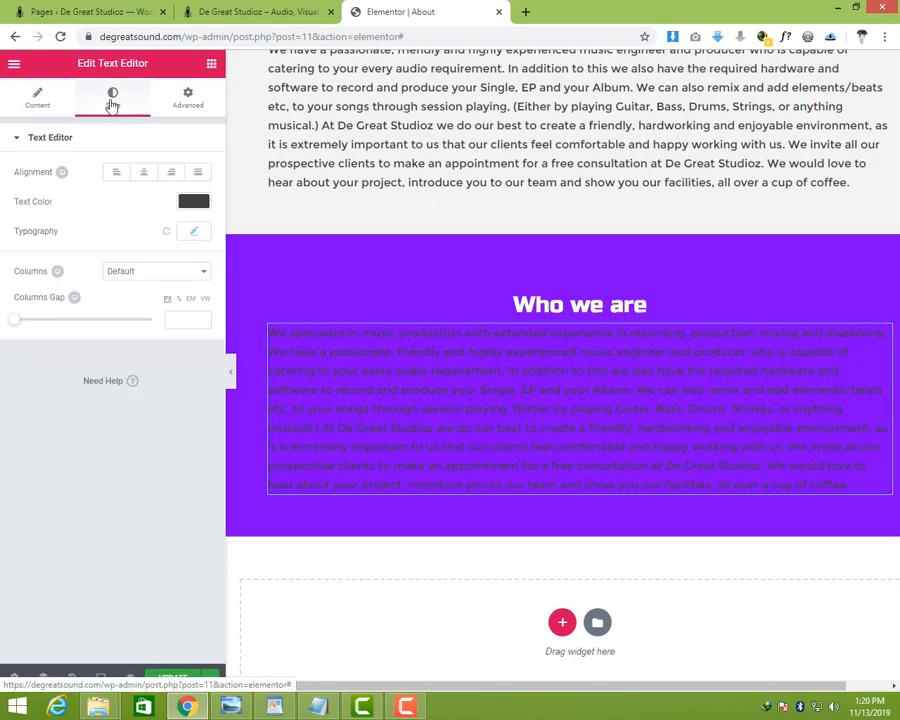
left_click(194, 203)
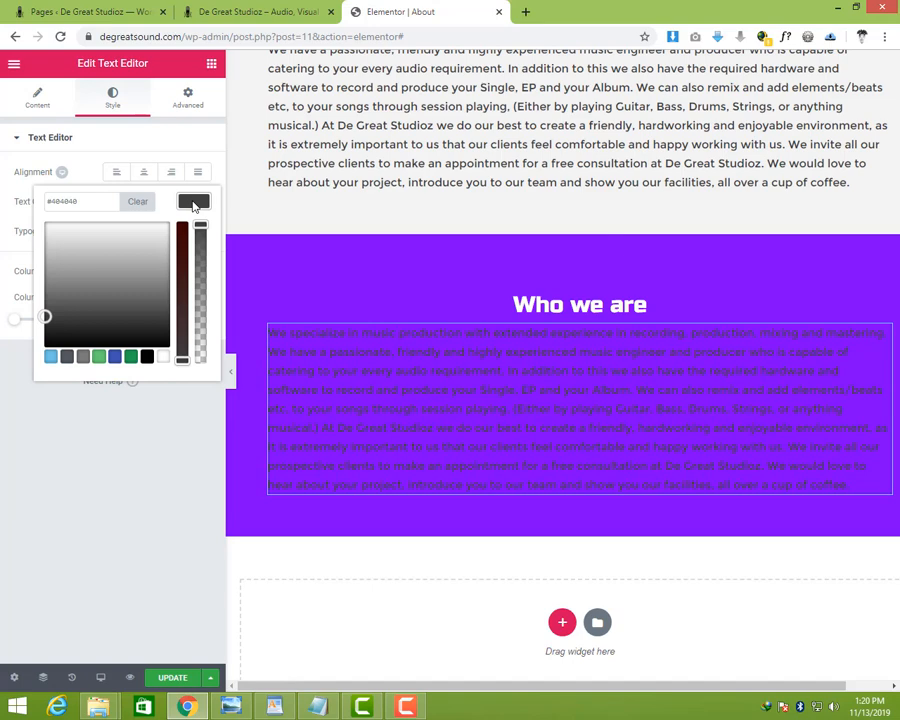
left_click(163, 358)
left_click(183, 172)
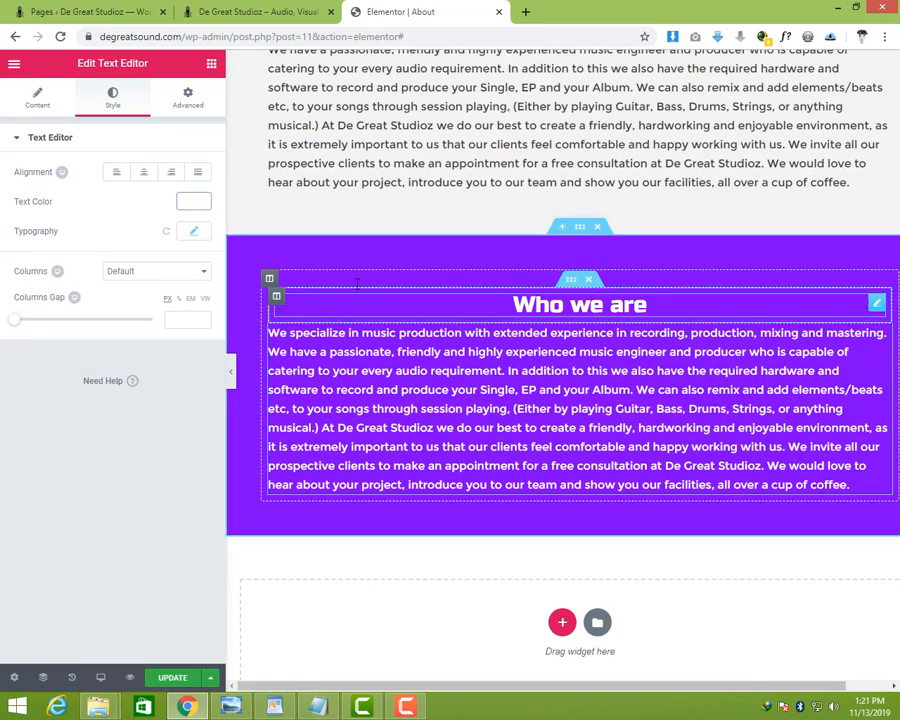
- Change the heading of the purple section to The Producer
left_click(580, 304)
left_click(47, 99)
left_click_drag(124, 187, 2, 197)
type("T")
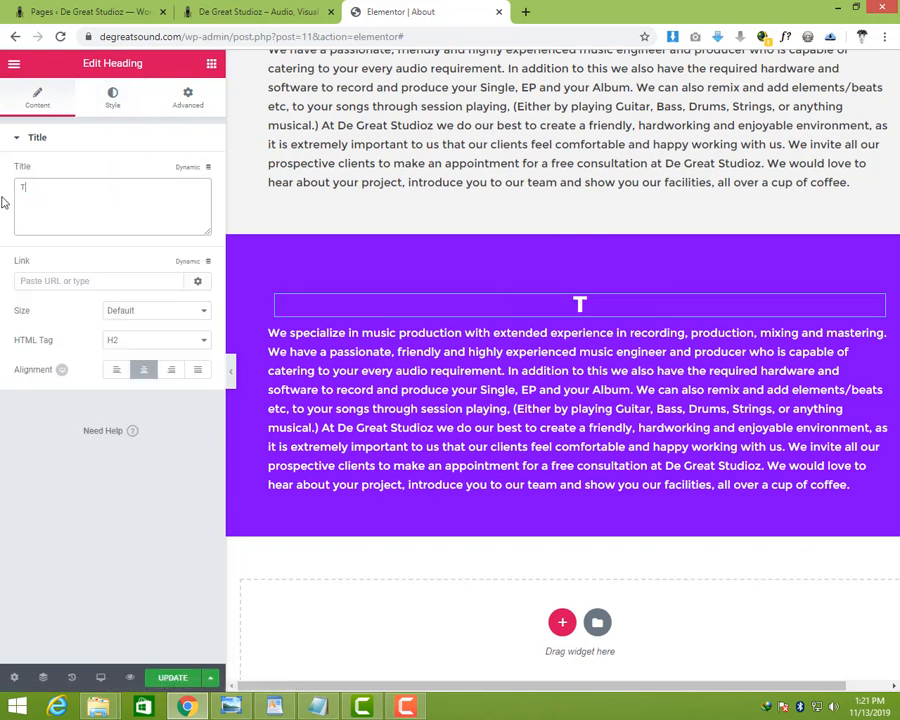
type("he Product")
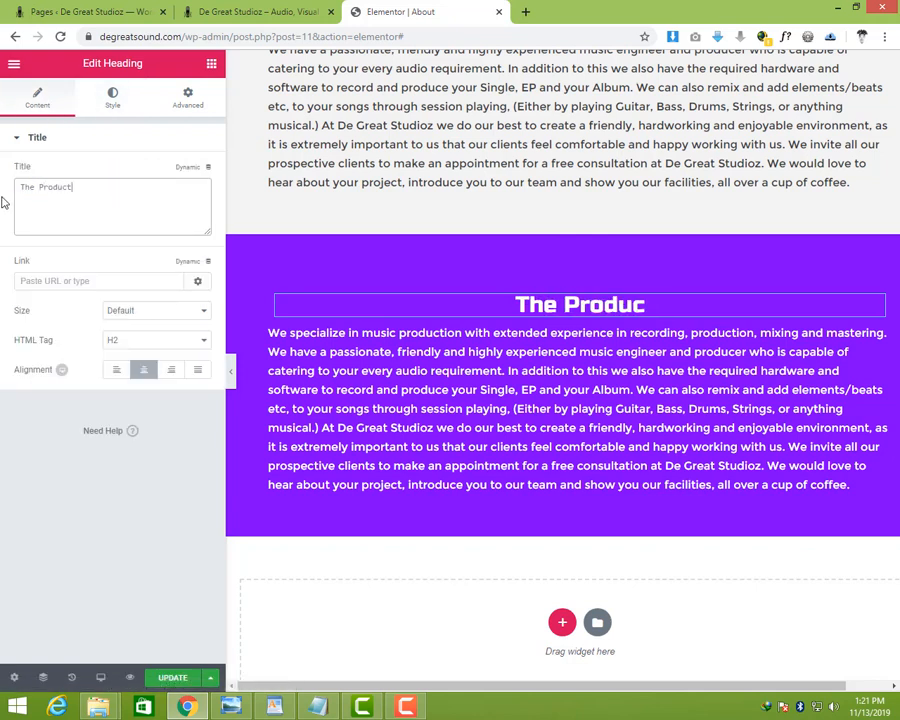
type("er")
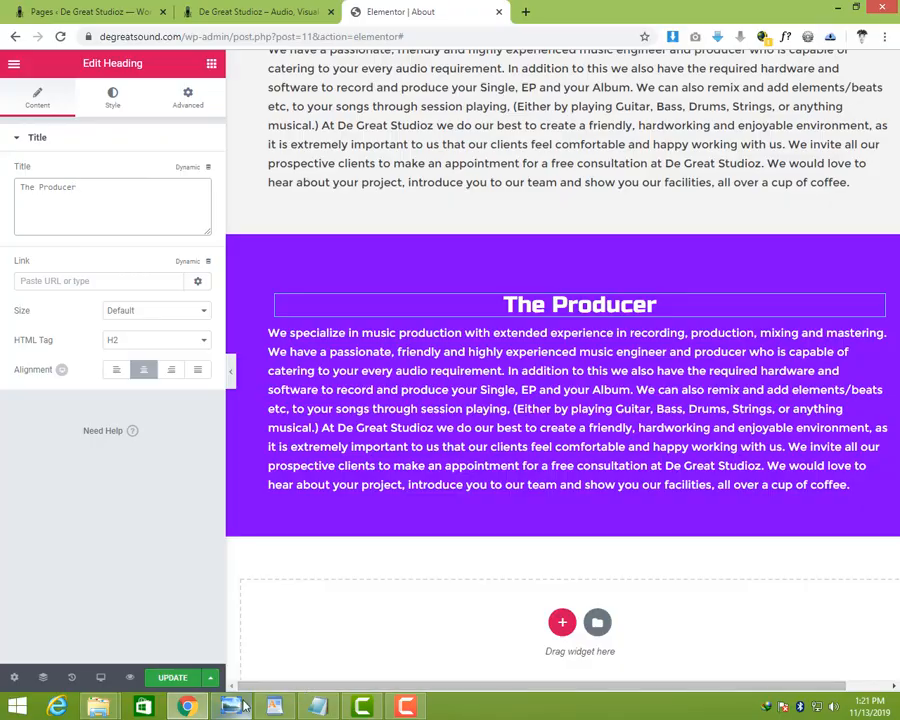
- Switch to the DGS-Brochure document in WordPad and copy the two paragraphs under The Producer
left_click(274, 706)
left_click(382, 400)
scroll(298, 437, "down", 3)
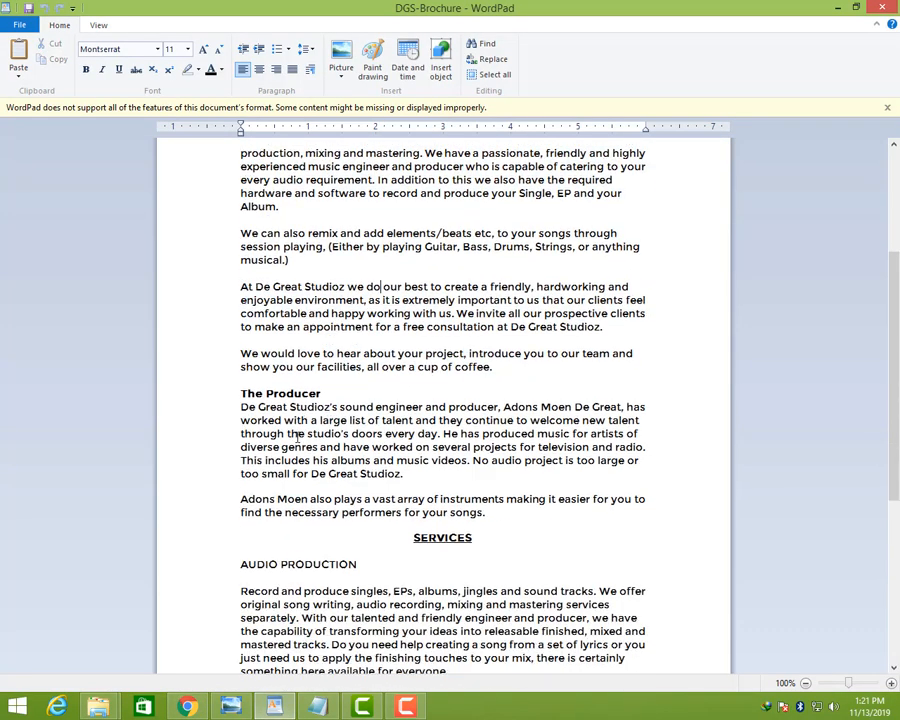
scroll(297, 437, "down", 2)
left_click_drag(242, 320, 526, 433)
key("ctrl+c")
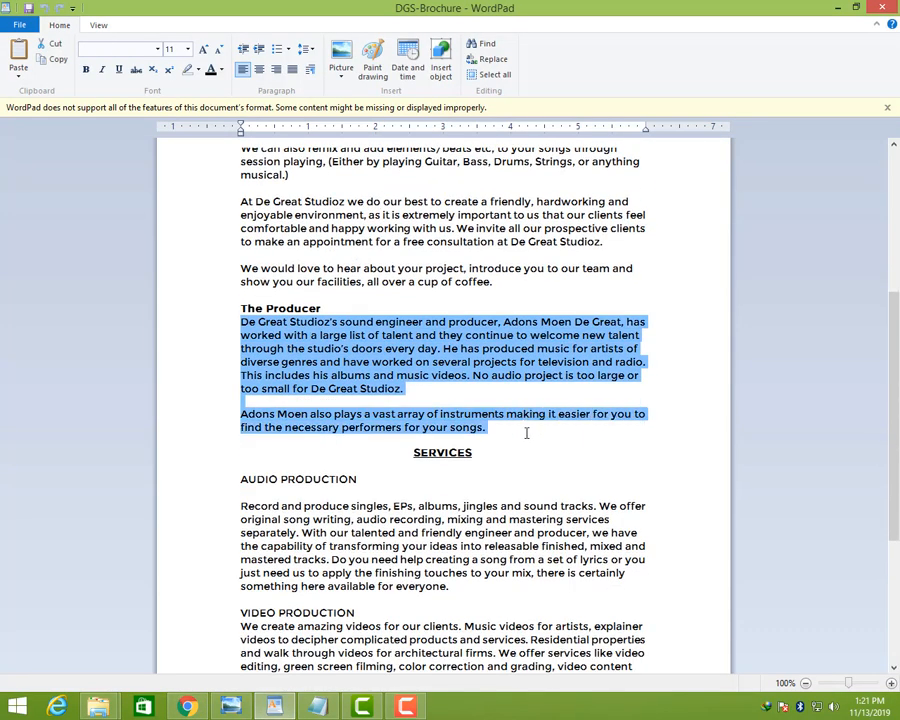
- Back in Elementor, replace the purple section's body text with the copied Producer paragraphs in the plain-text editor mode
left_click(187, 706)
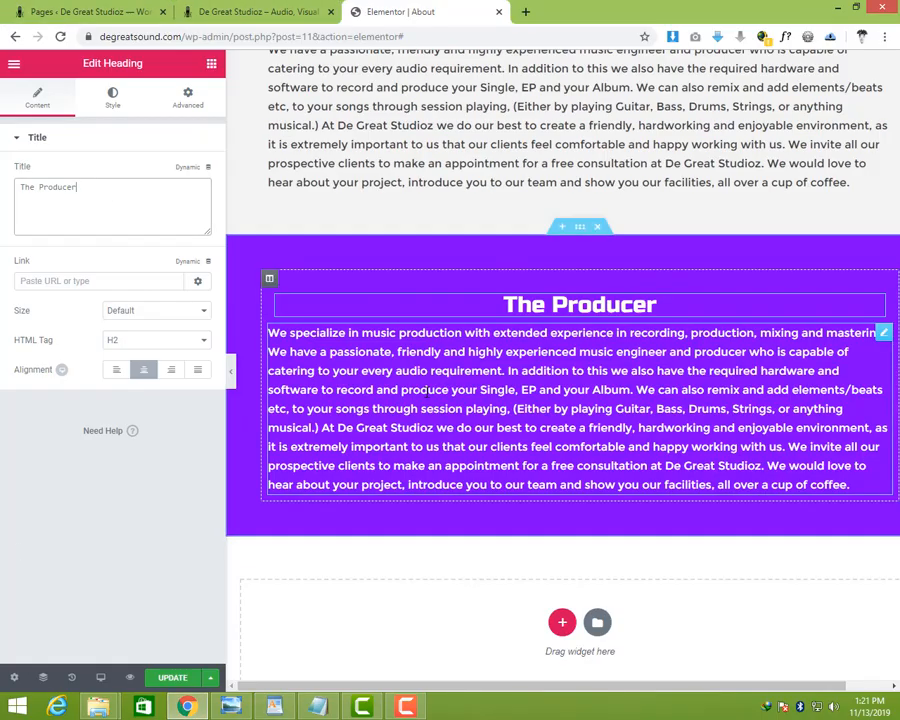
right_click(428, 398)
left_click(494, 408)
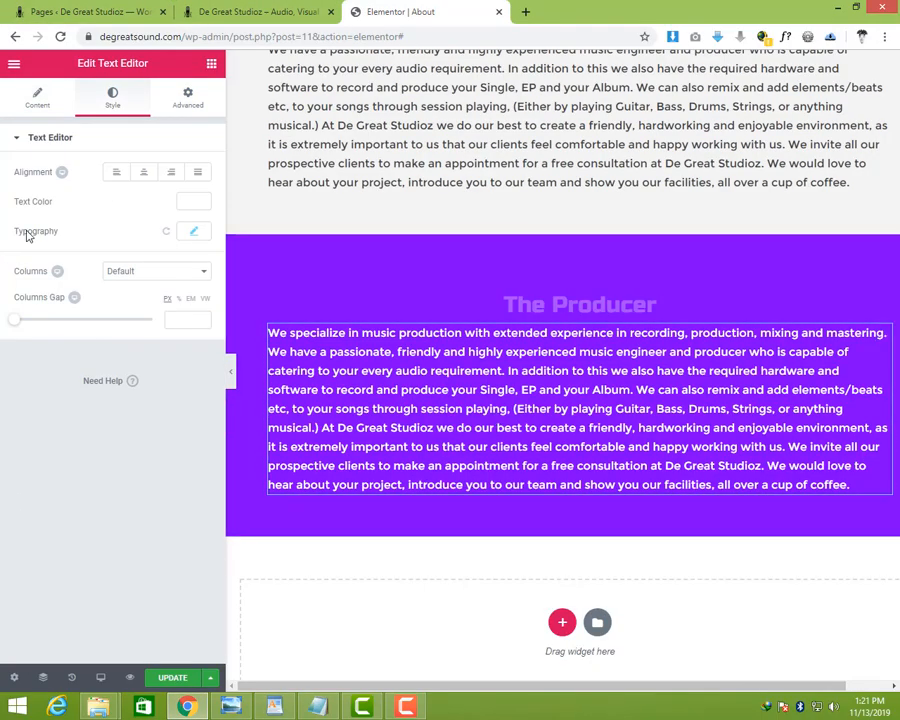
left_click(35, 102)
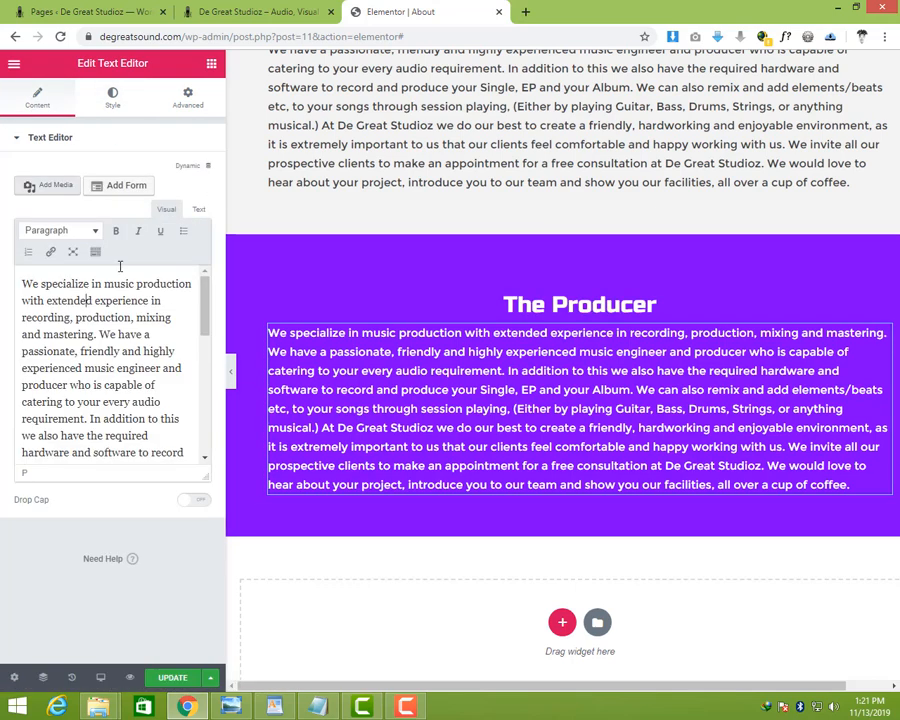
left_click(199, 210)
key("ctrl+a")
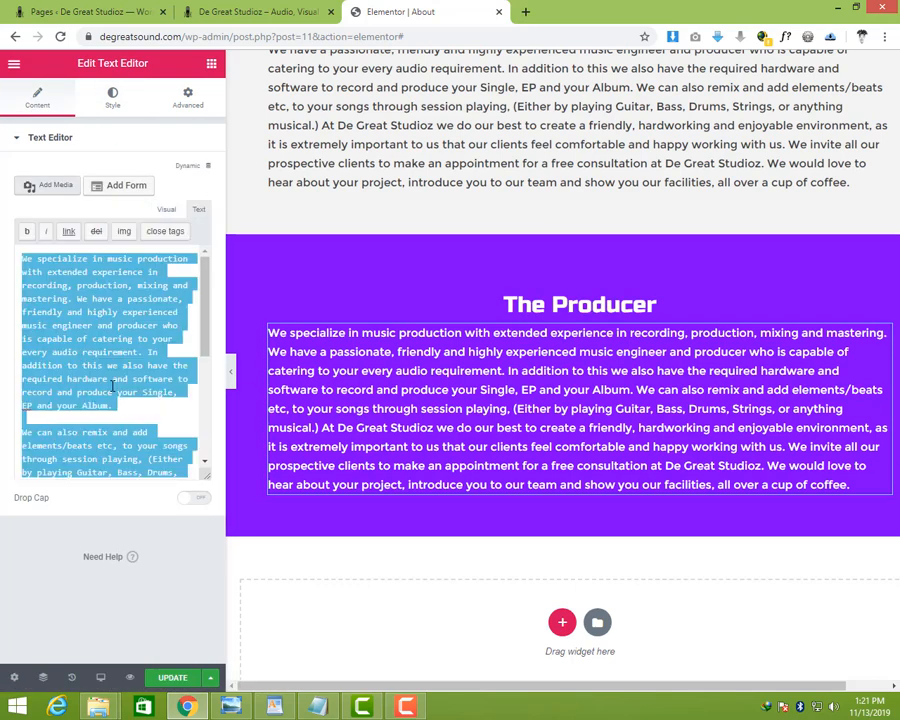
key("ctrl+v")
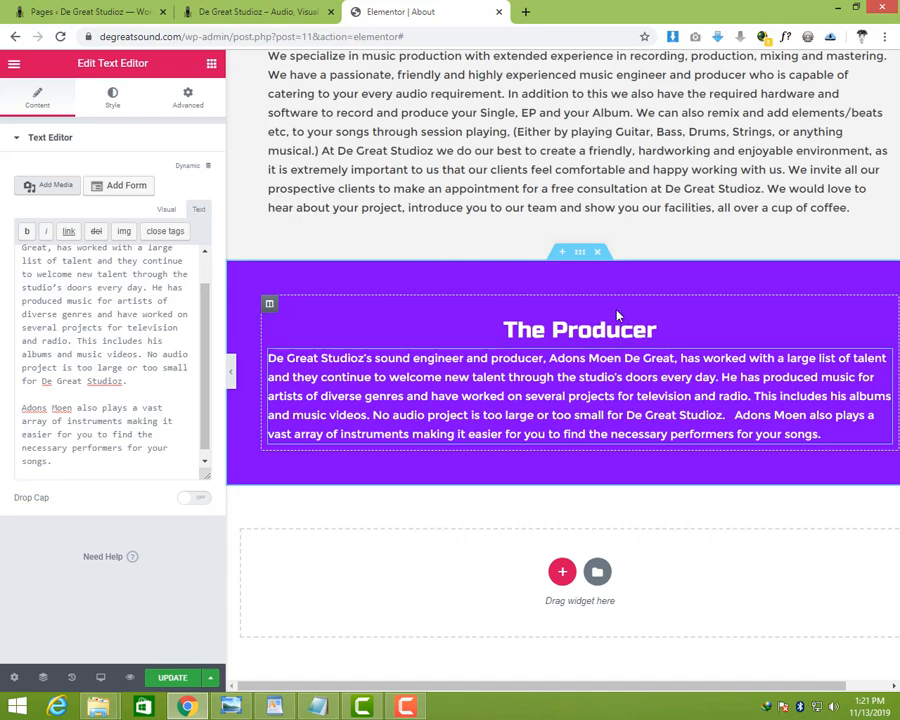
- Move the Who we are and The Producer sections, in that order, above the orange Schedule an appointment section and update the page
scroll(633, 313, "up", 4)
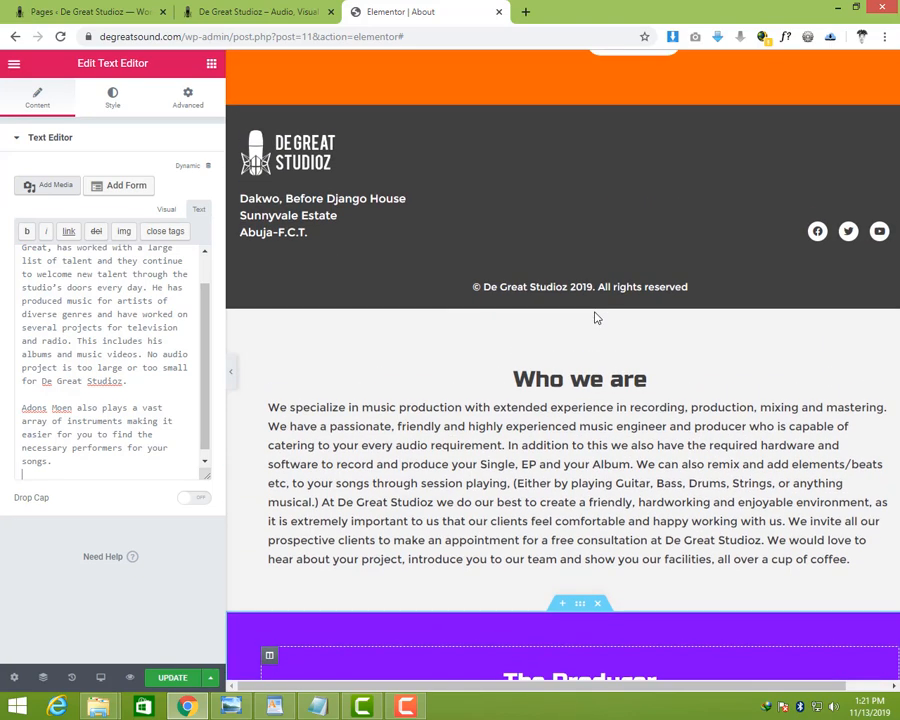
scroll(600, 311, "down", 2)
scroll(594, 306, "up", 2)
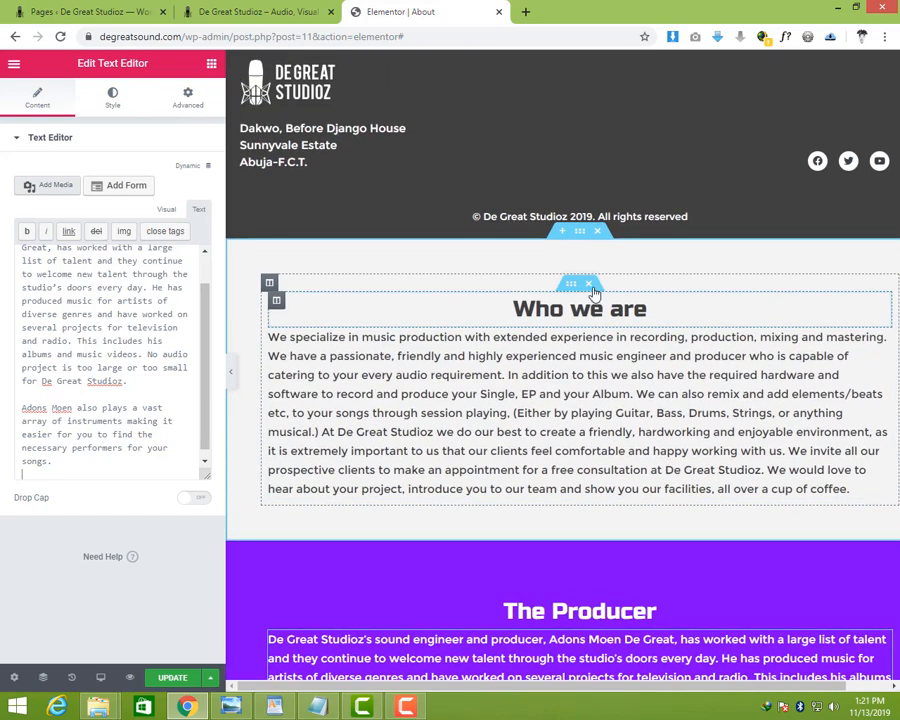
scroll(599, 280, "down", 2)
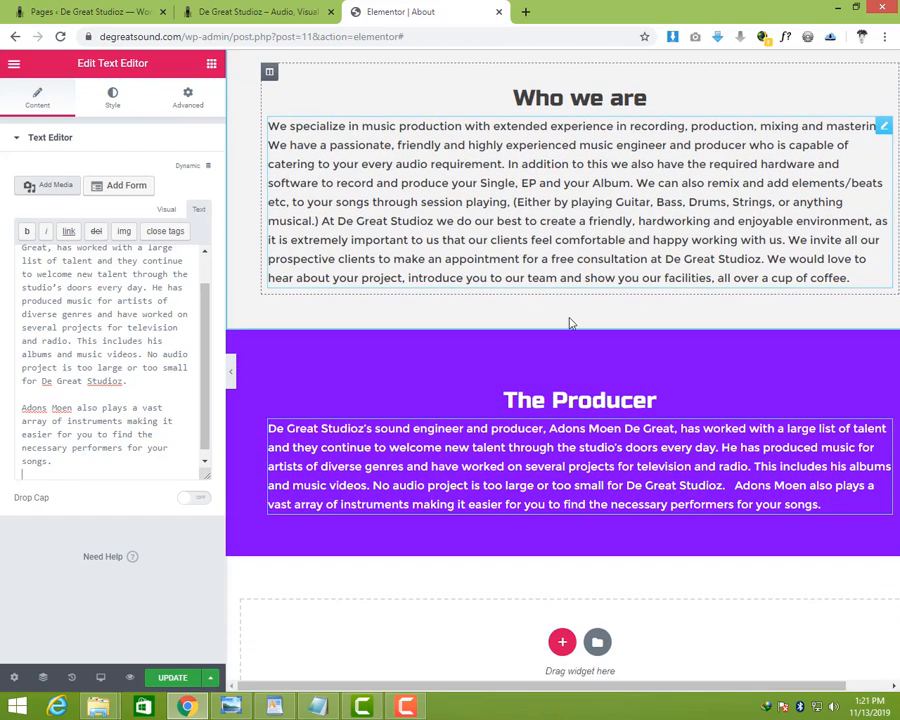
scroll(590, 280, "up", 2)
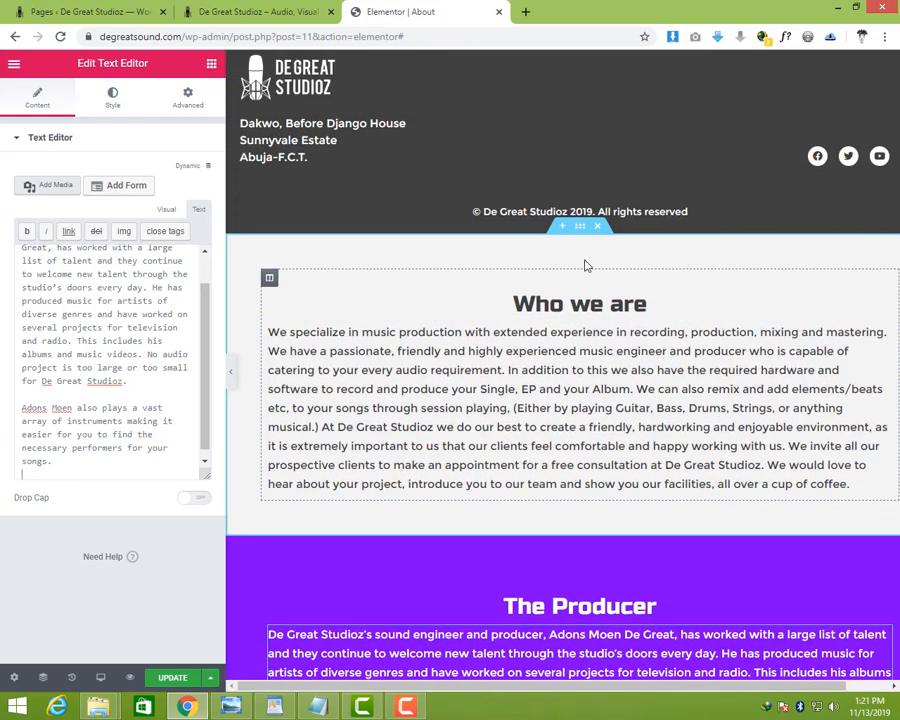
left_click_drag(580, 230, 514, 127)
scroll(568, 308, "down", 3)
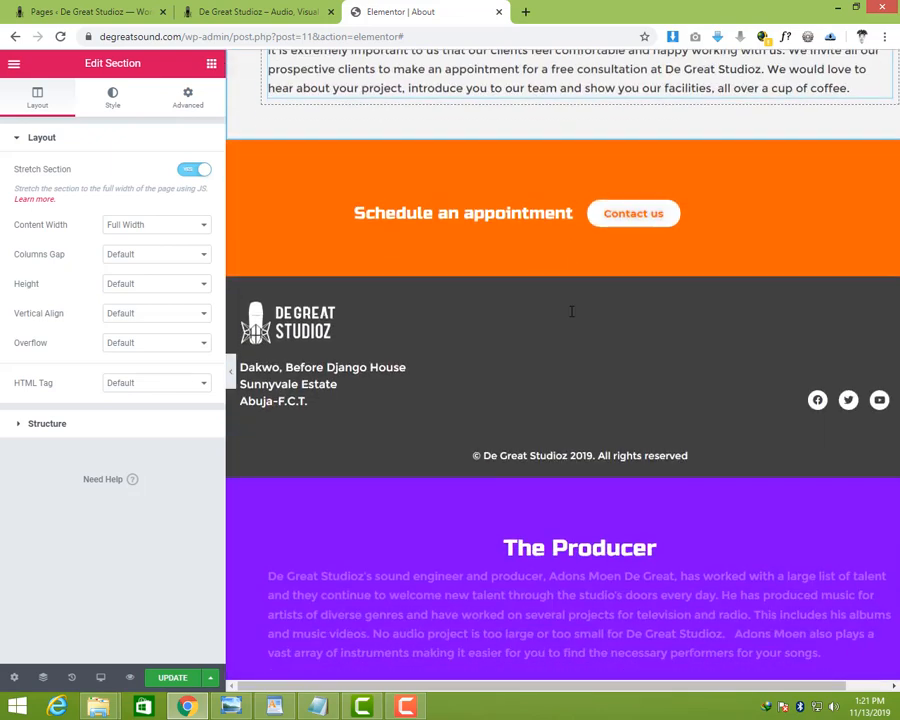
left_click_drag(586, 480, 516, 138)
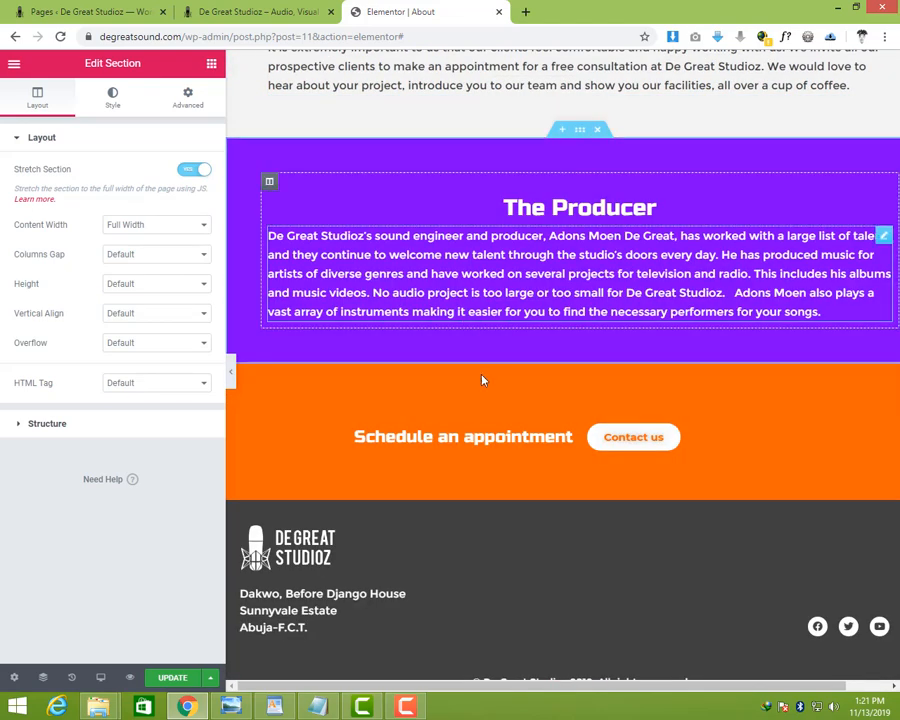
left_click(173, 680)
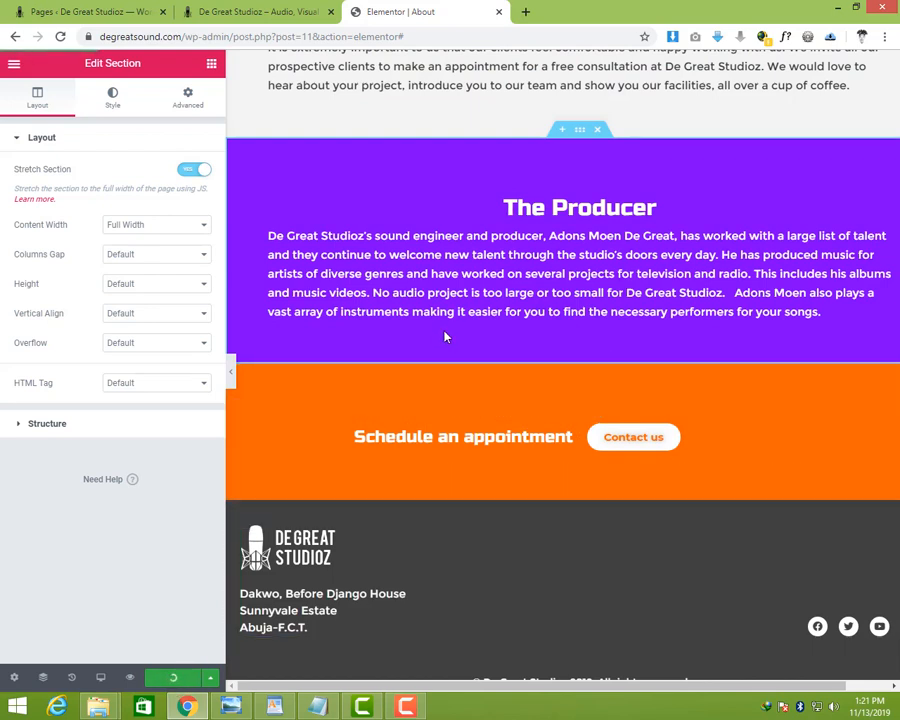
- Reload the live site and view its About page
left_click(250, 12)
mouse_move(75, 61)
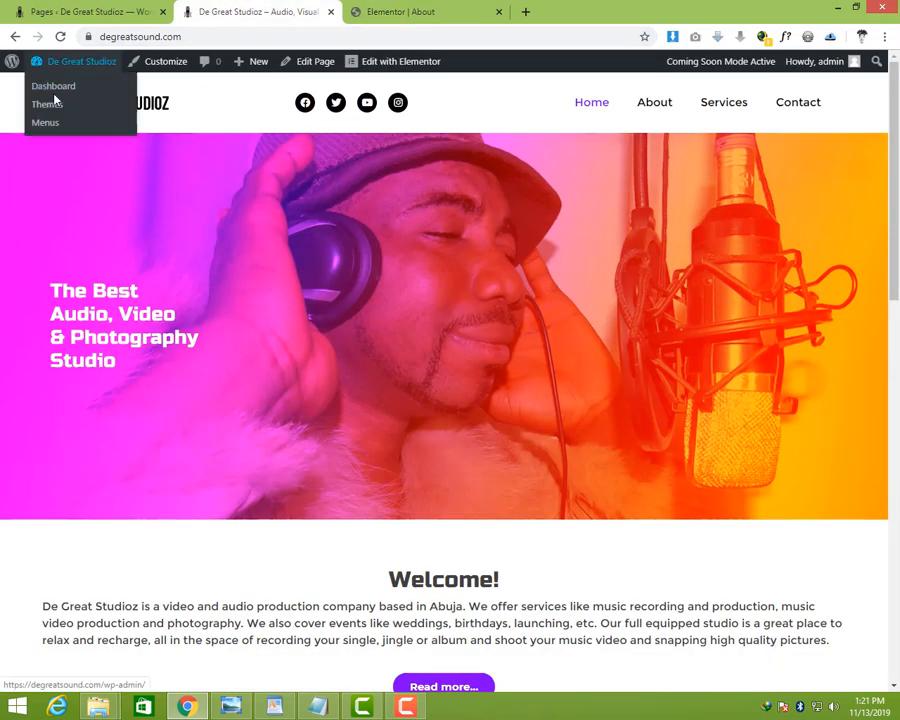
left_click(60, 35)
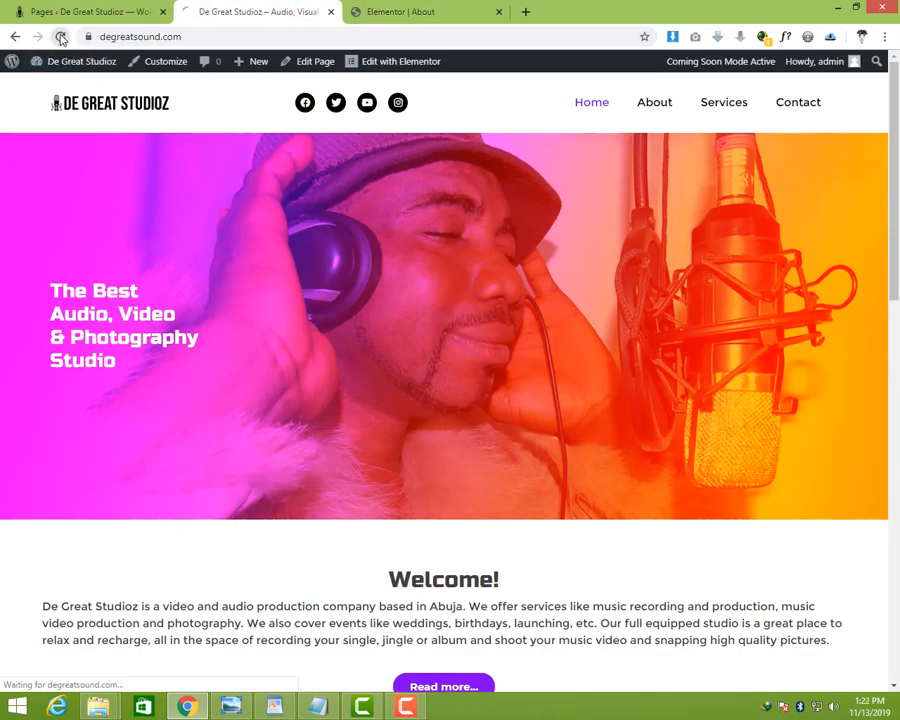
left_click(665, 106)
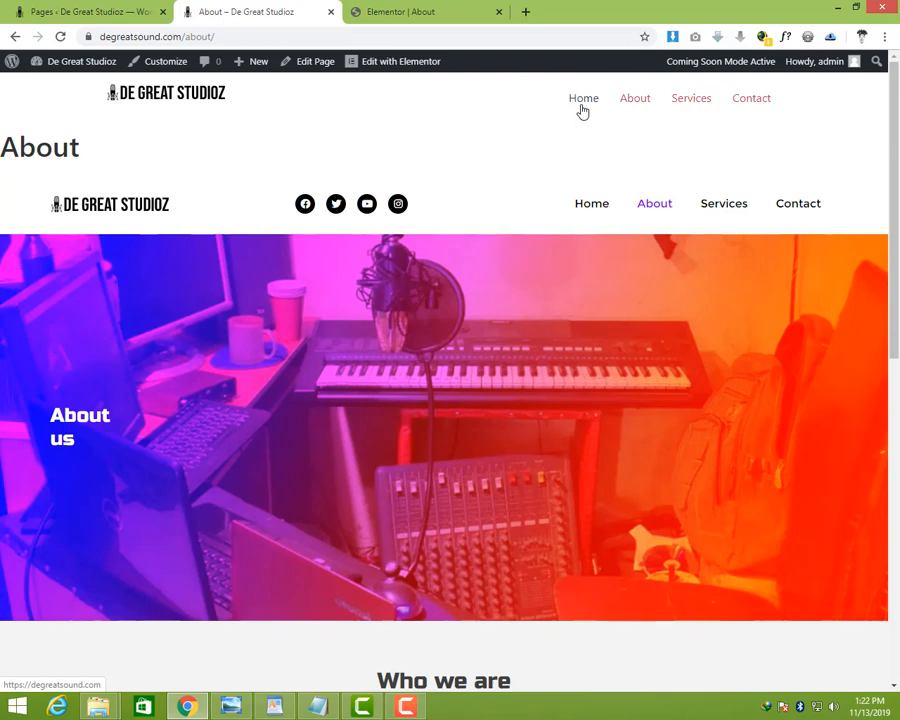
- Open the About page in the WordPress editor in a new browser tab from the Pages list
left_click(115, 14)
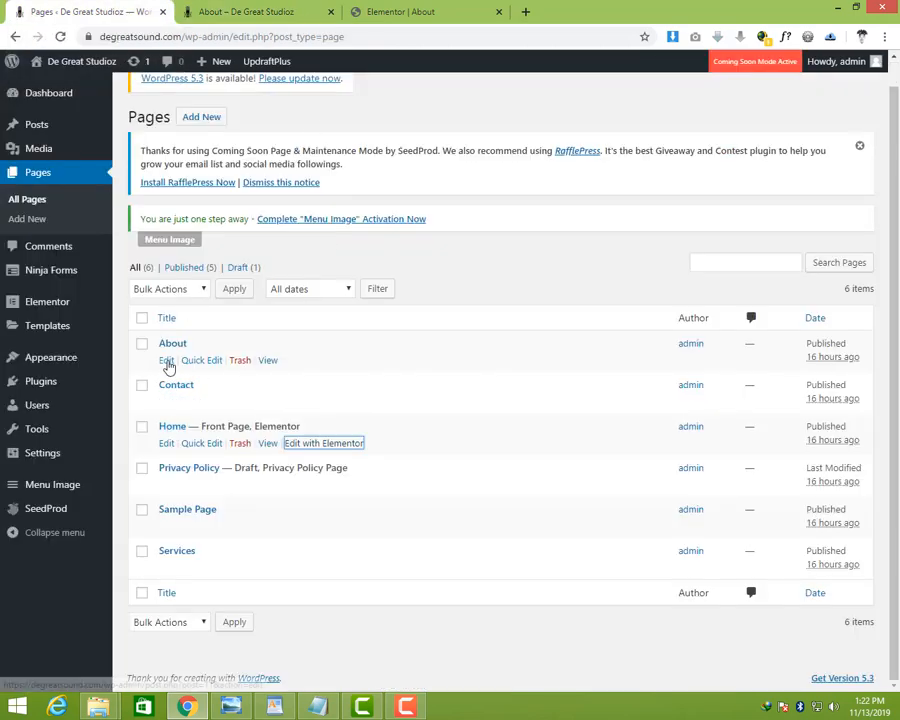
right_click(168, 366)
left_click(200, 371)
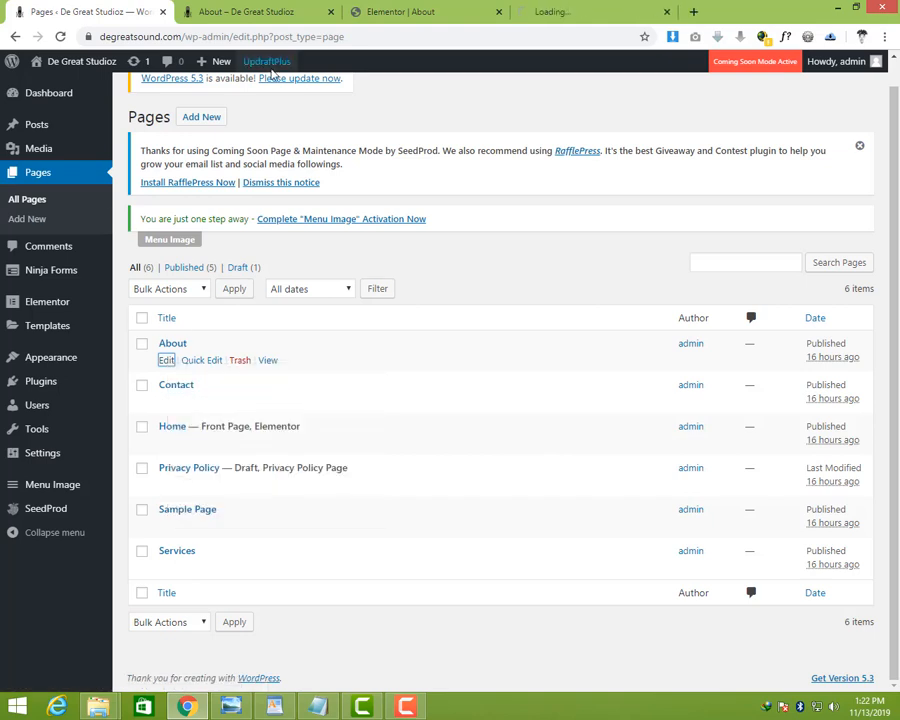
left_click(526, 12)
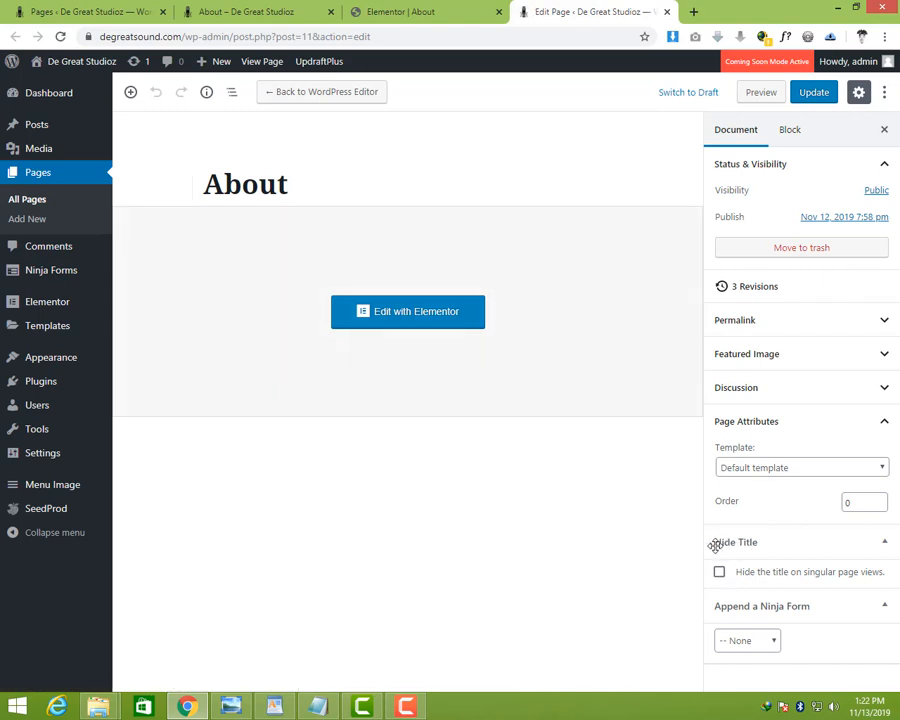
- Hide the About page's title, set its template to Elementor Canvas and update the page
scroll(725, 589, "down", 1)
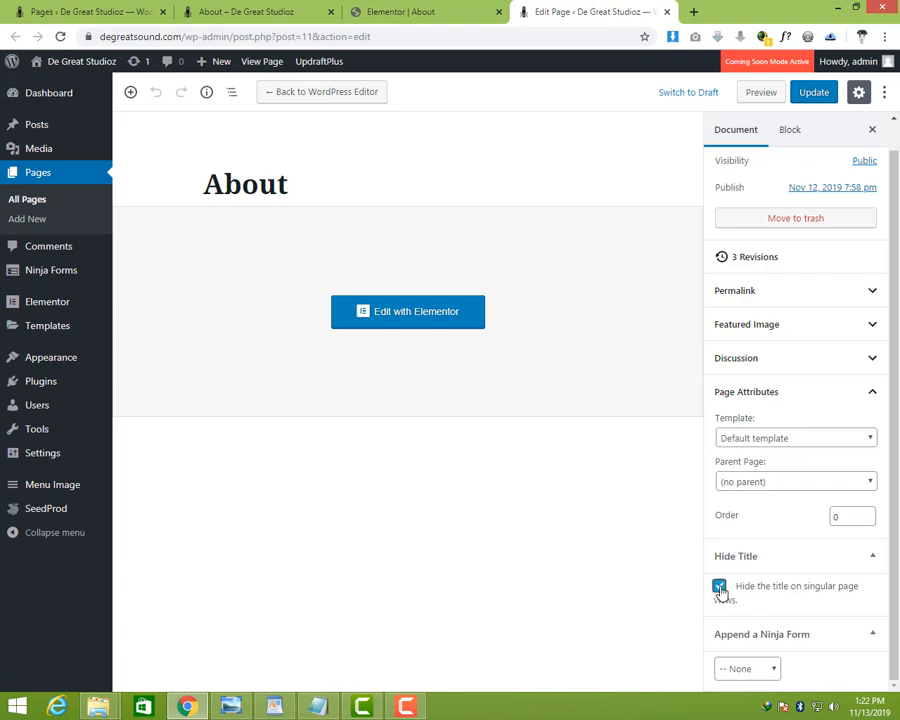
left_click(794, 440)
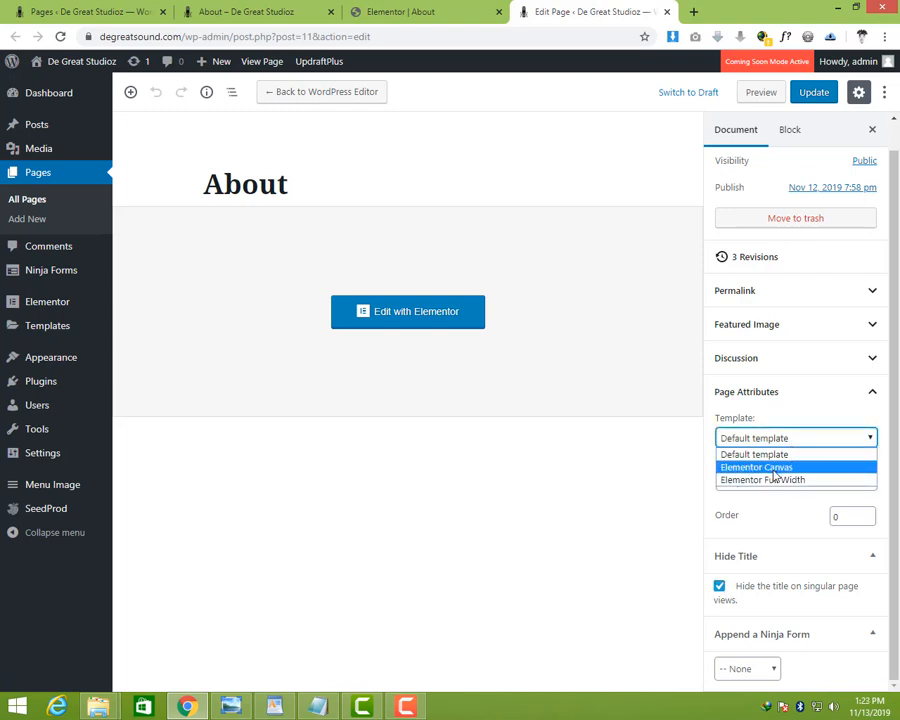
left_click(775, 467)
left_click(804, 98)
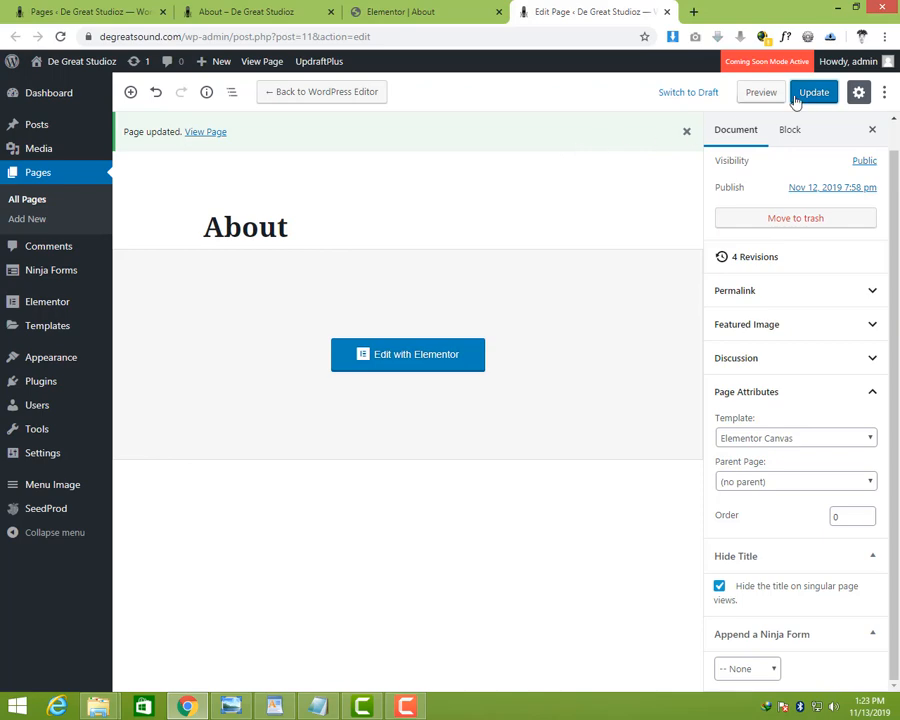
- Reload the live About page and review its header, content sections and footer
left_click(420, 12)
left_click(240, 12)
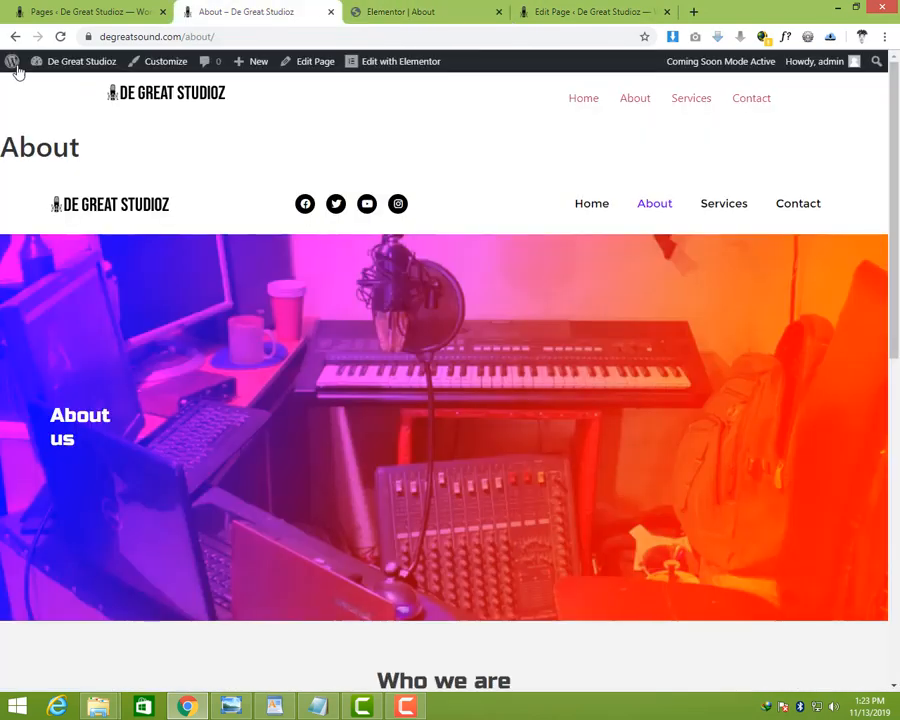
left_click(60, 36)
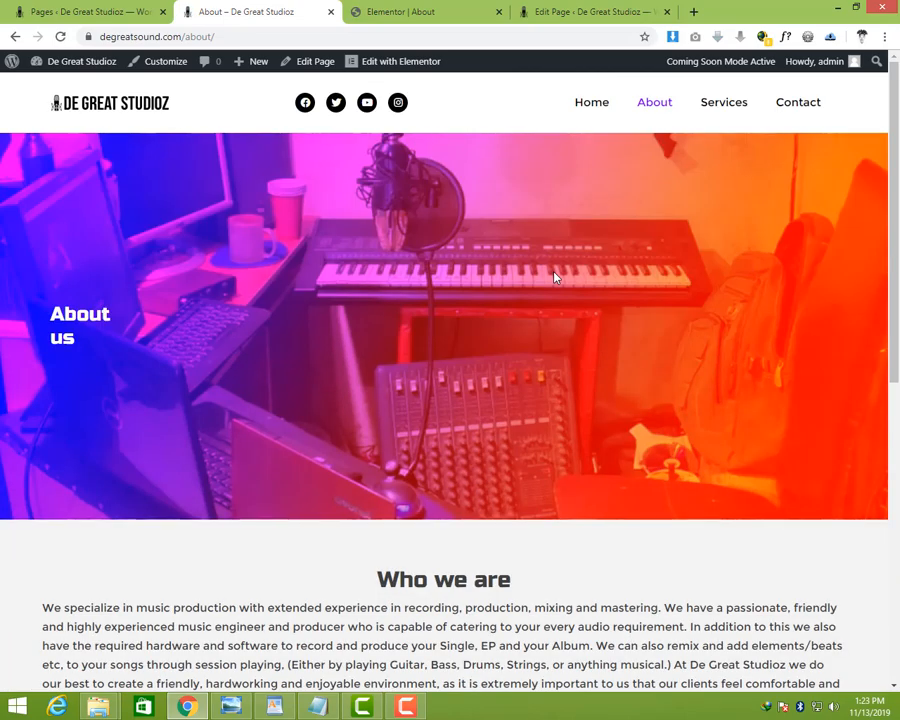
scroll(554, 273, "down", 2)
scroll(554, 273, "up", 2)
scroll(549, 275, "up", 1)
scroll(549, 275, "down", 3)
scroll(549, 275, "up", 3)
scroll(489, 283, "down", 4)
right_click(490, 257)
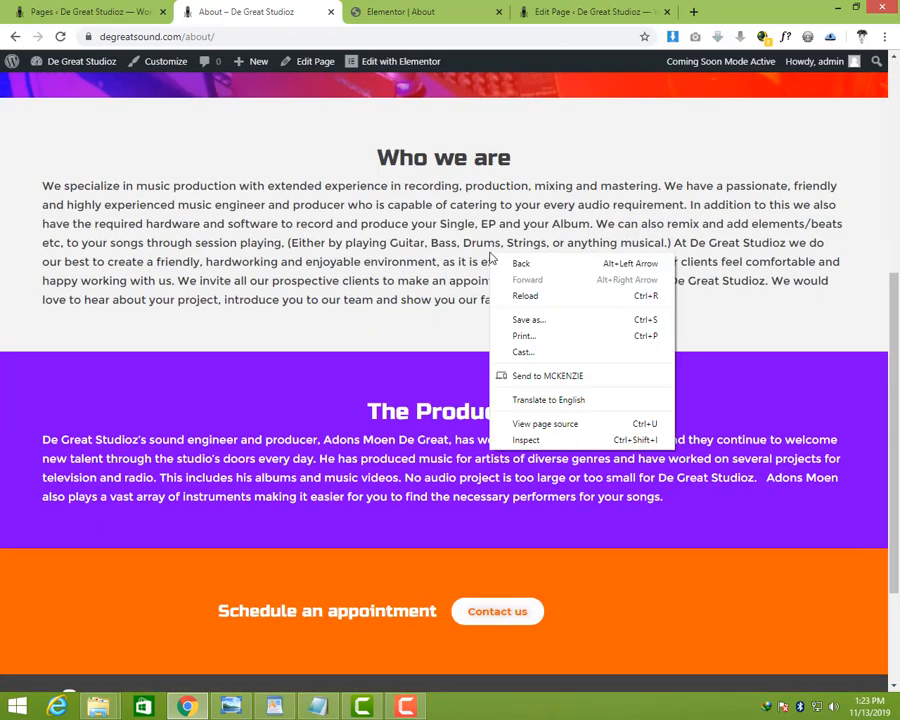
left_click(409, 332)
scroll(500, 276, "down", 2)
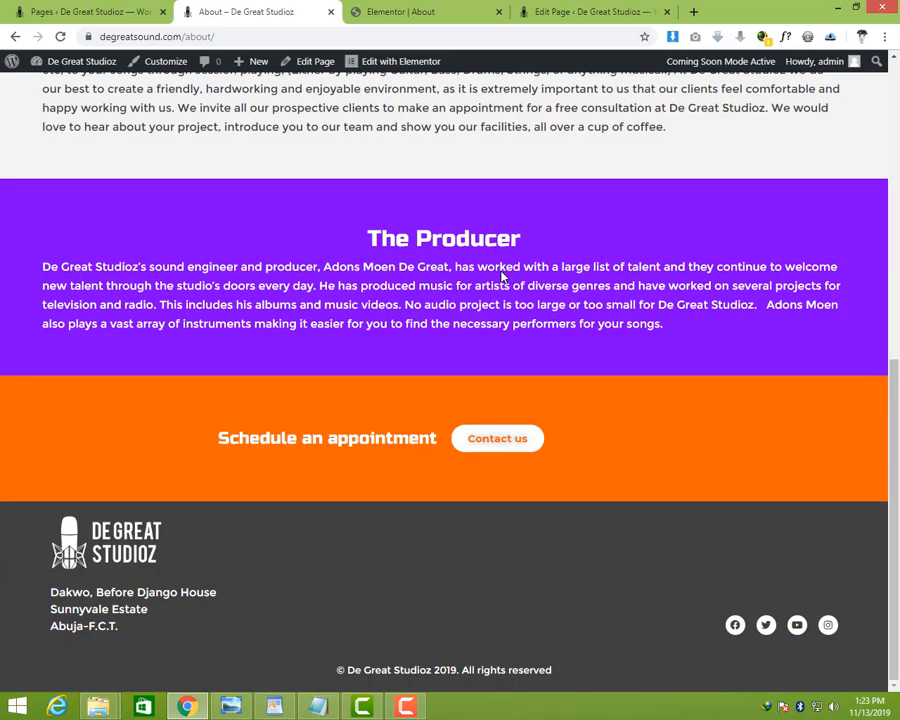
scroll(520, 242, "up", 3)
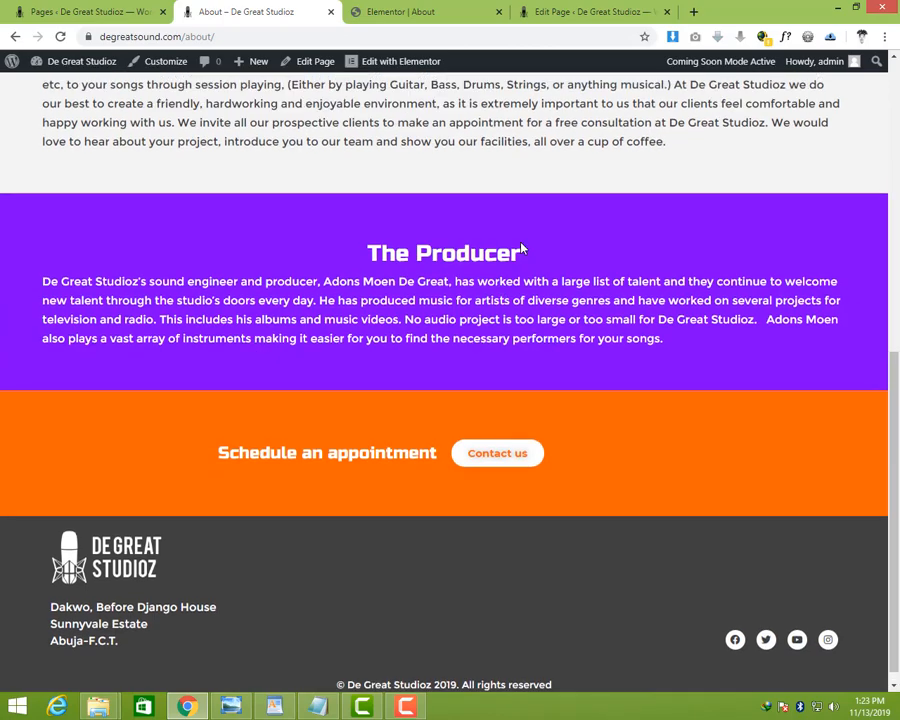
scroll(520, 244, "down", 3)
scroll(520, 246, "up", 5)
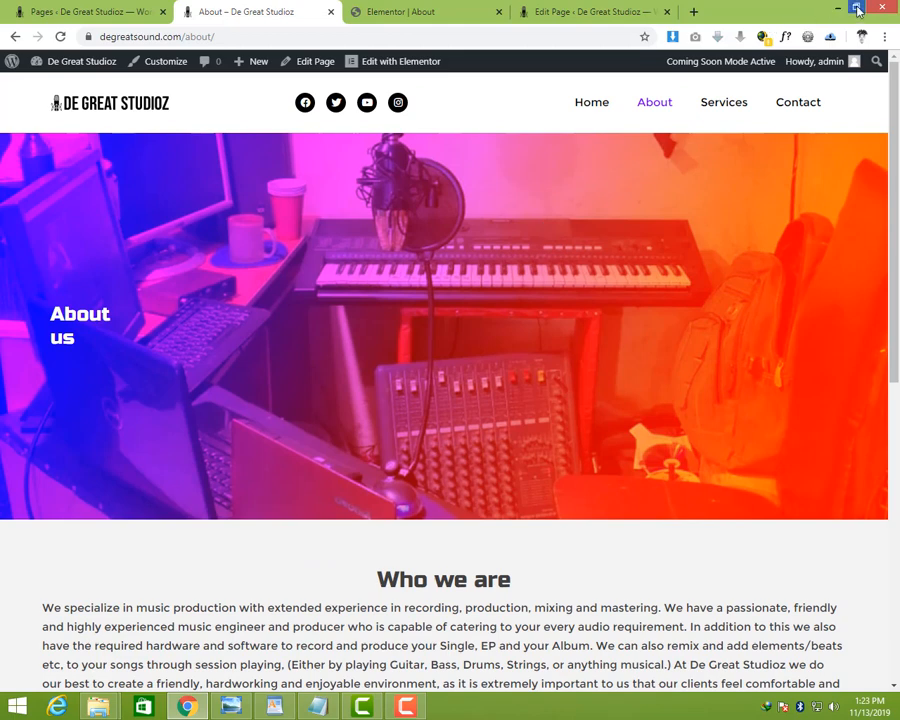
- Check the About page's mobile layout in a narrow browser window, then return the window to full size
left_click(857, 10)
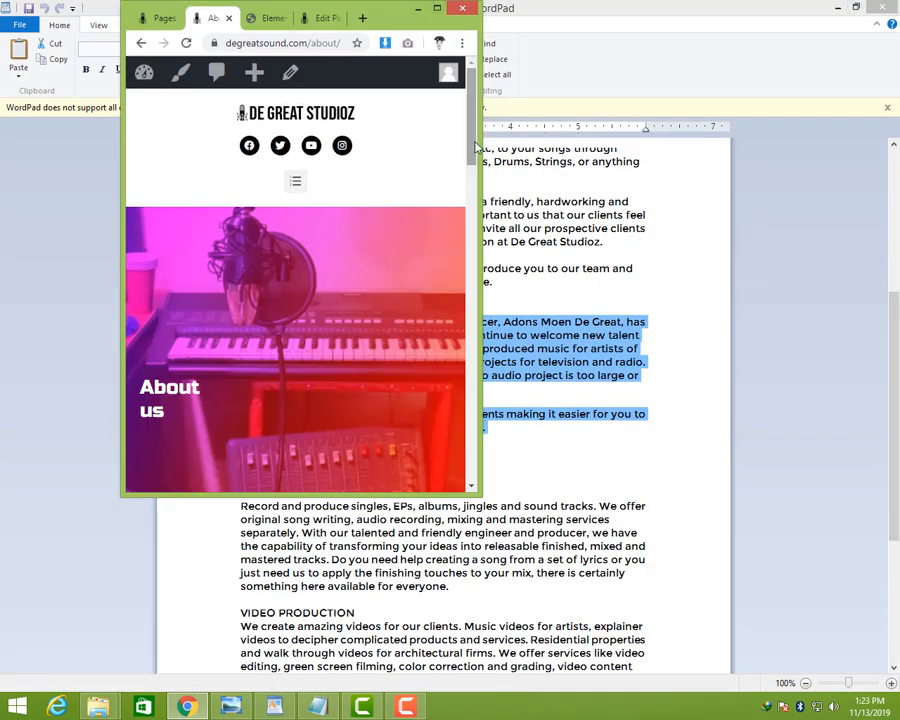
left_click_drag(474, 144, 466, 90)
left_click(437, 8)
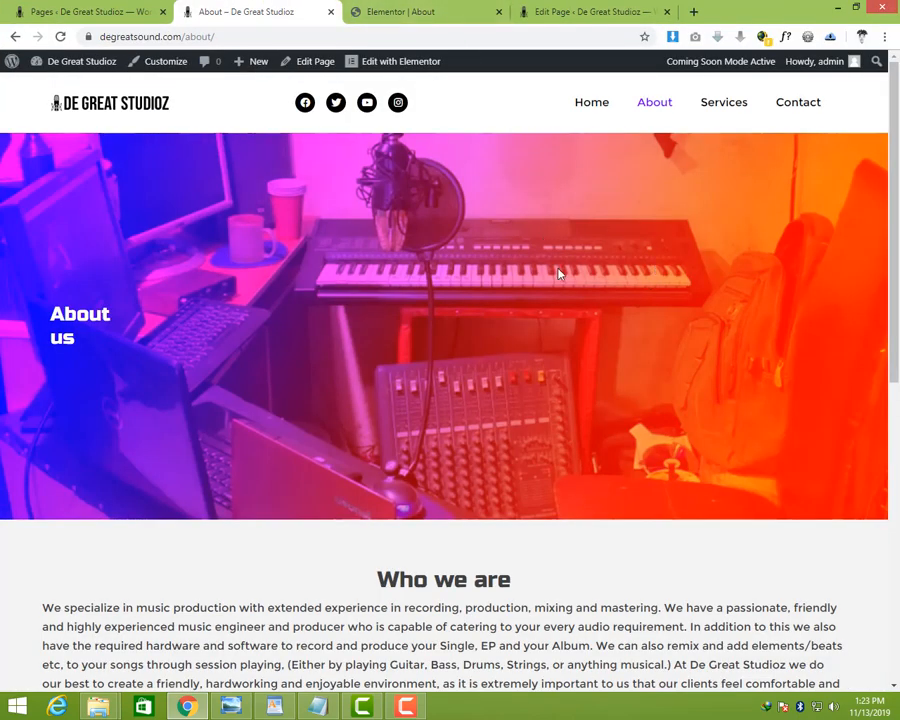